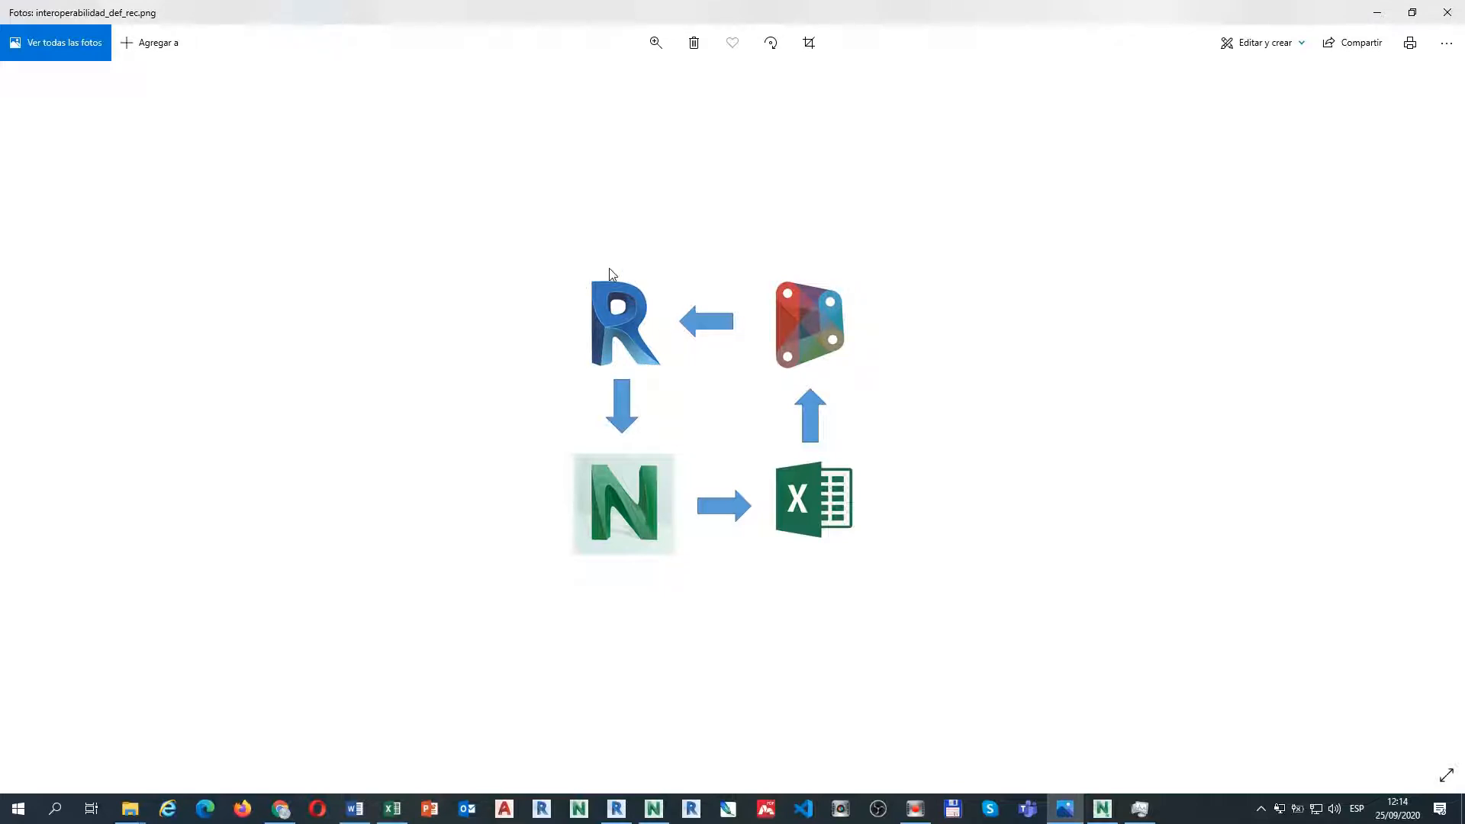
Close the workflow diagram and zoom into the lower-left pipework of the 3D Export Navis view.
left_click(1447, 12)
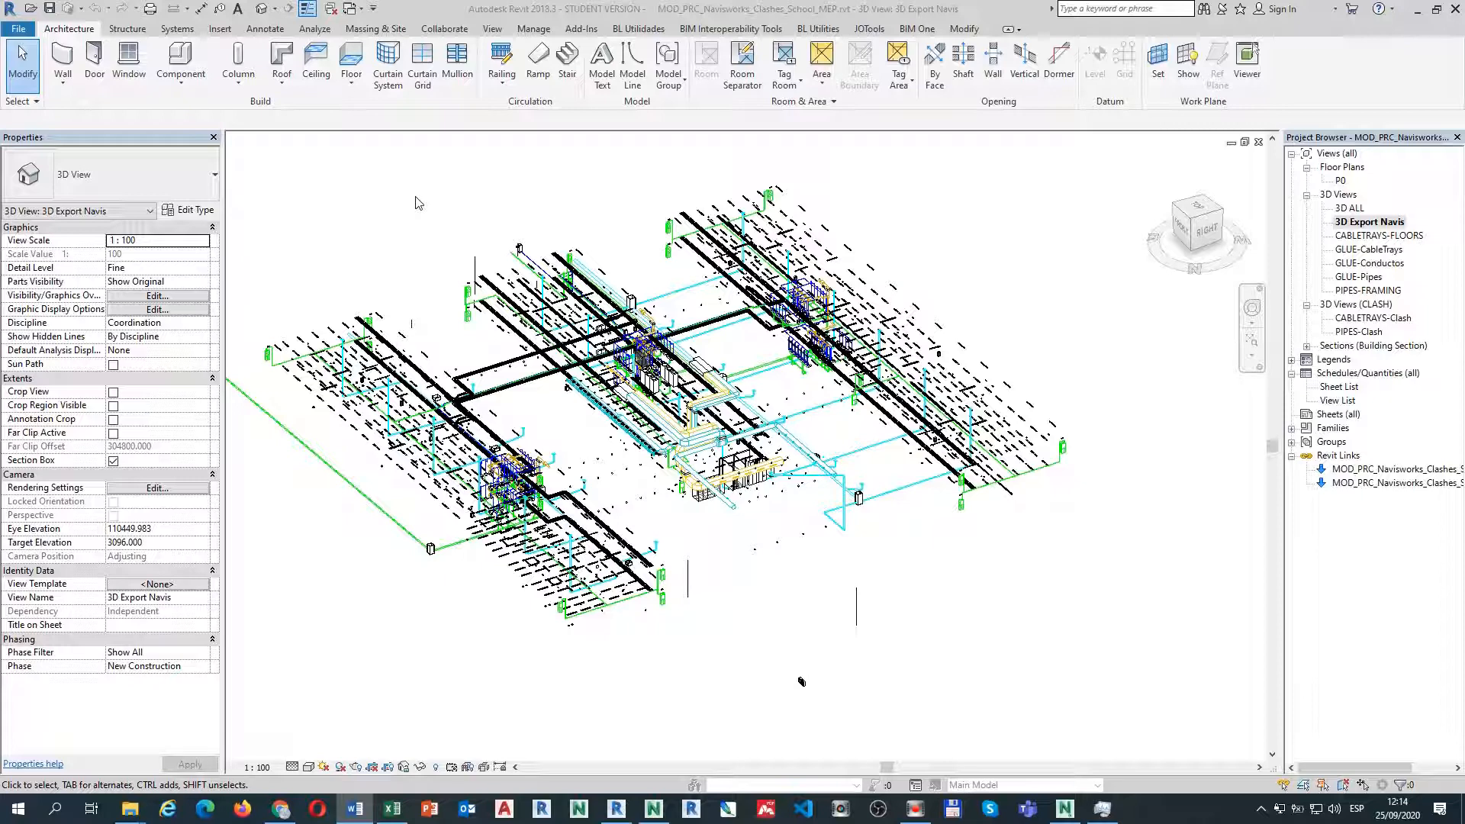
left_click(367, 239)
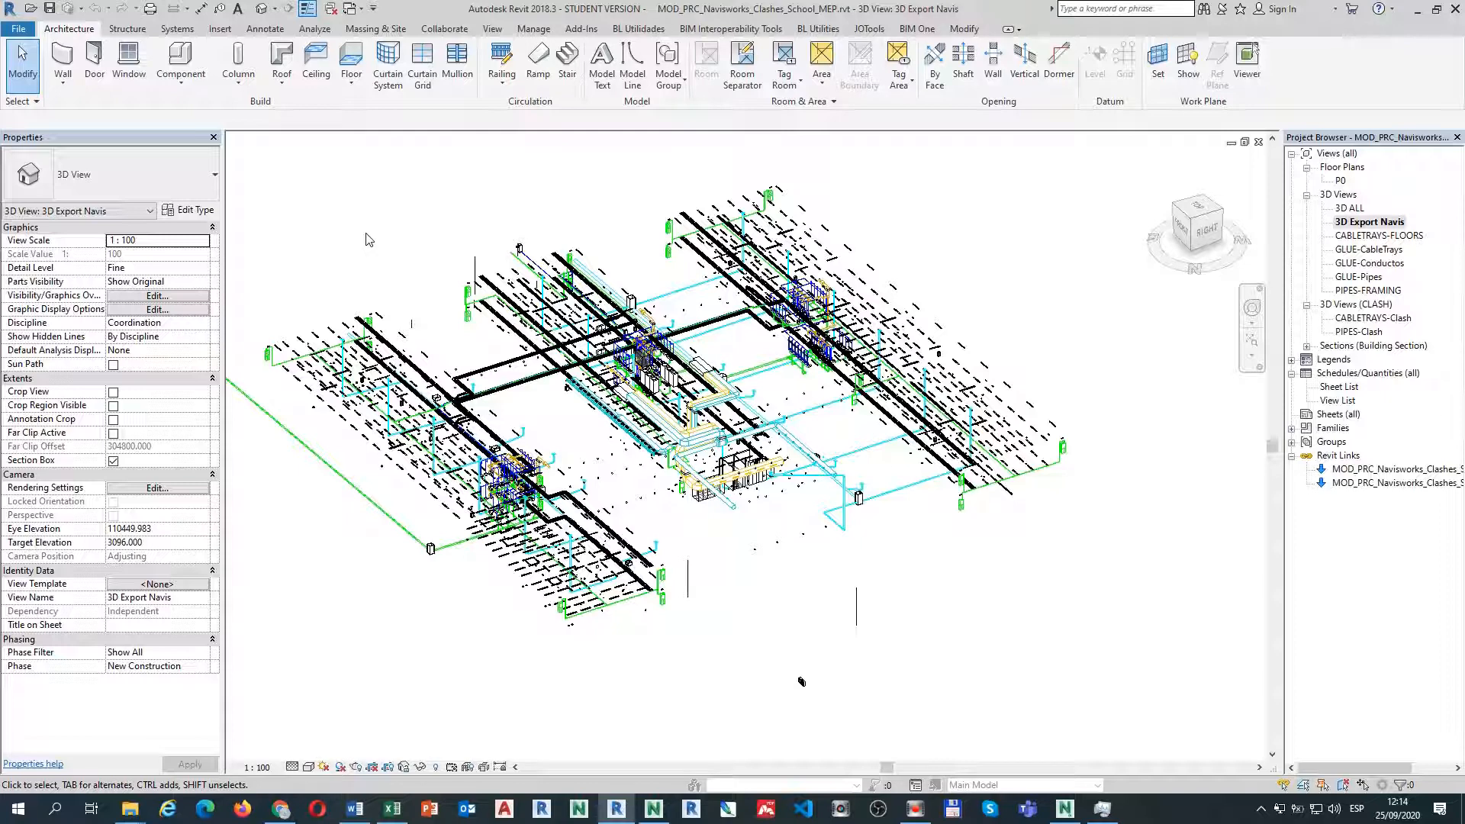
left_click(367, 240)
scroll(611, 627, "up", 5)
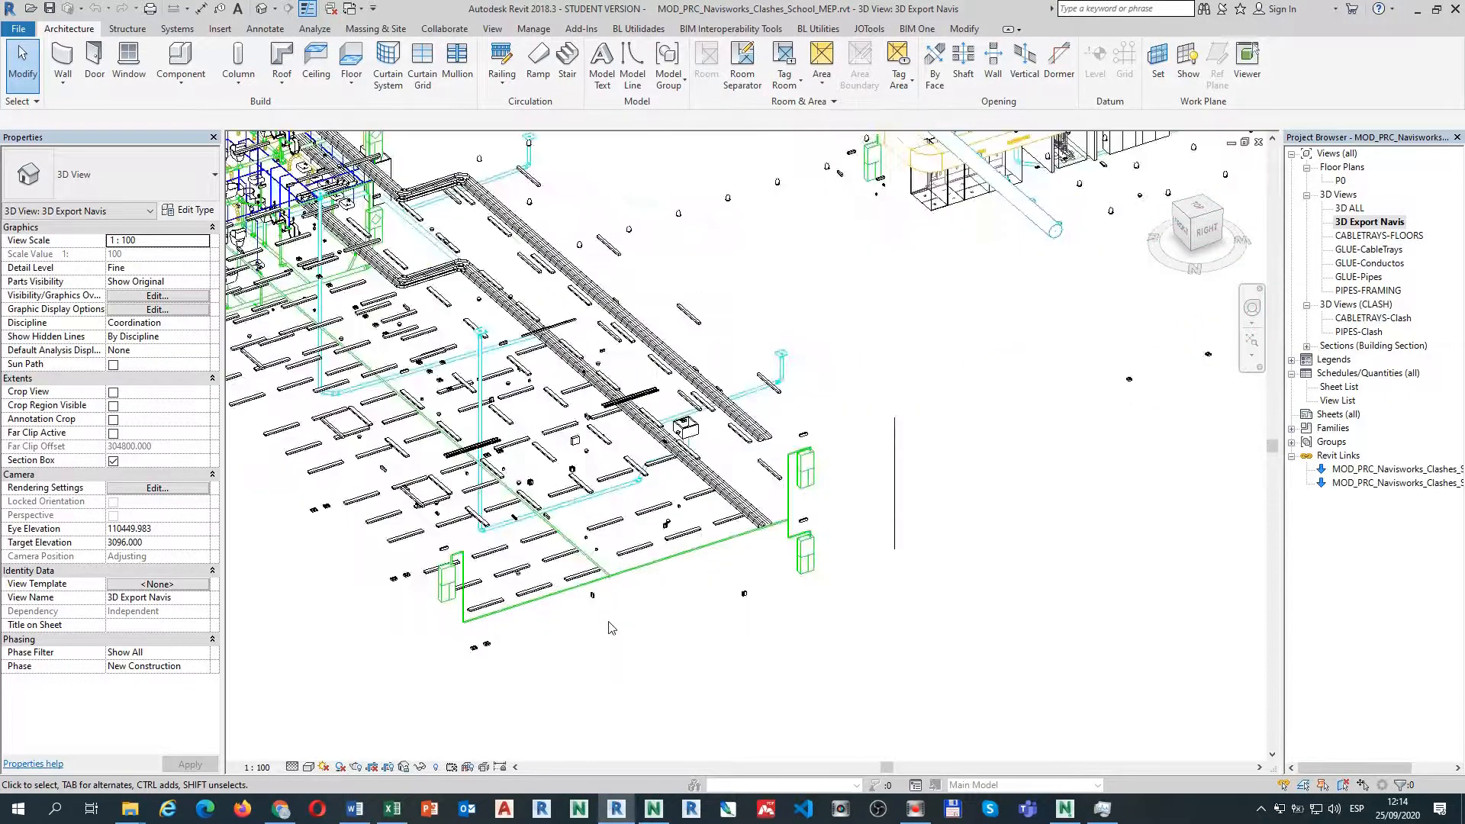
scroll(611, 628, "up", 1)
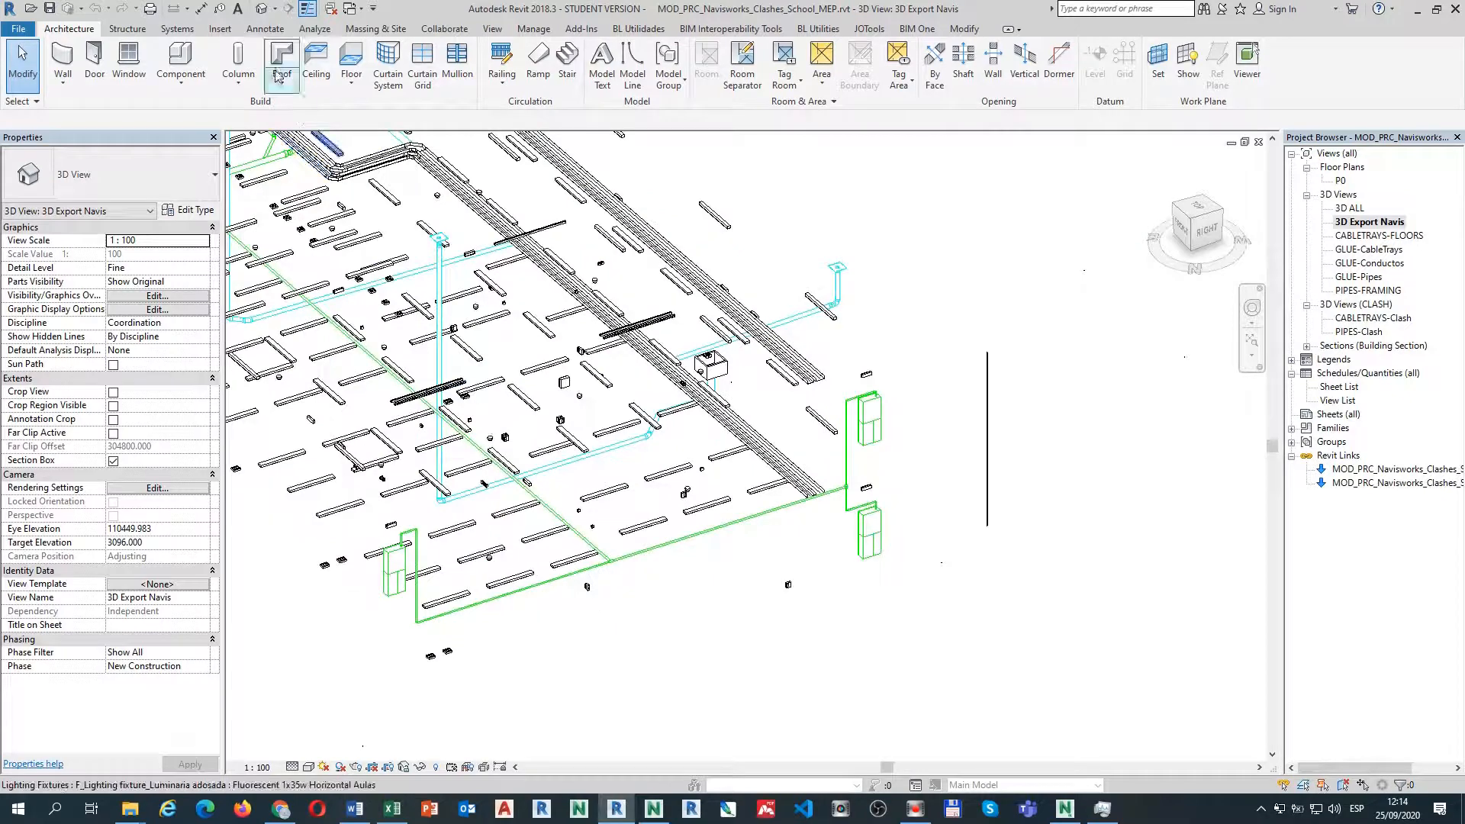
left_click(524, 31)
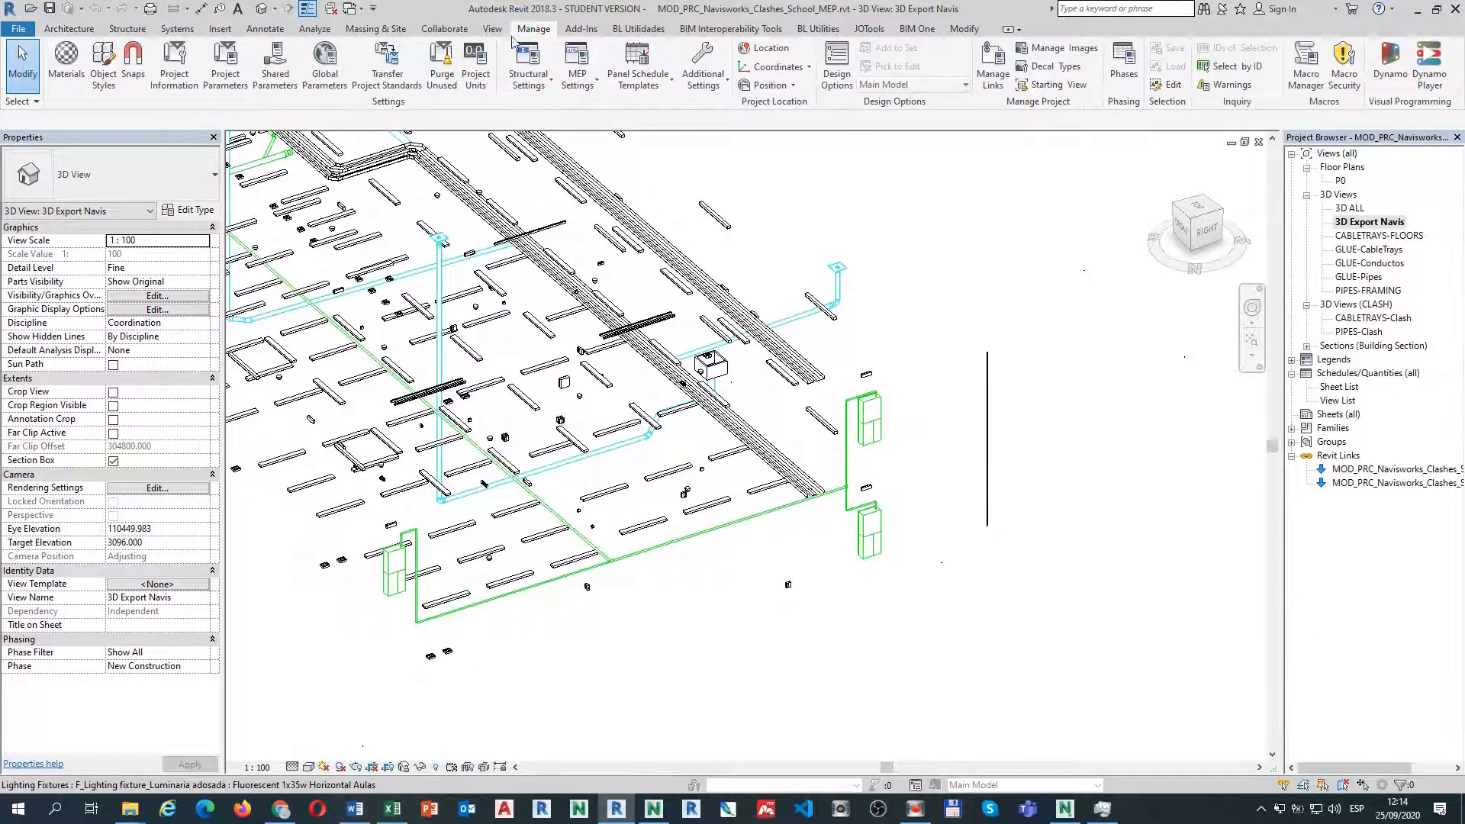
left_click(226, 73)
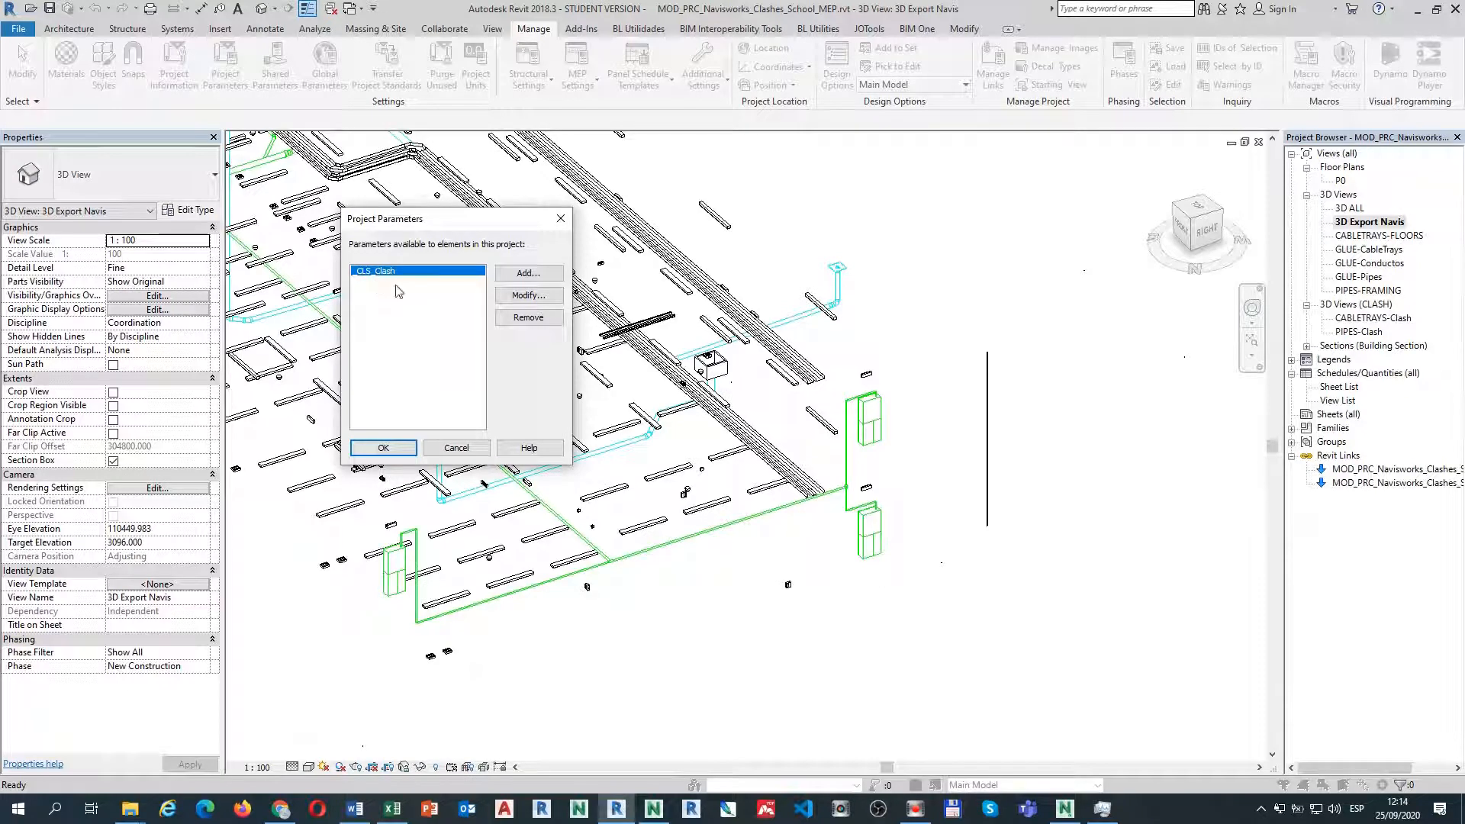
left_click(530, 296)
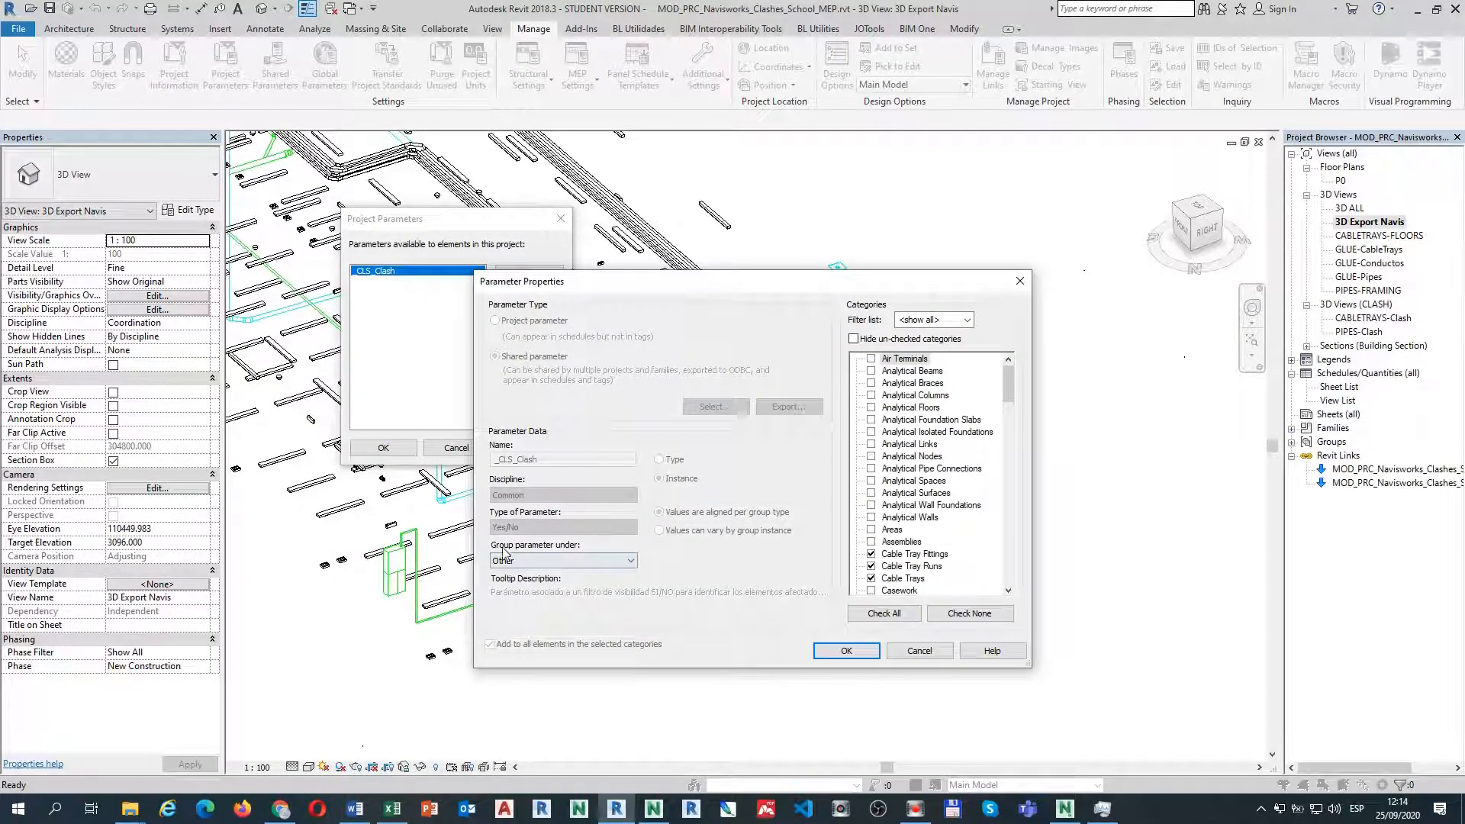
left_click(889, 339)
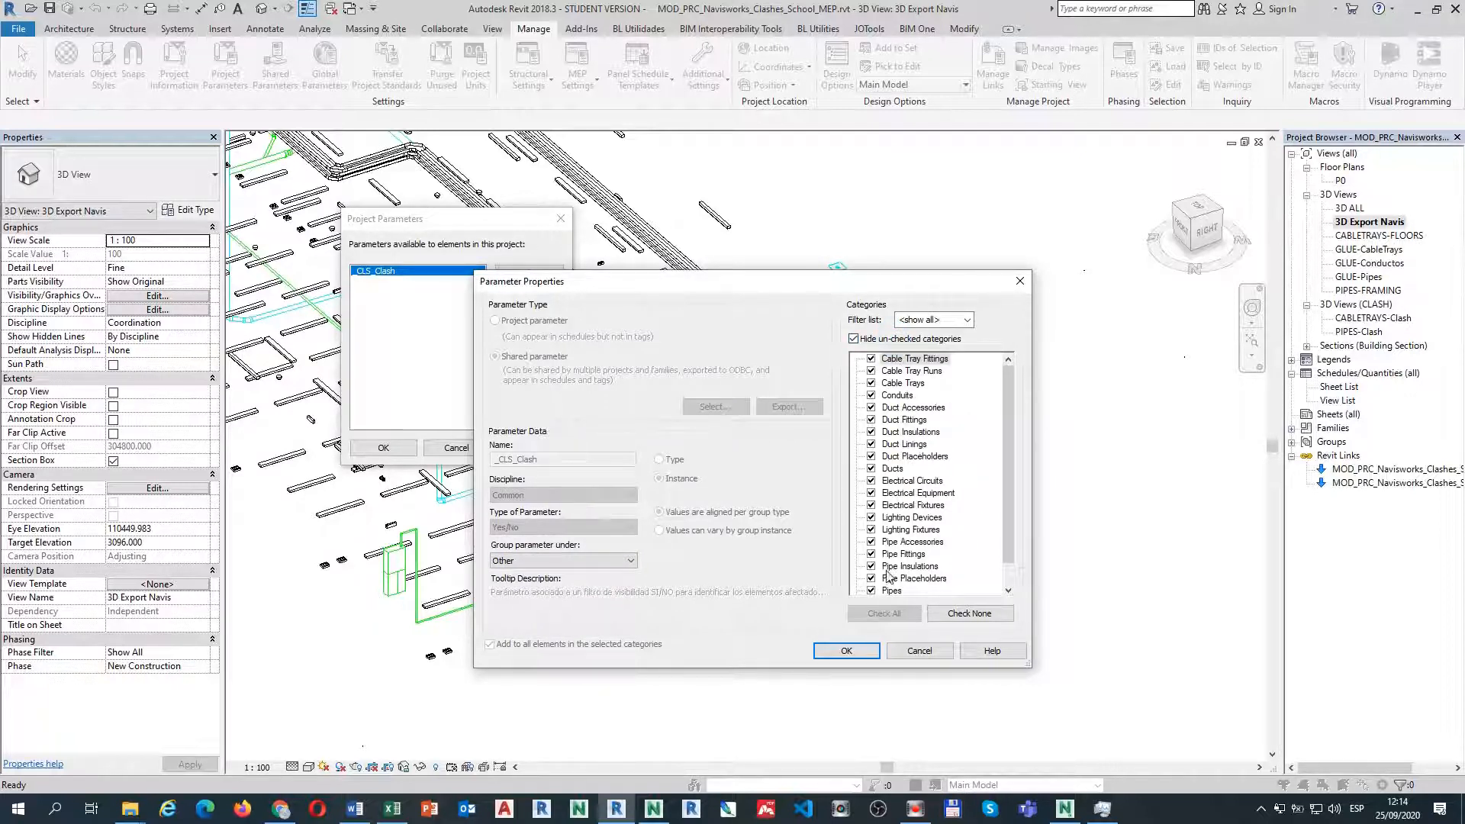
scroll(906, 571, "down", 1)
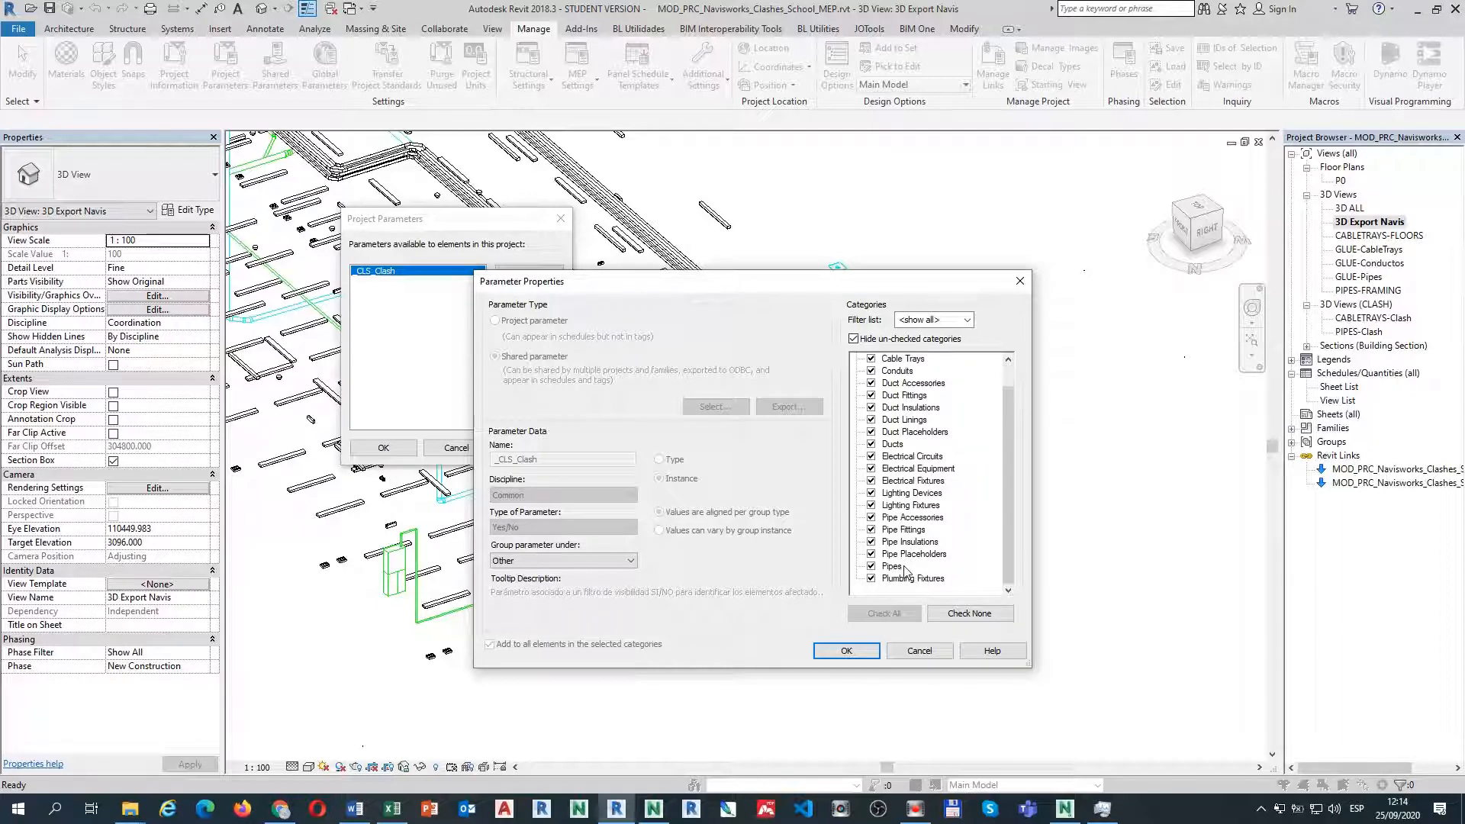
scroll(906, 571, "up", 1)
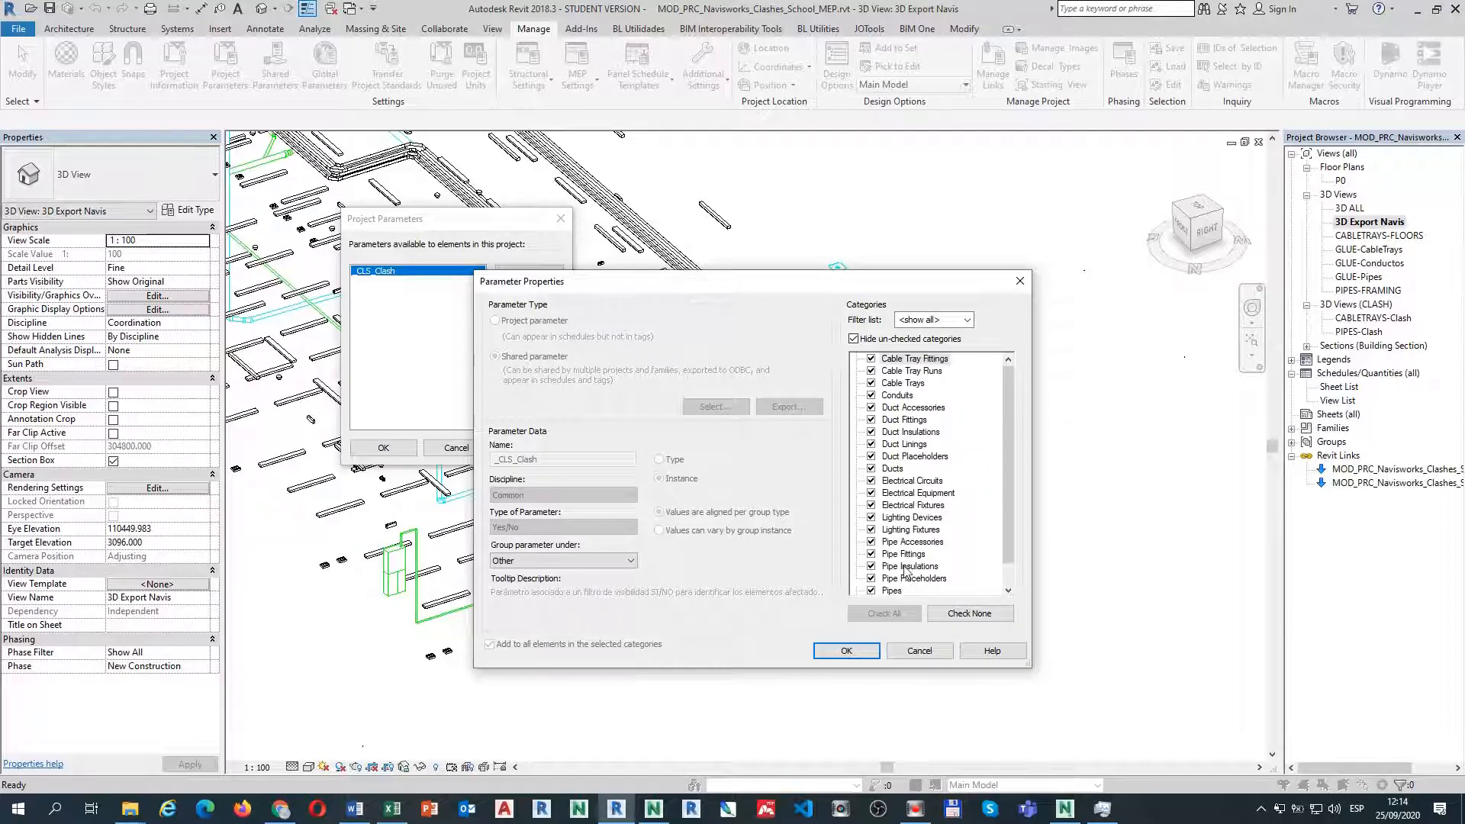
left_click(919, 651)
left_click(457, 449)
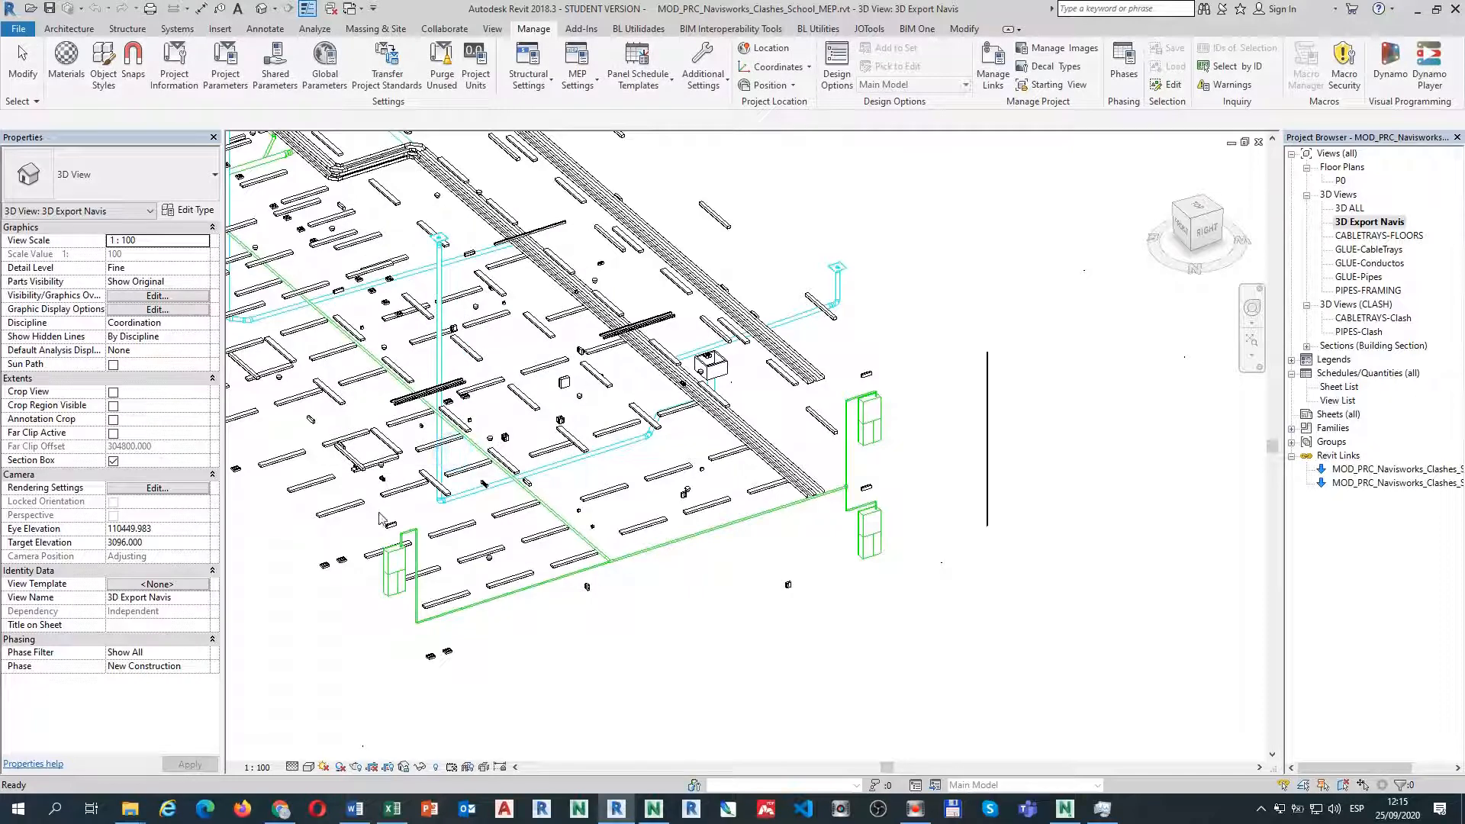
left_click(503, 603)
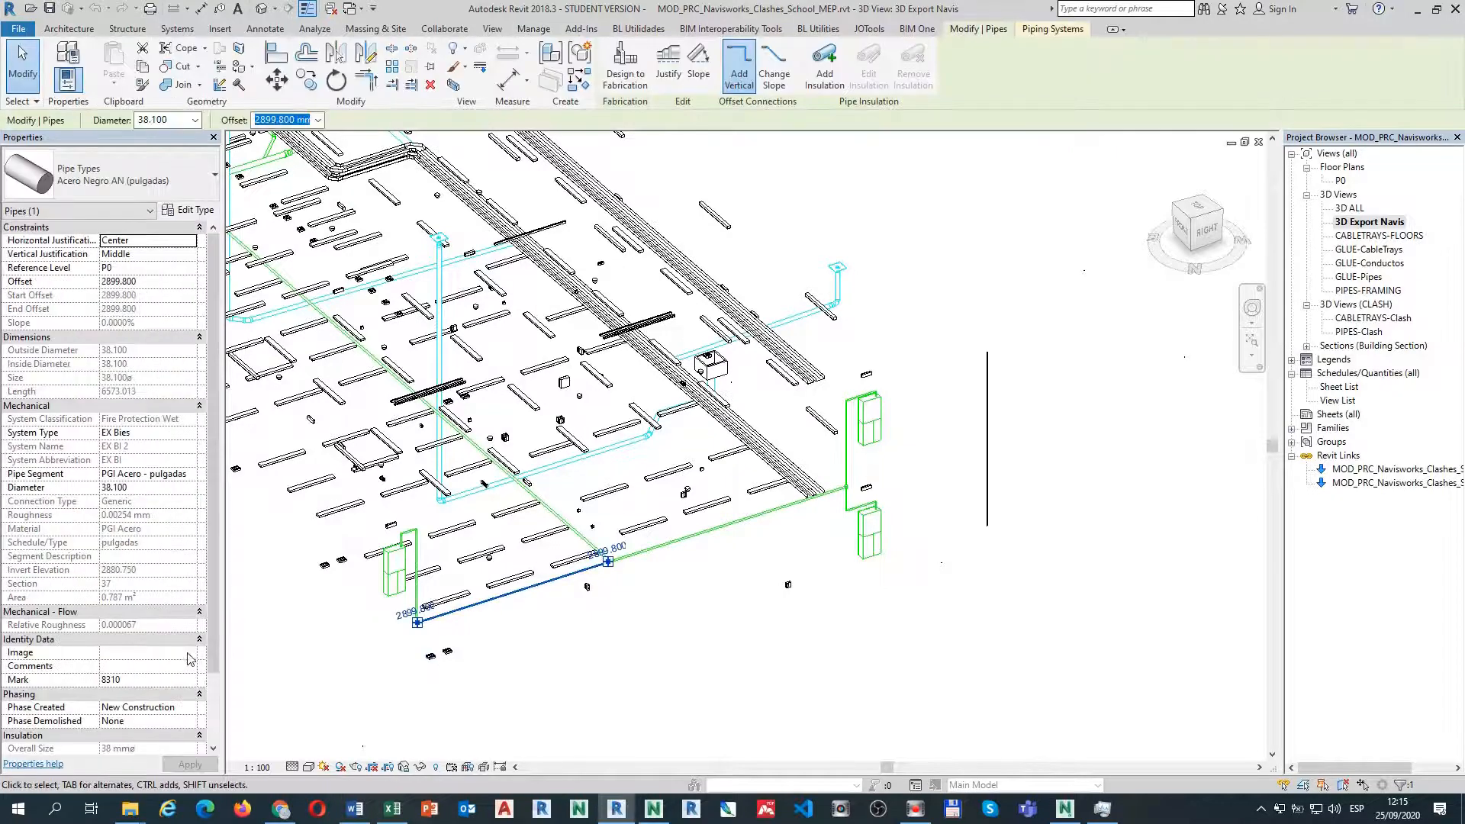
scroll(190, 658, "down", 2)
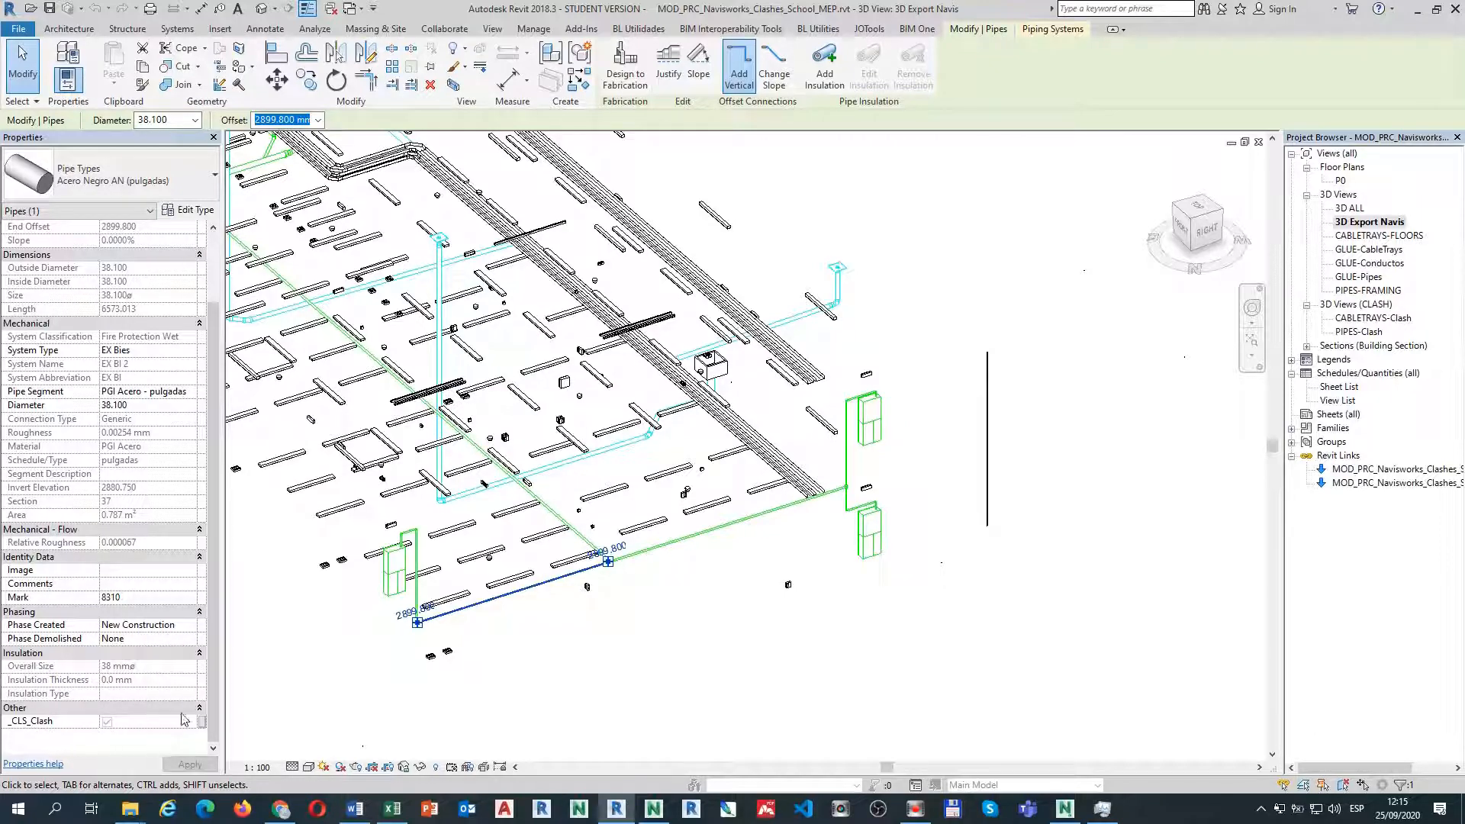
left_click(360, 671)
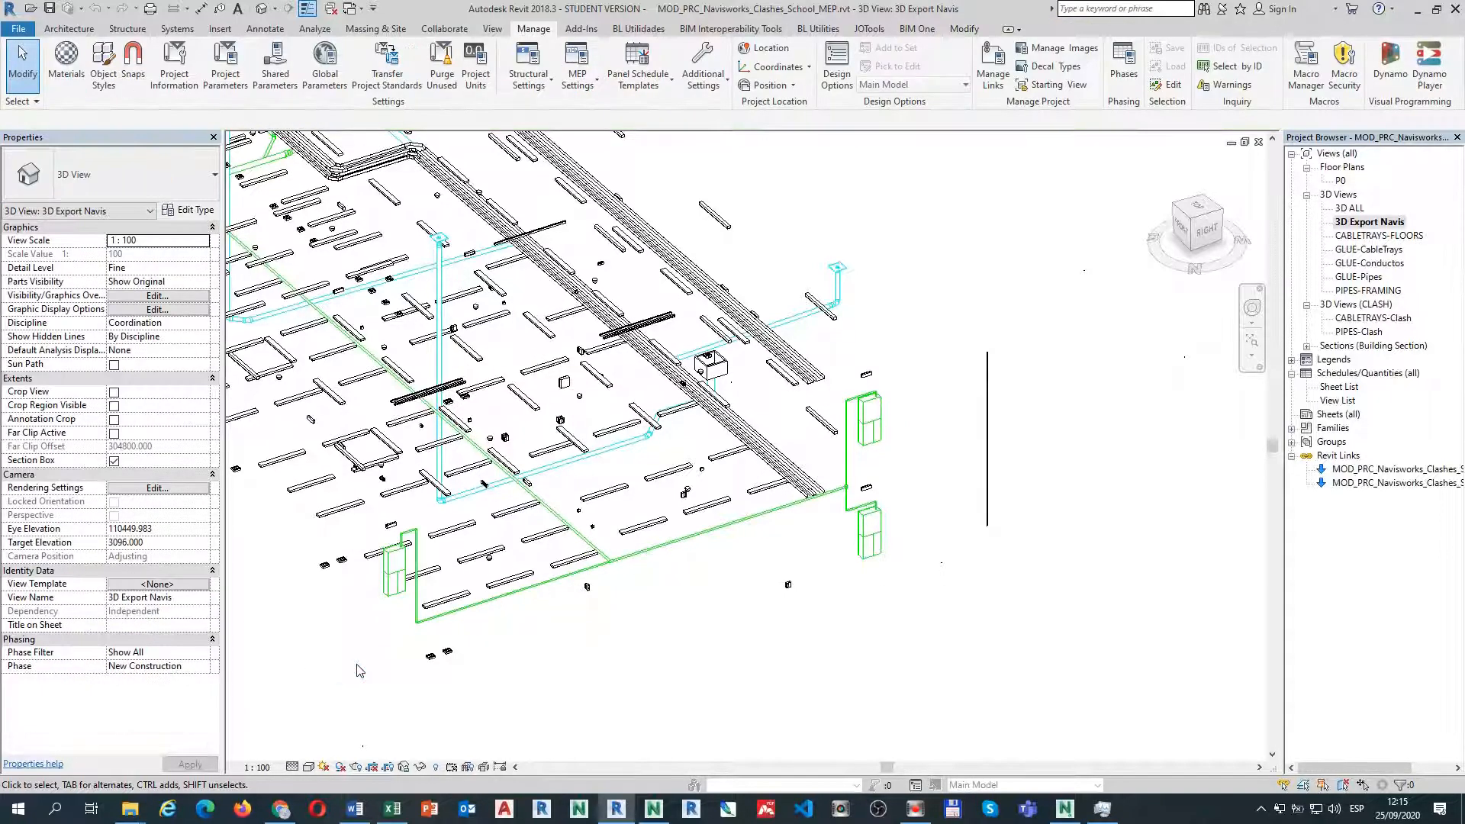
left_click(450, 611)
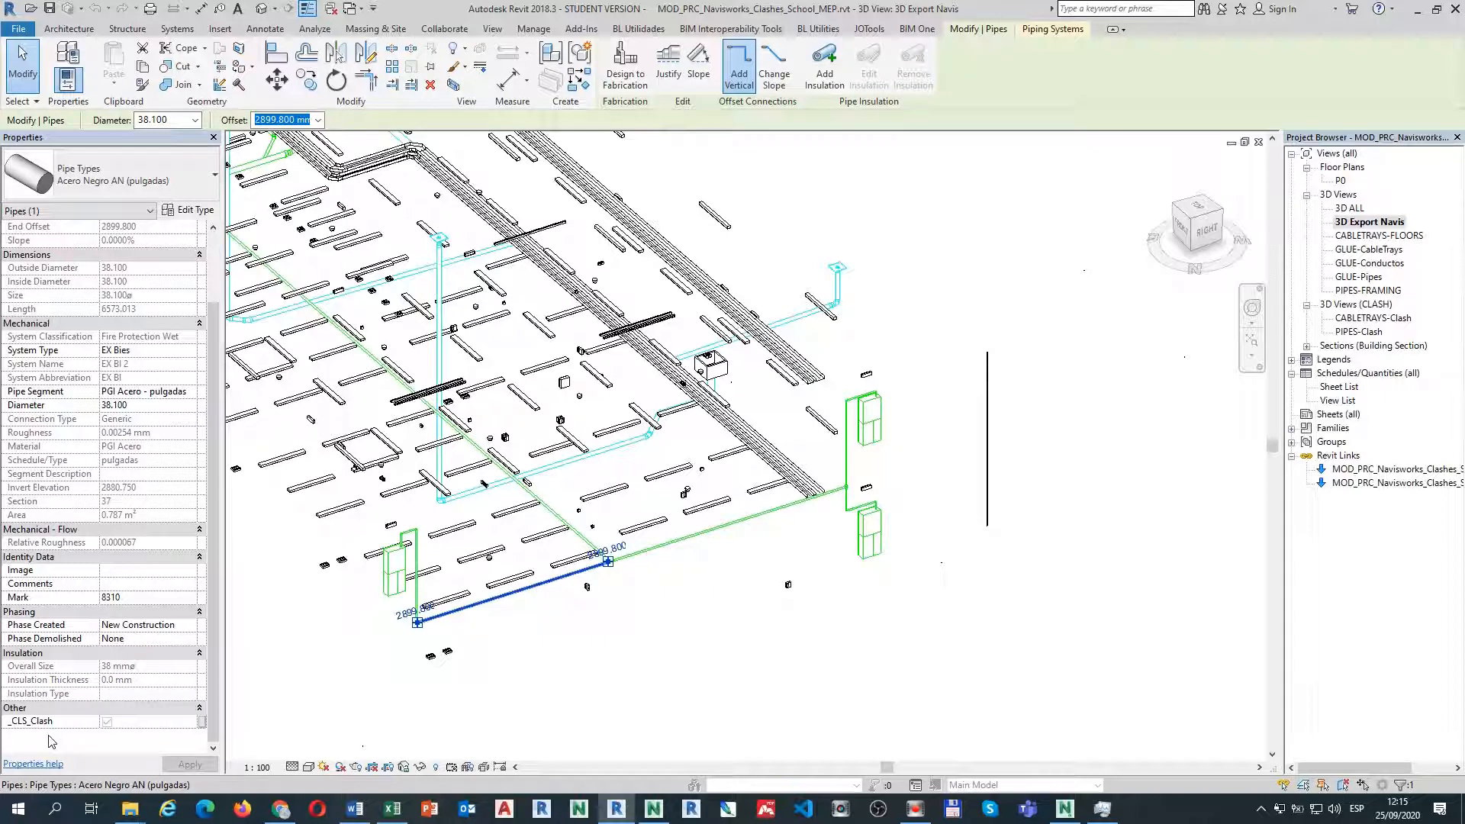
left_click(607, 667)
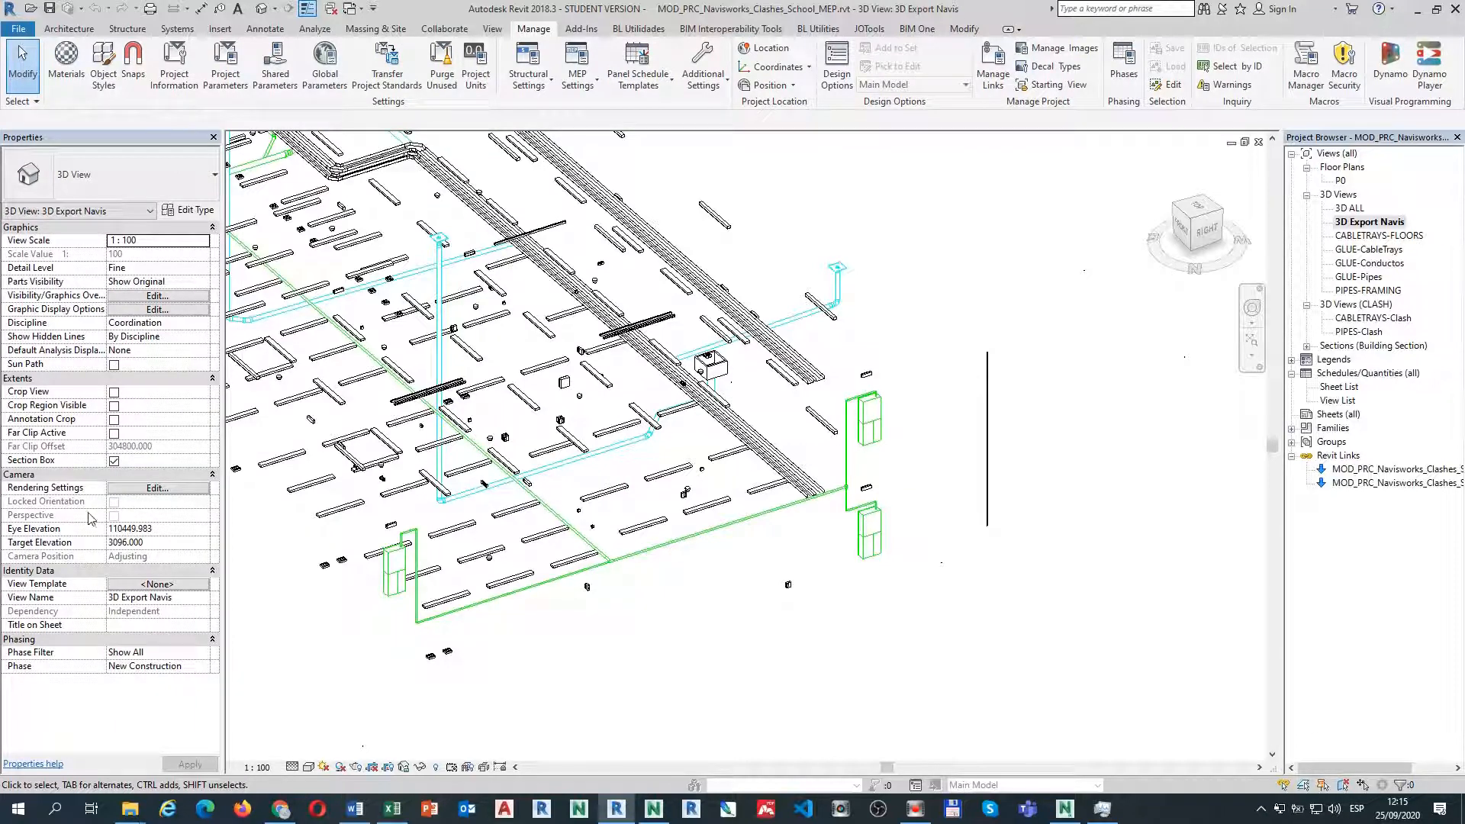
Open the PIPES-Clash 3D view under 3D Views (CLASH) and bring up its Visibility/Graphic Overrides with VV.
left_click(1089, 433)
double_click(1360, 333)
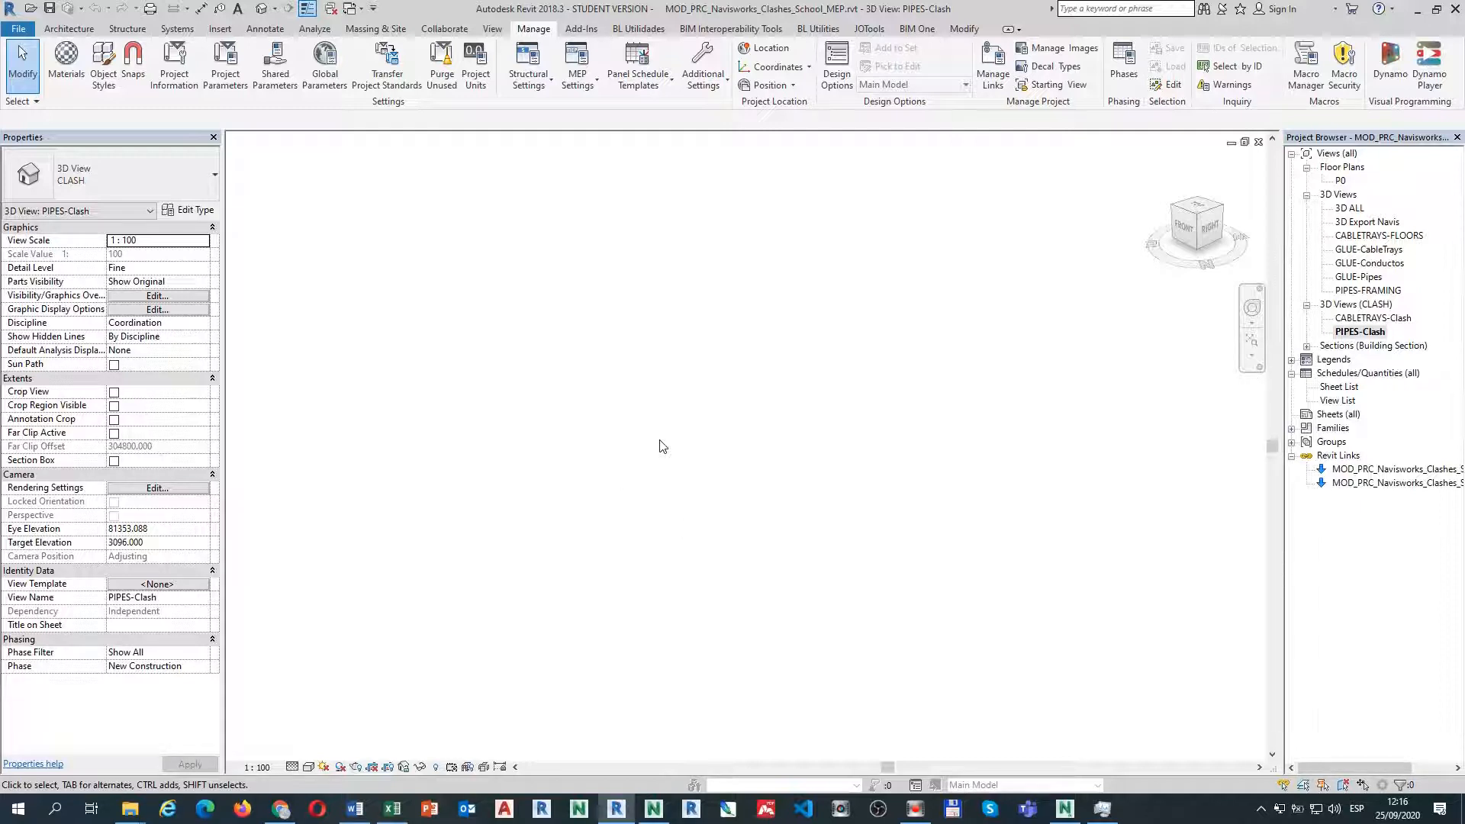
key("v")
key("v")
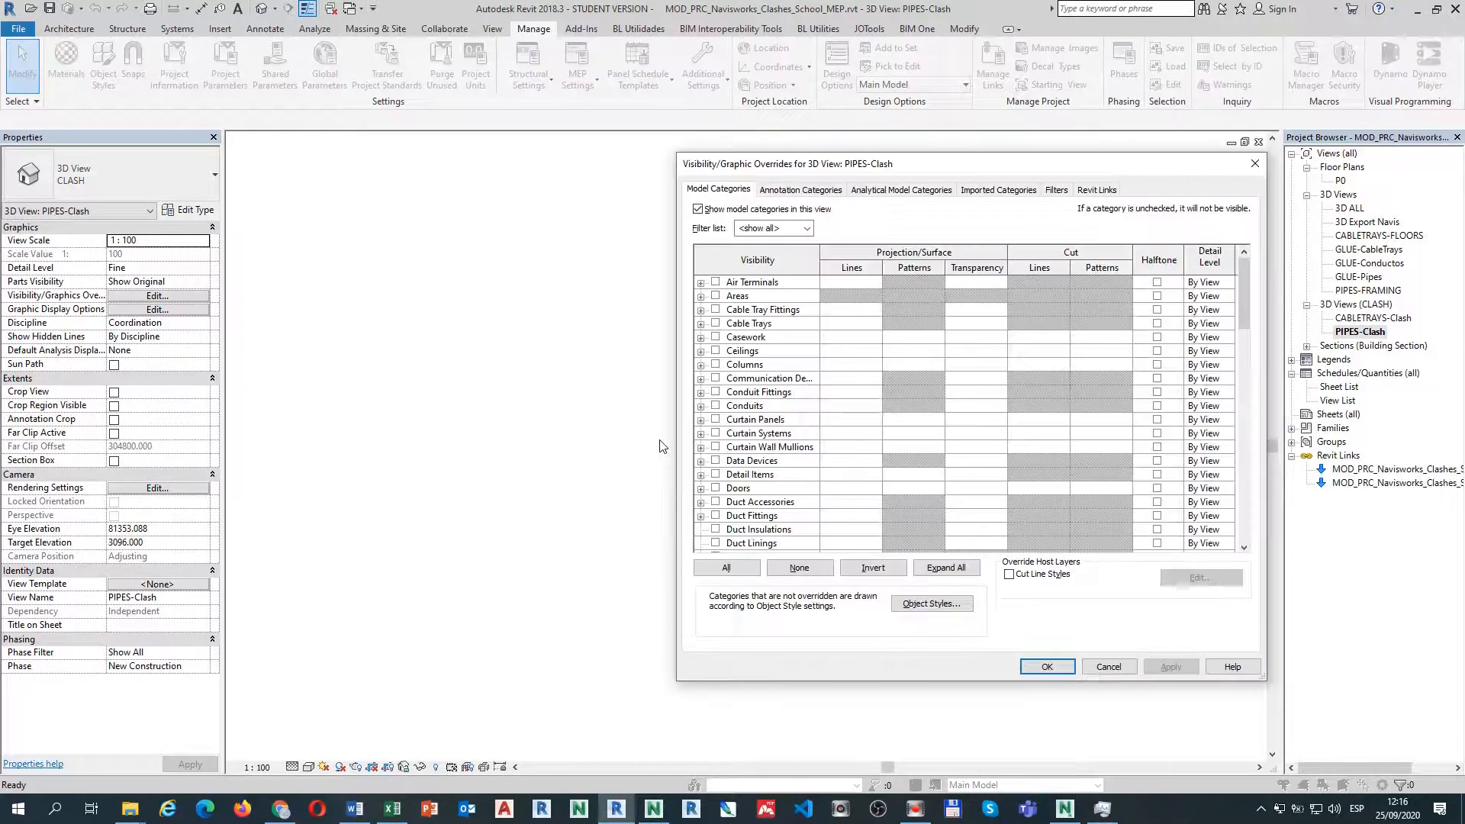
Inspect the PIPES_Clash filter's definition with Hide un-checked categories on, then cancel both dialogs.
left_click(1054, 190)
left_click(728, 261)
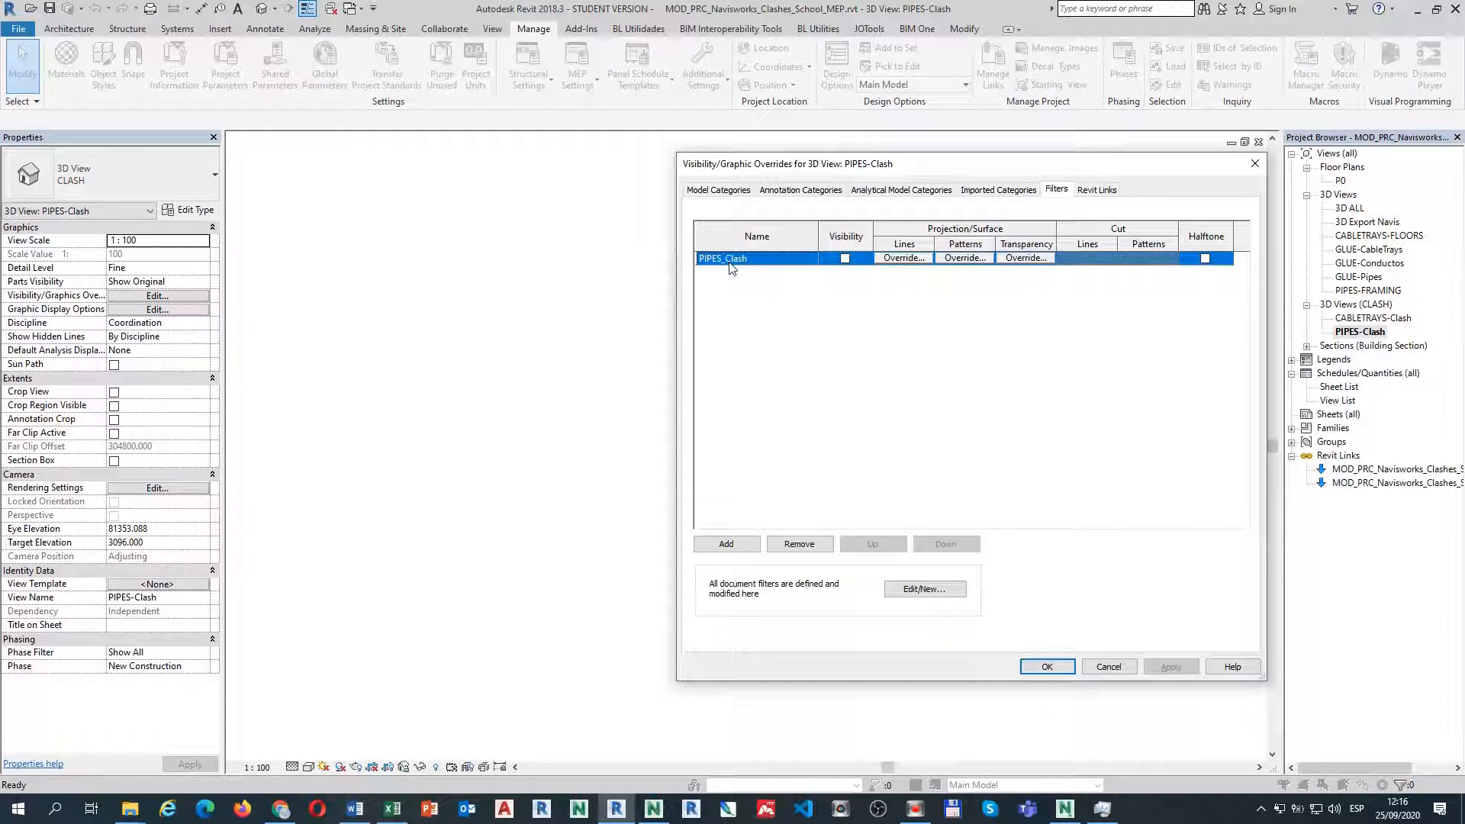
left_click(924, 590)
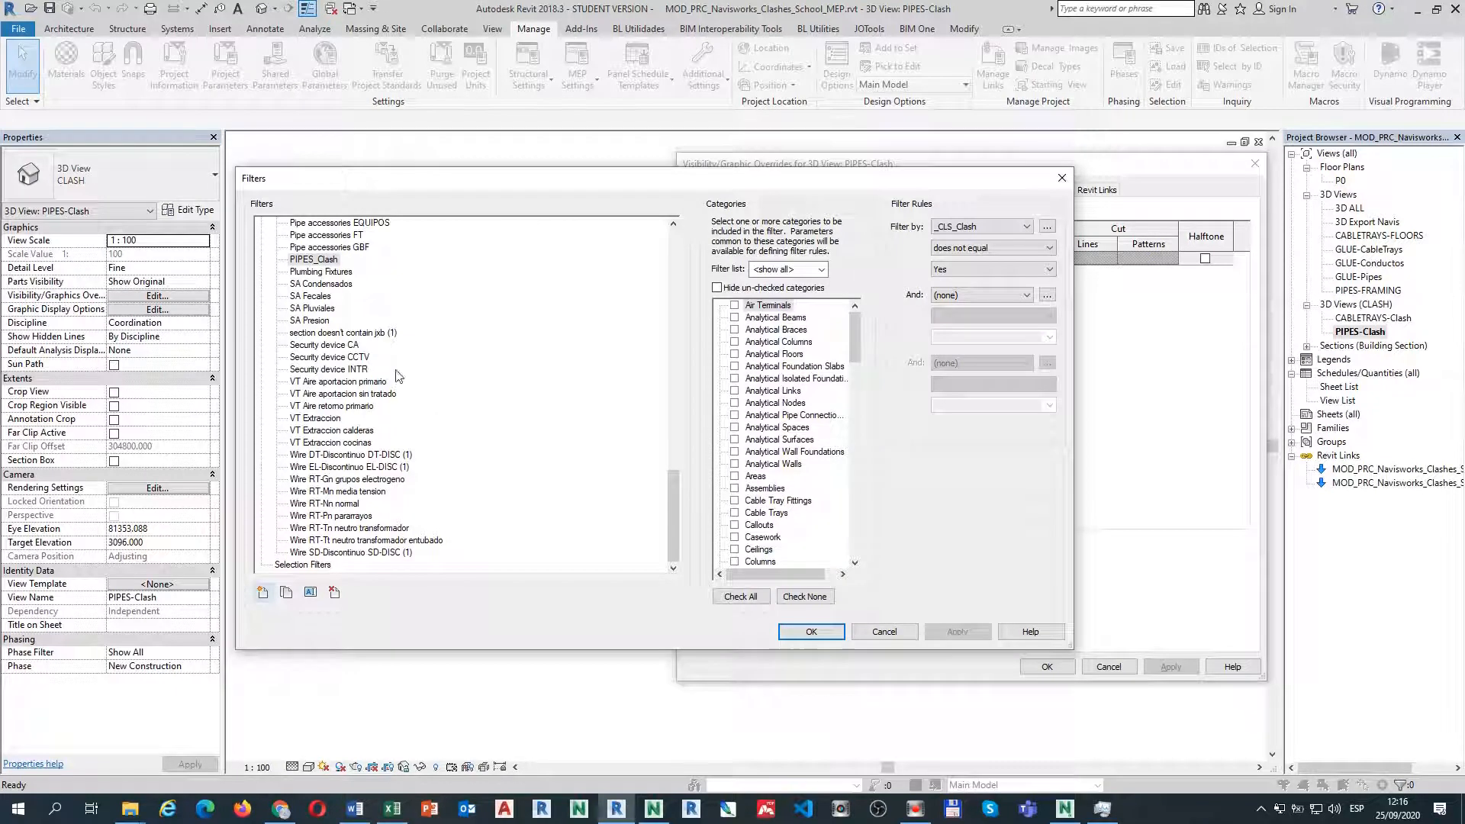
left_click(719, 288)
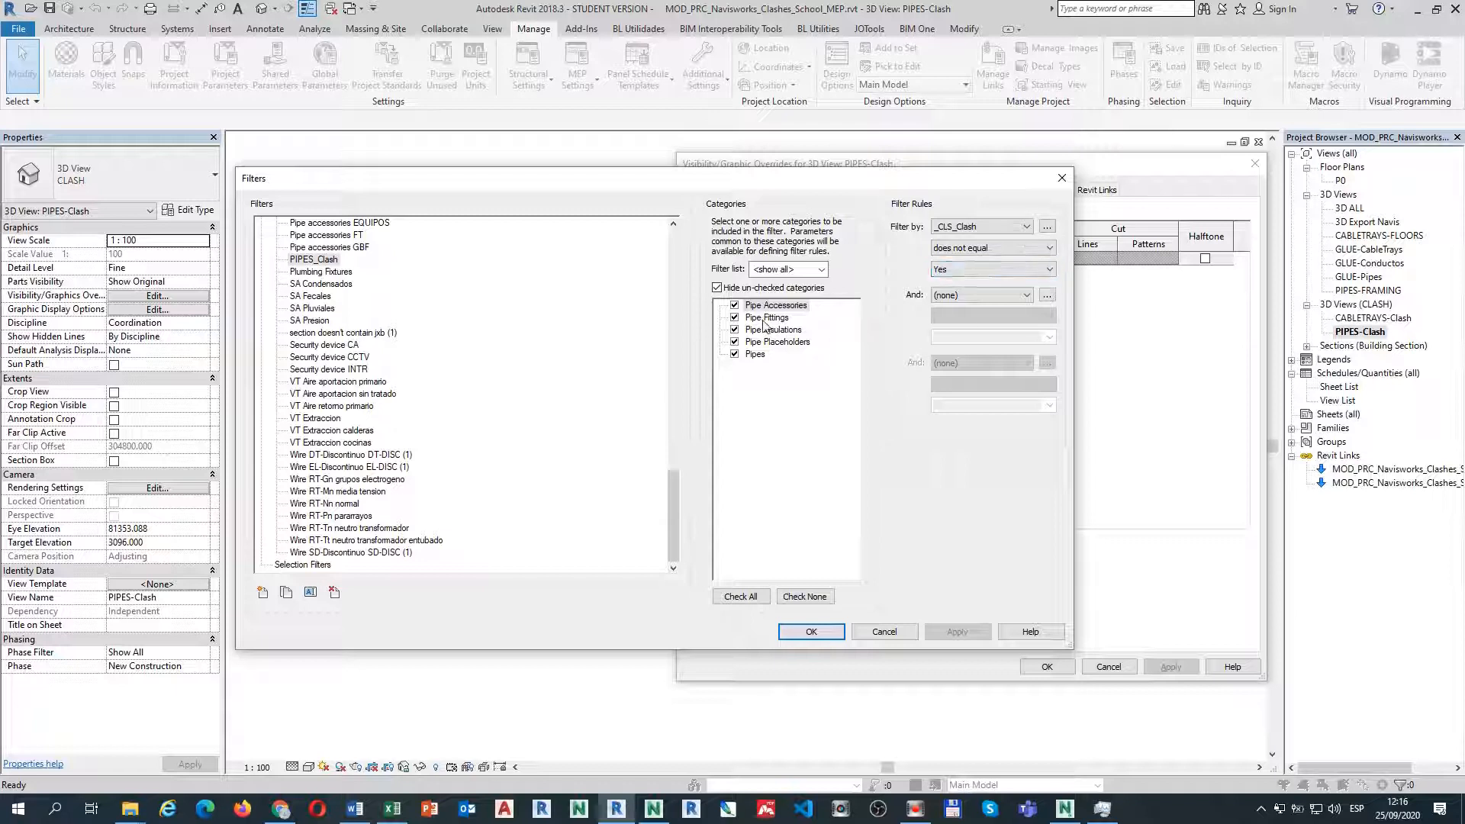
left_click(885, 633)
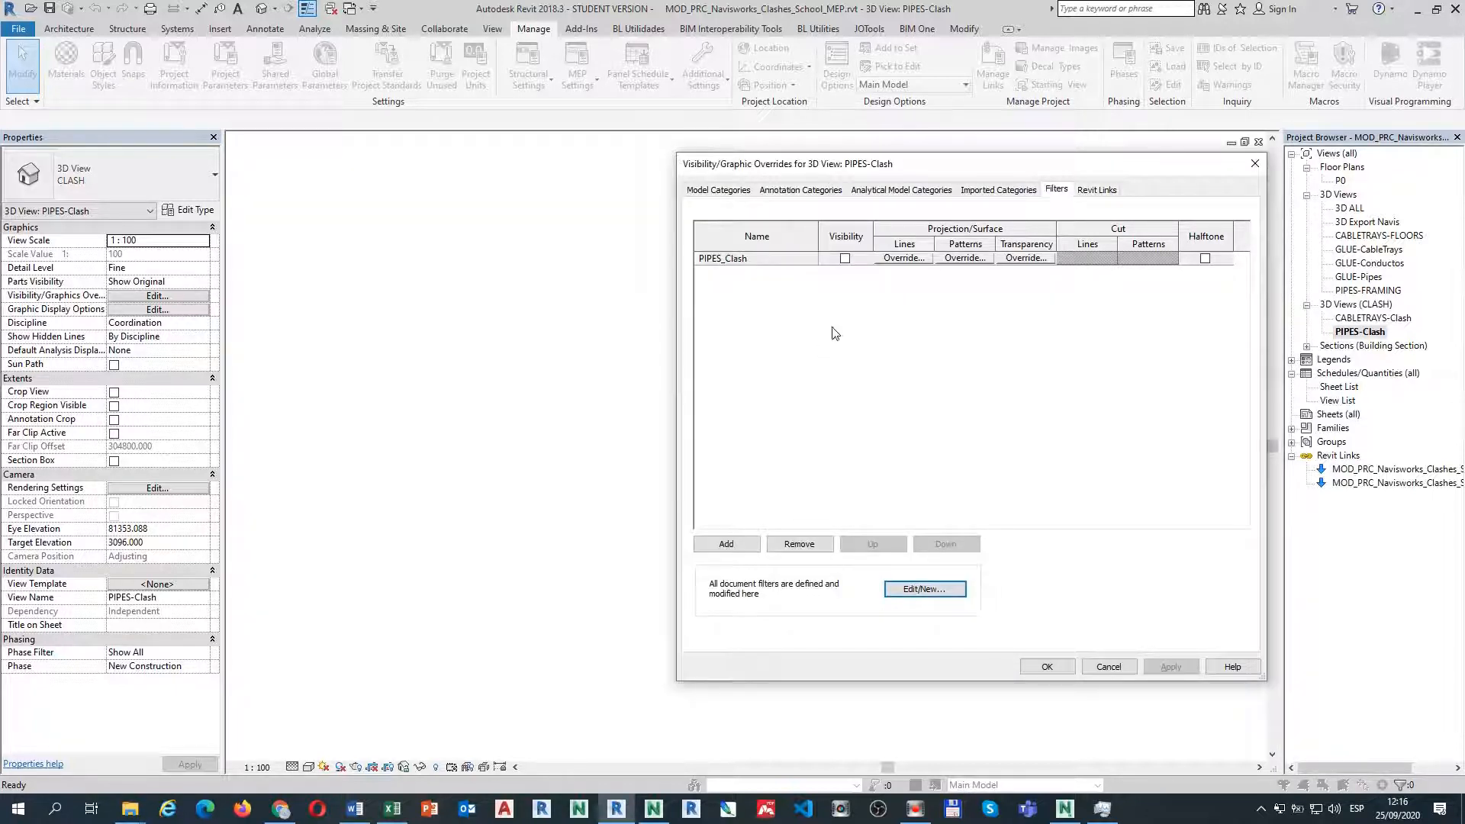
left_click(1108, 667)
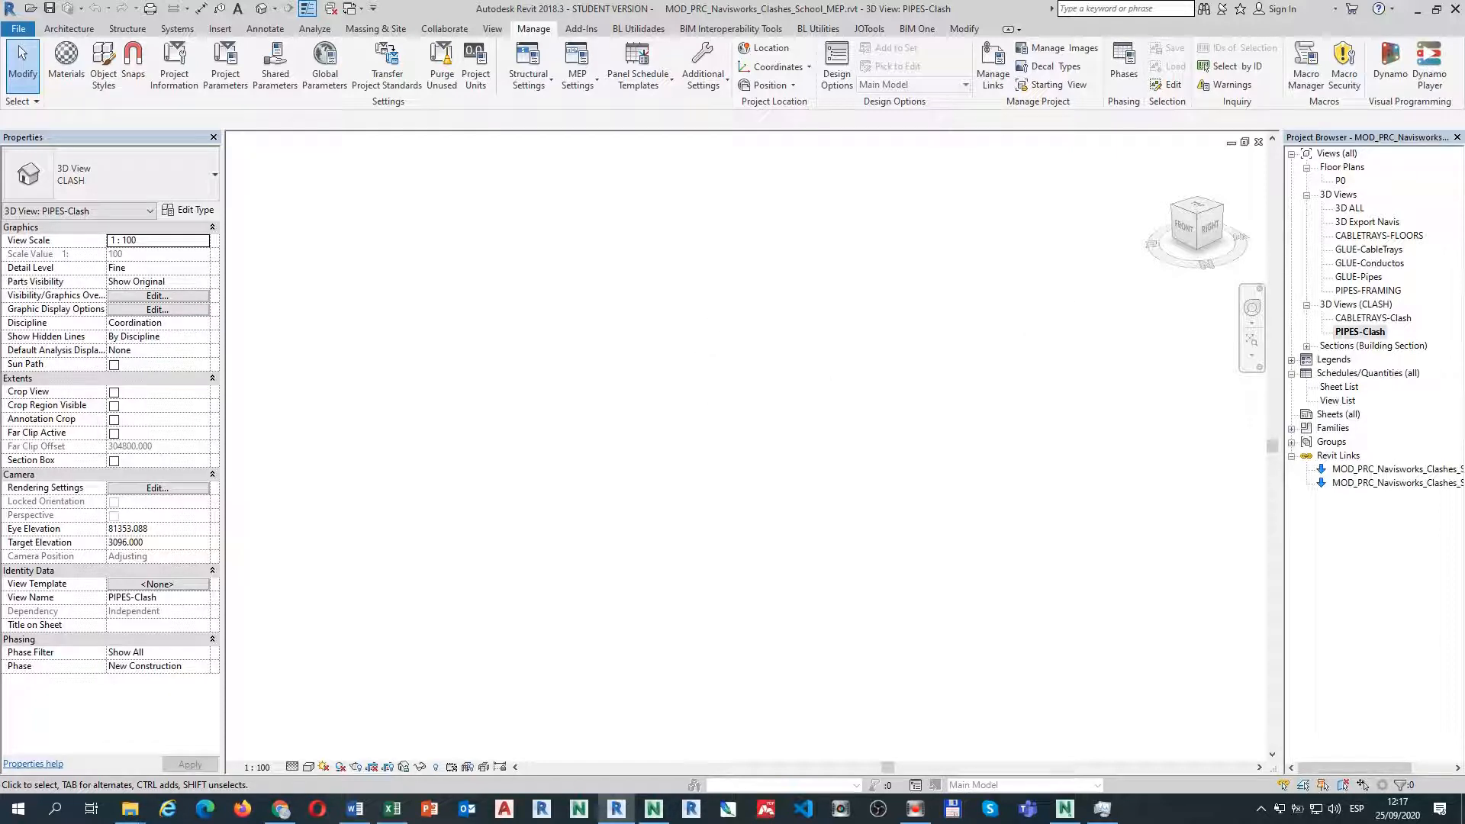
Close the PIPES-Clash view and zoom out to frame the 3D Export Navis model.
left_click(1258, 142)
scroll(1027, 352, "down", 3)
middle_click_drag(569, 574, 536, 733)
middle_click_drag(523, 446, 432, 611)
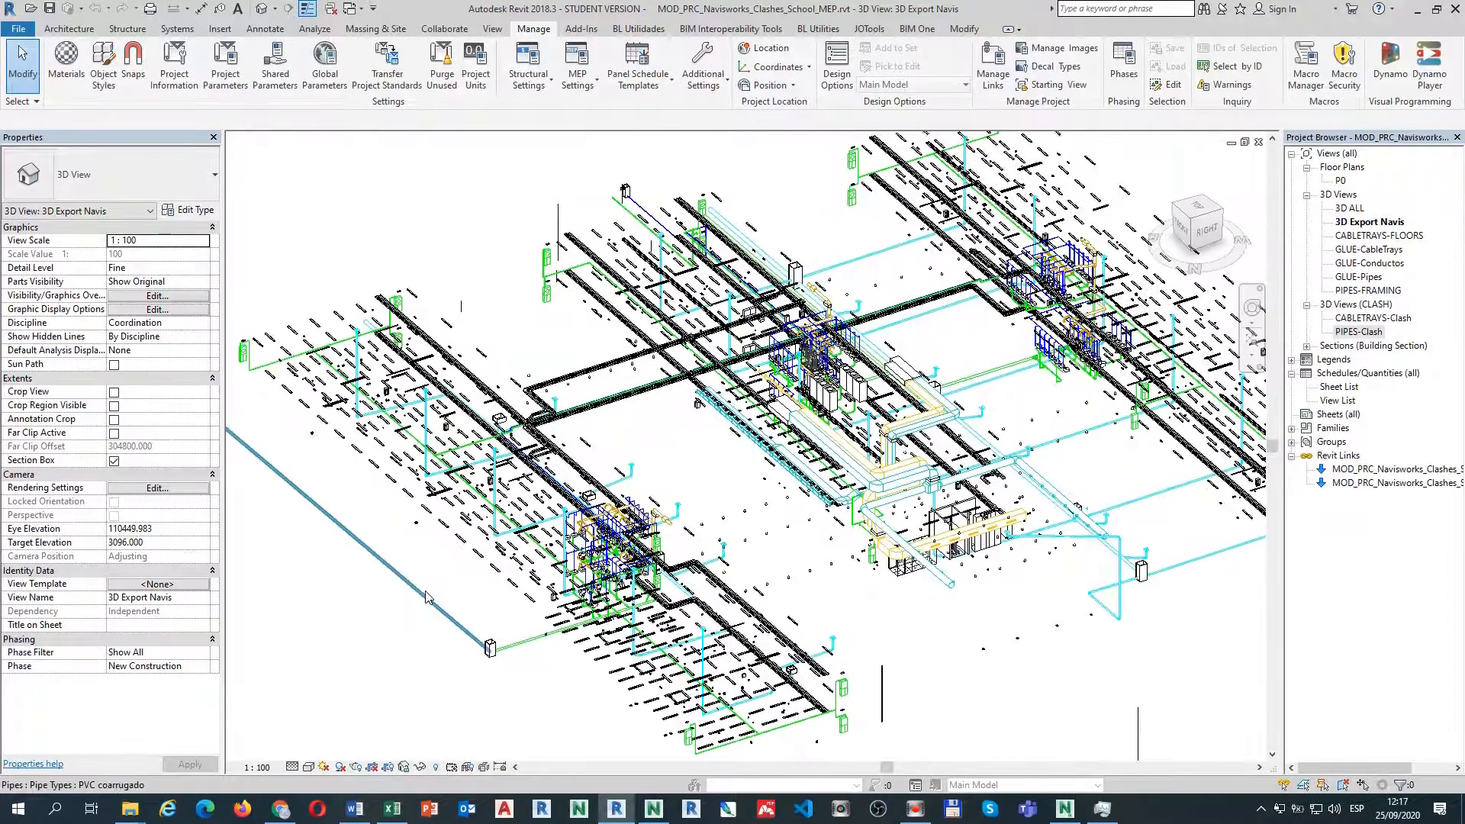
scroll(432, 611, "down", 1)
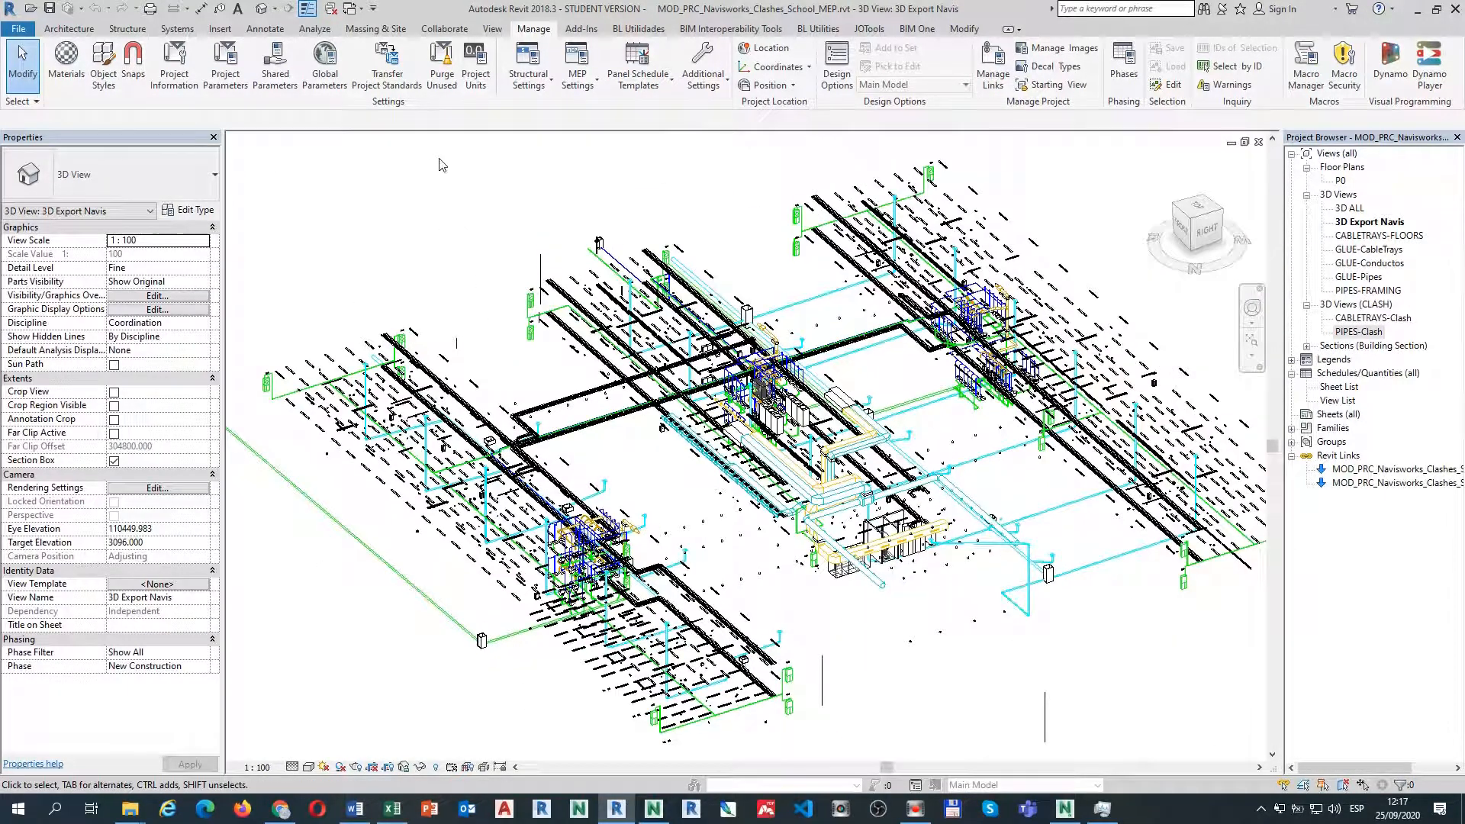
Start exporting the view as a Navisworks NWC file via File > Export > NWC.
left_click(13, 31)
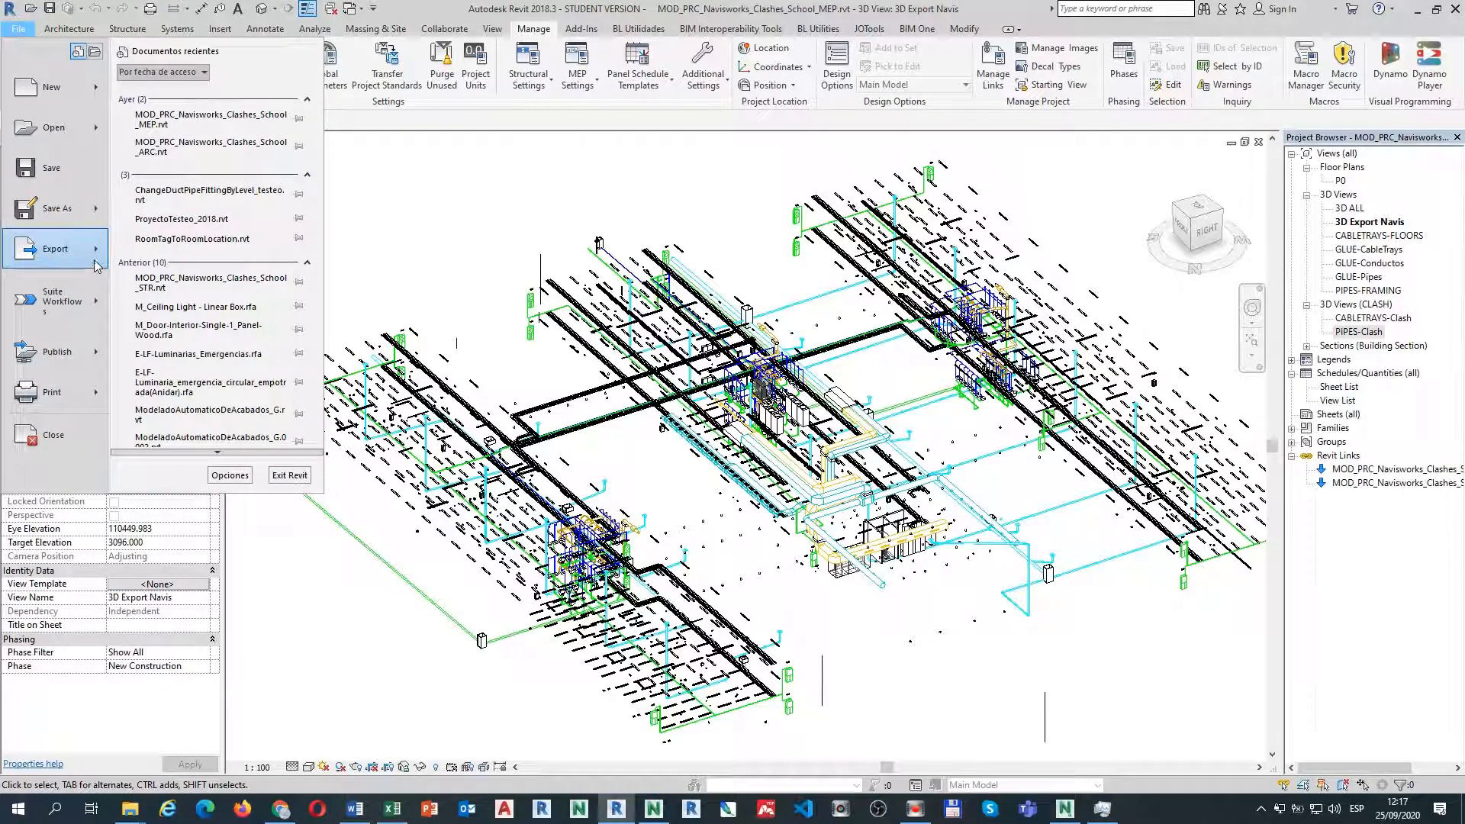
mouse_move(97, 264)
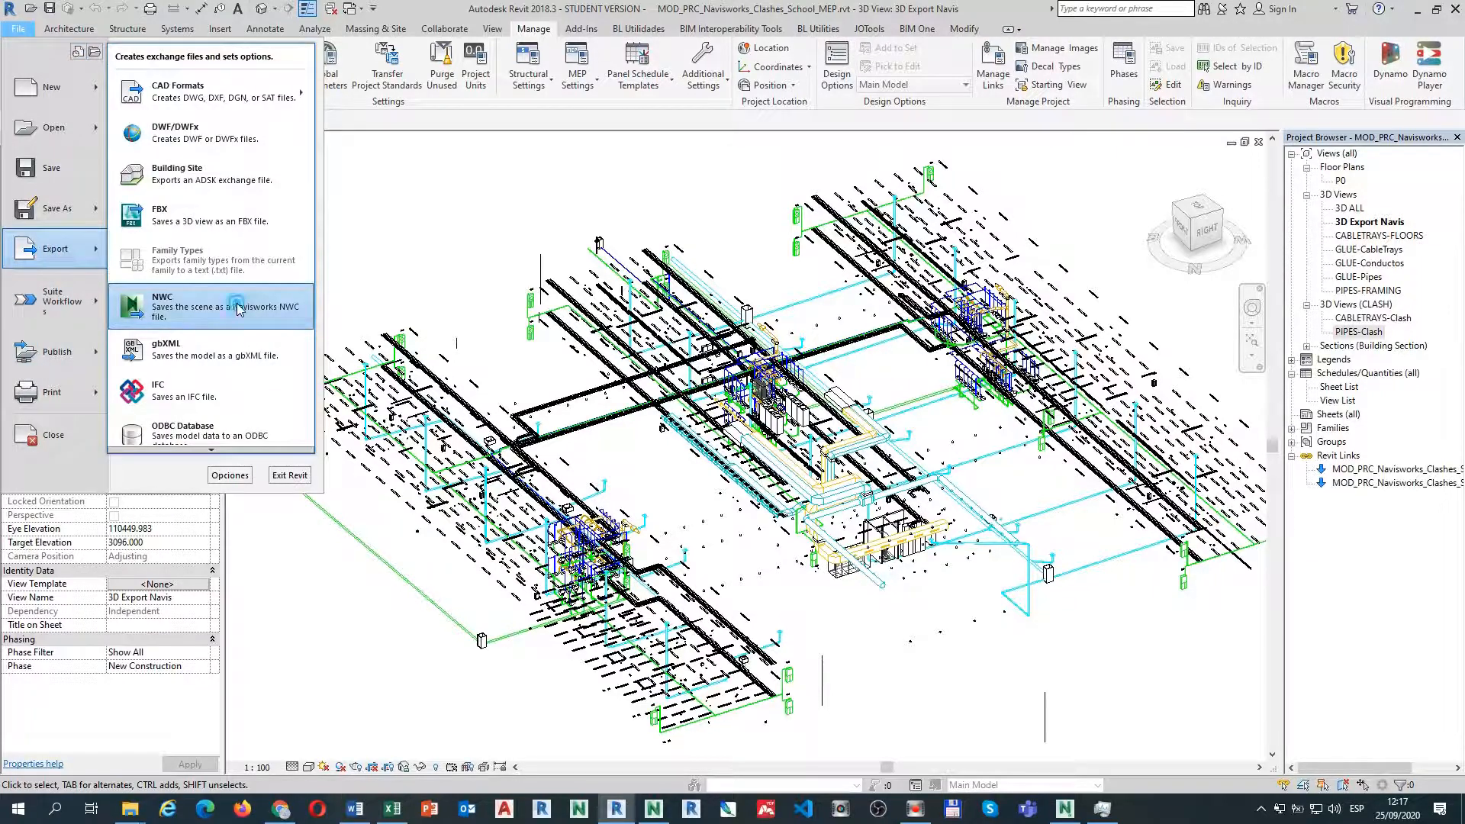
left_click(239, 309)
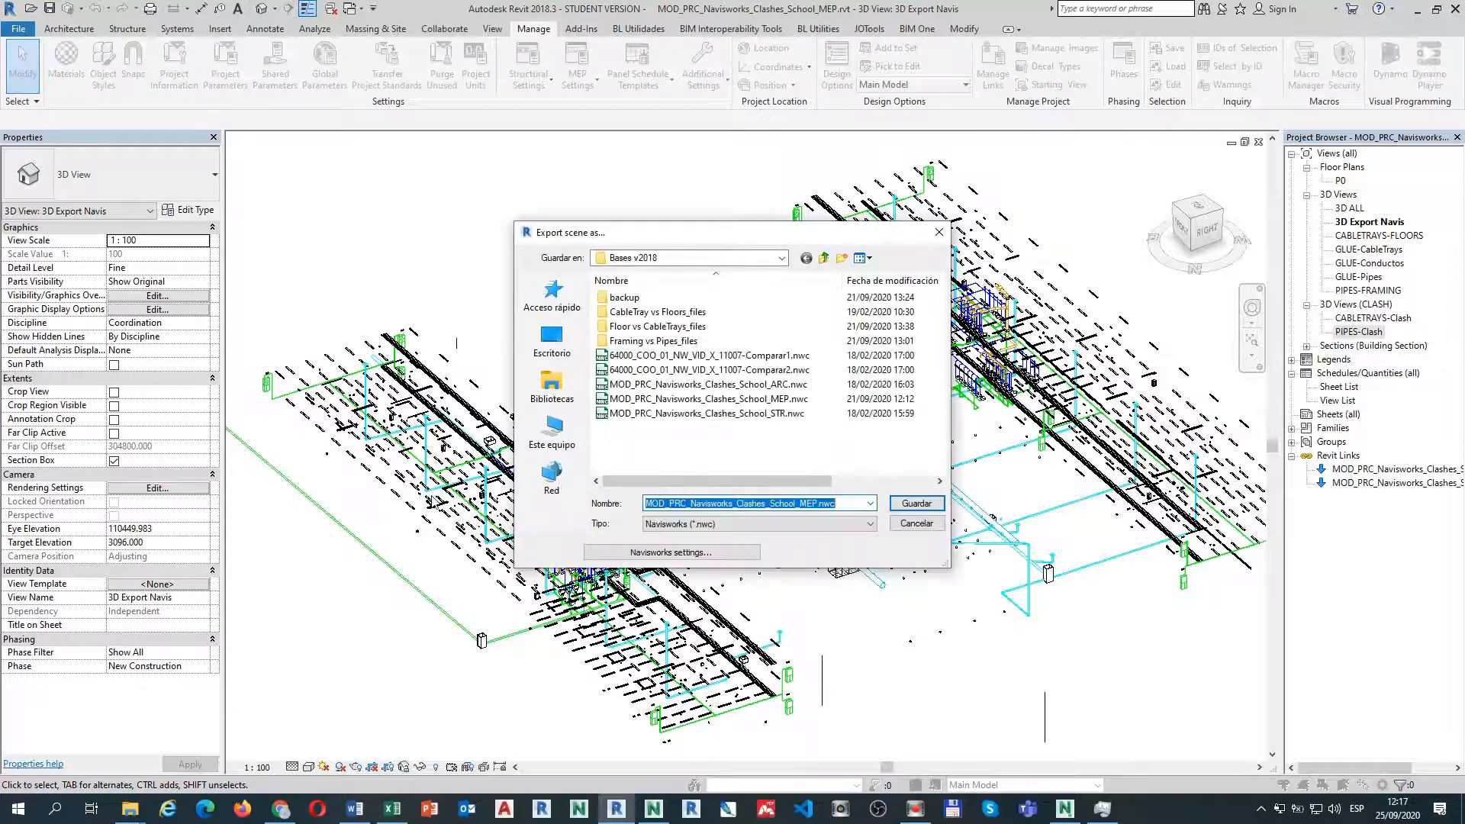
Review the Navisworks export settings (All parameters, Shared coordinates), then cancel the export without saving.
left_click(636, 554)
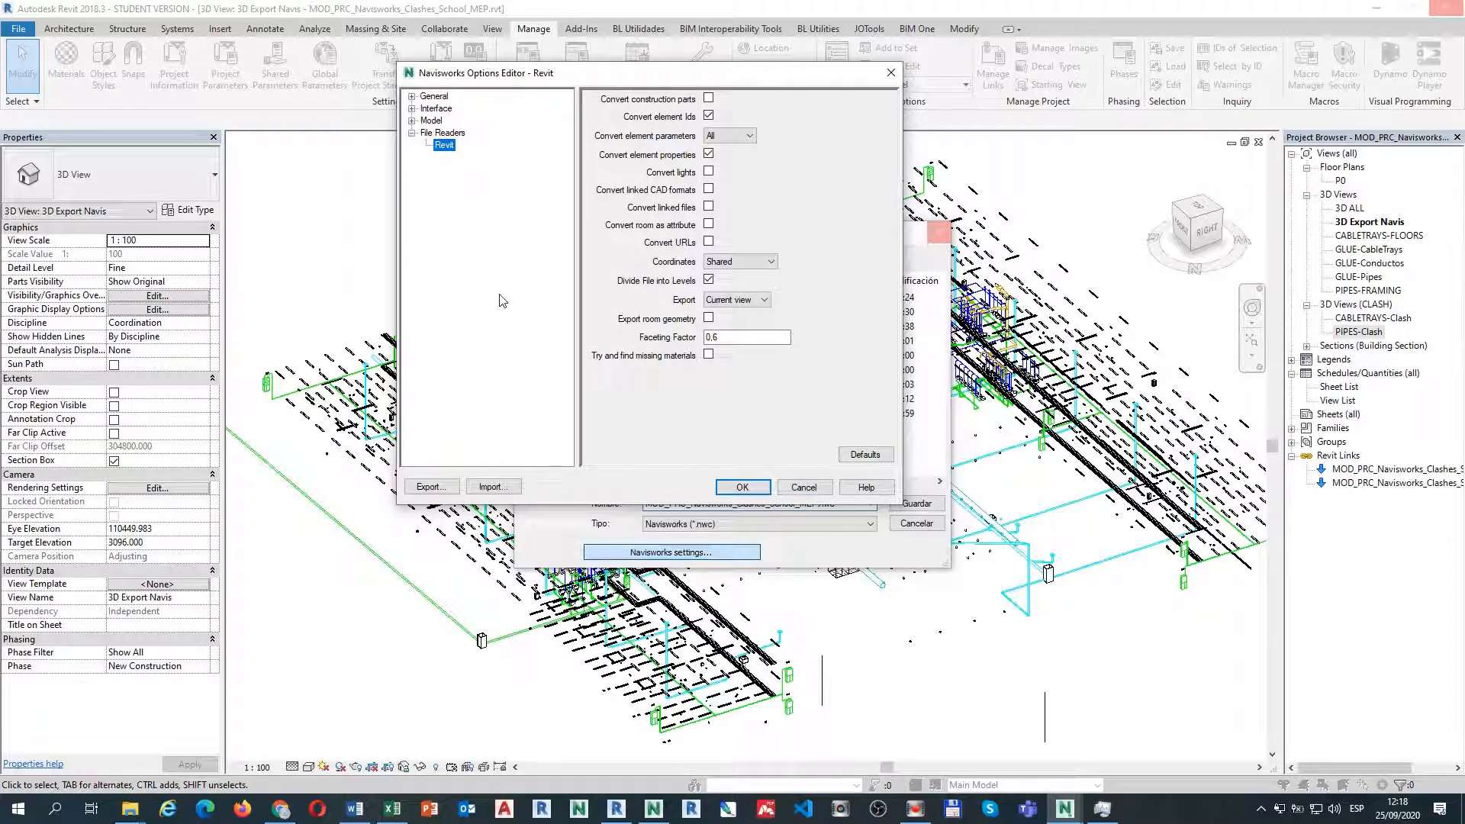
left_click(806, 488)
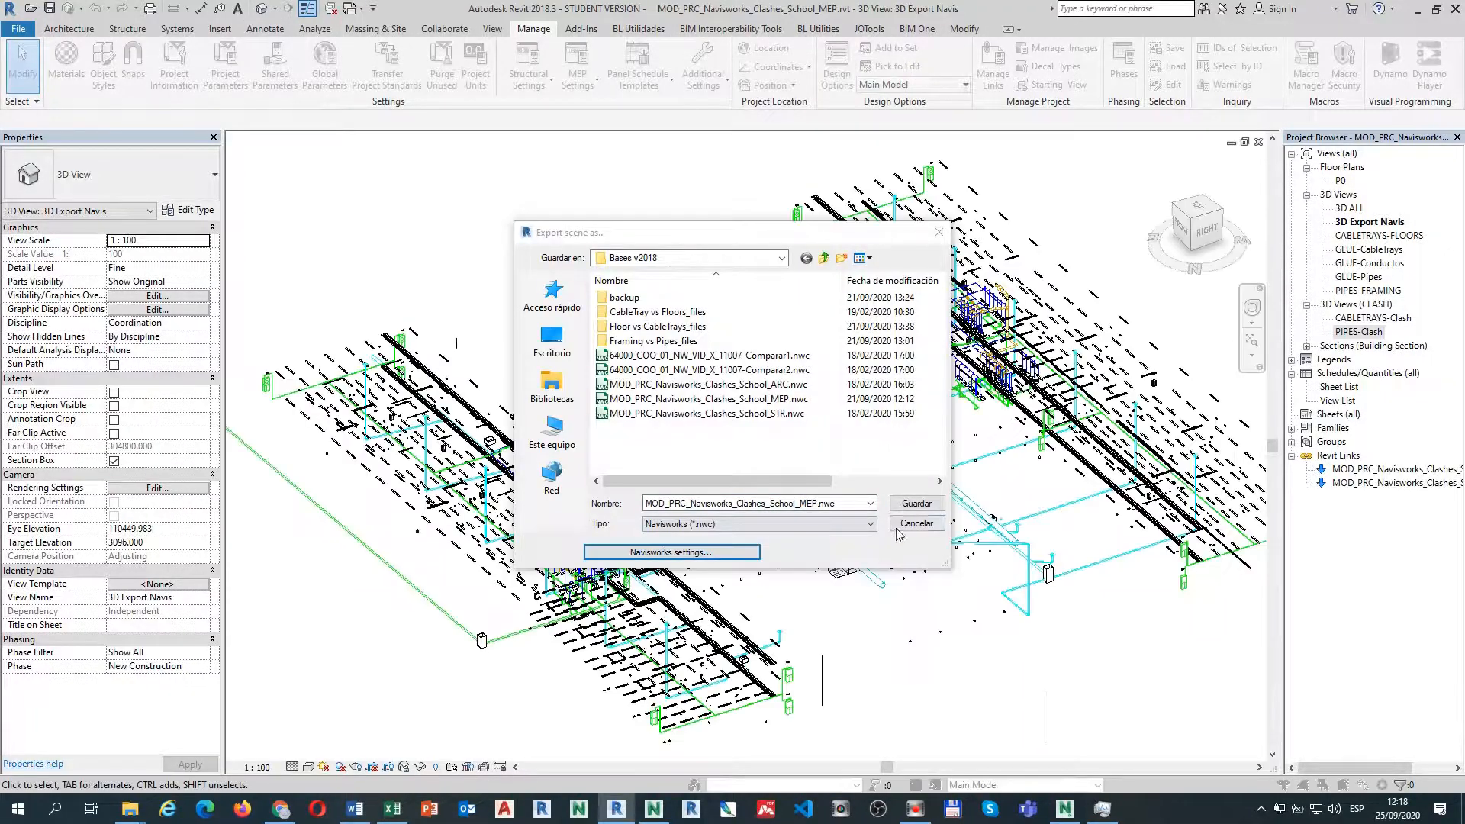
left_click(918, 525)
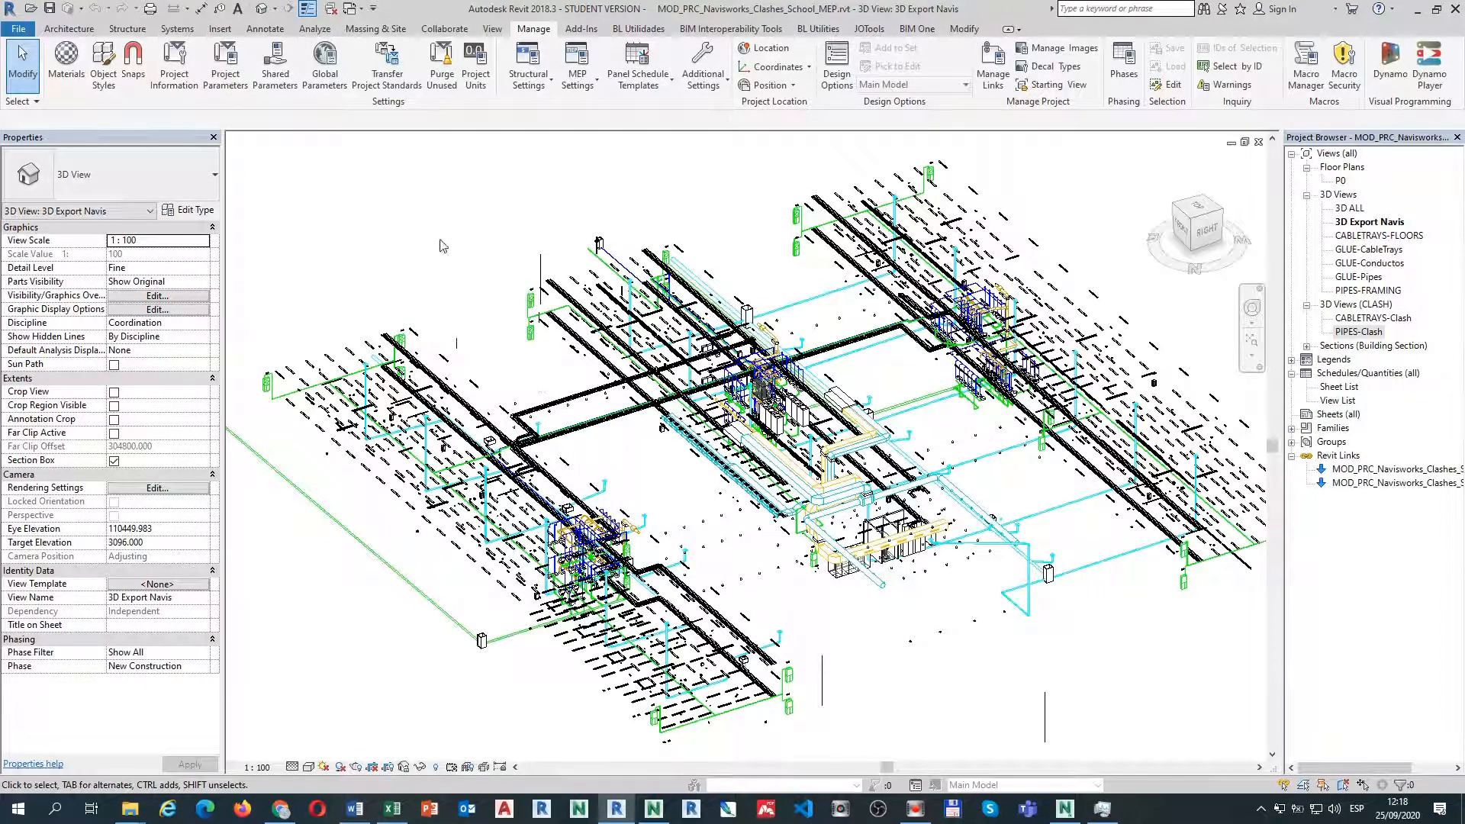
In the Navisworks clash file, move the Find Items window aside and hide the ARC.nwc model.
left_click(653, 809)
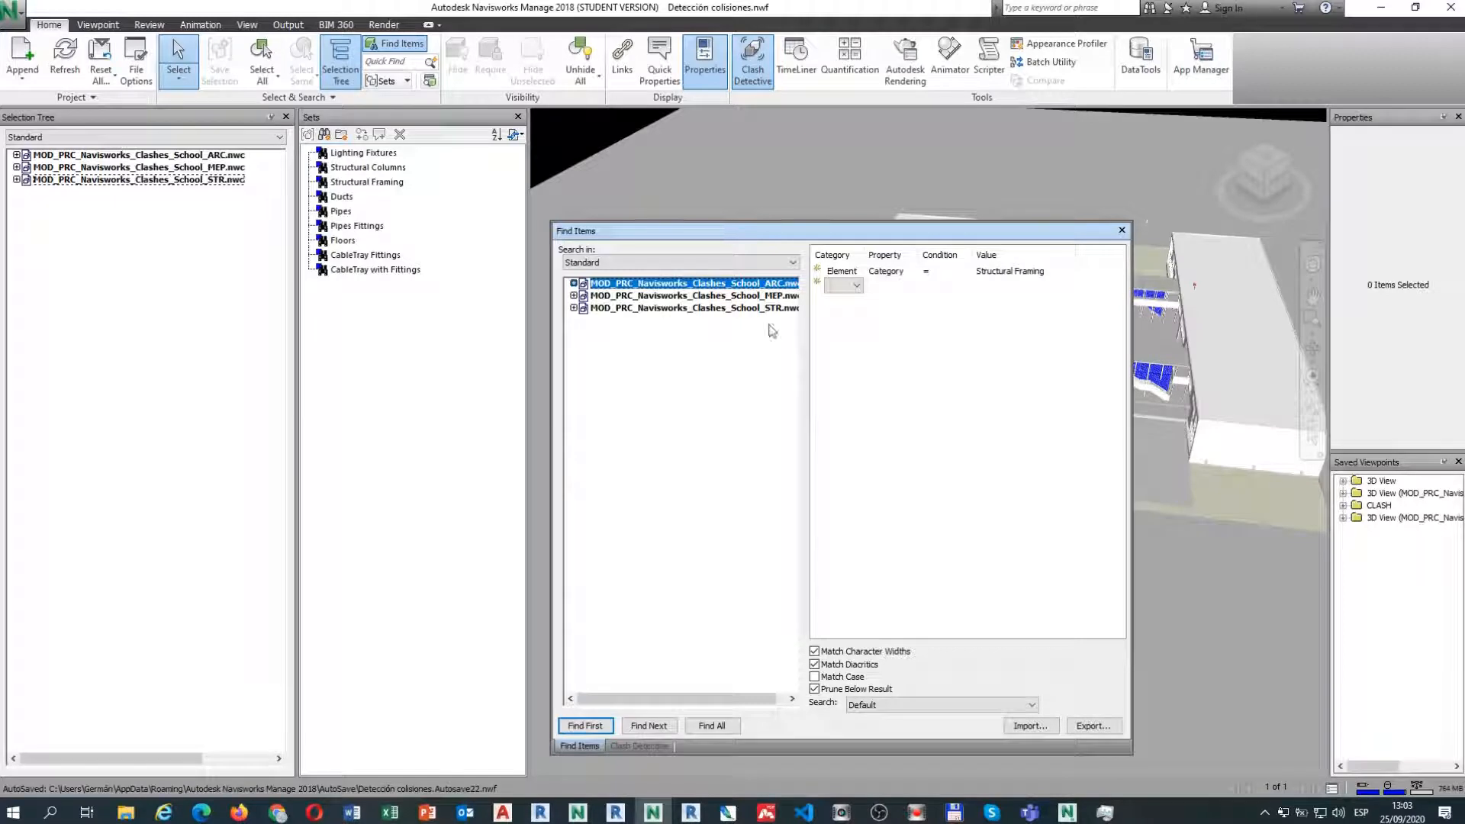
left_click_drag(689, 234, 599, 290)
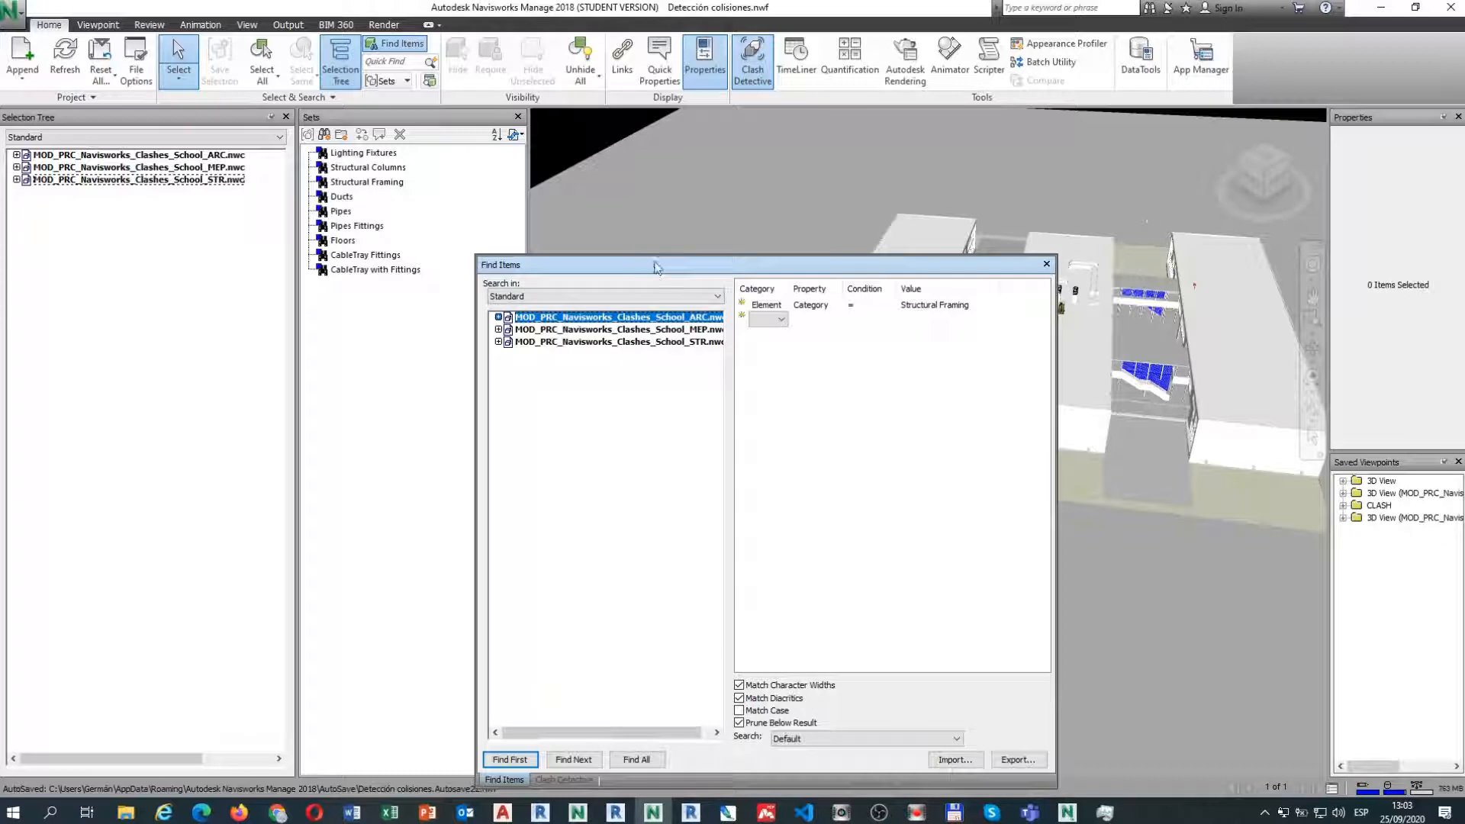
left_click_drag(654, 268, 531, 258)
scroll(991, 263, "down", 5)
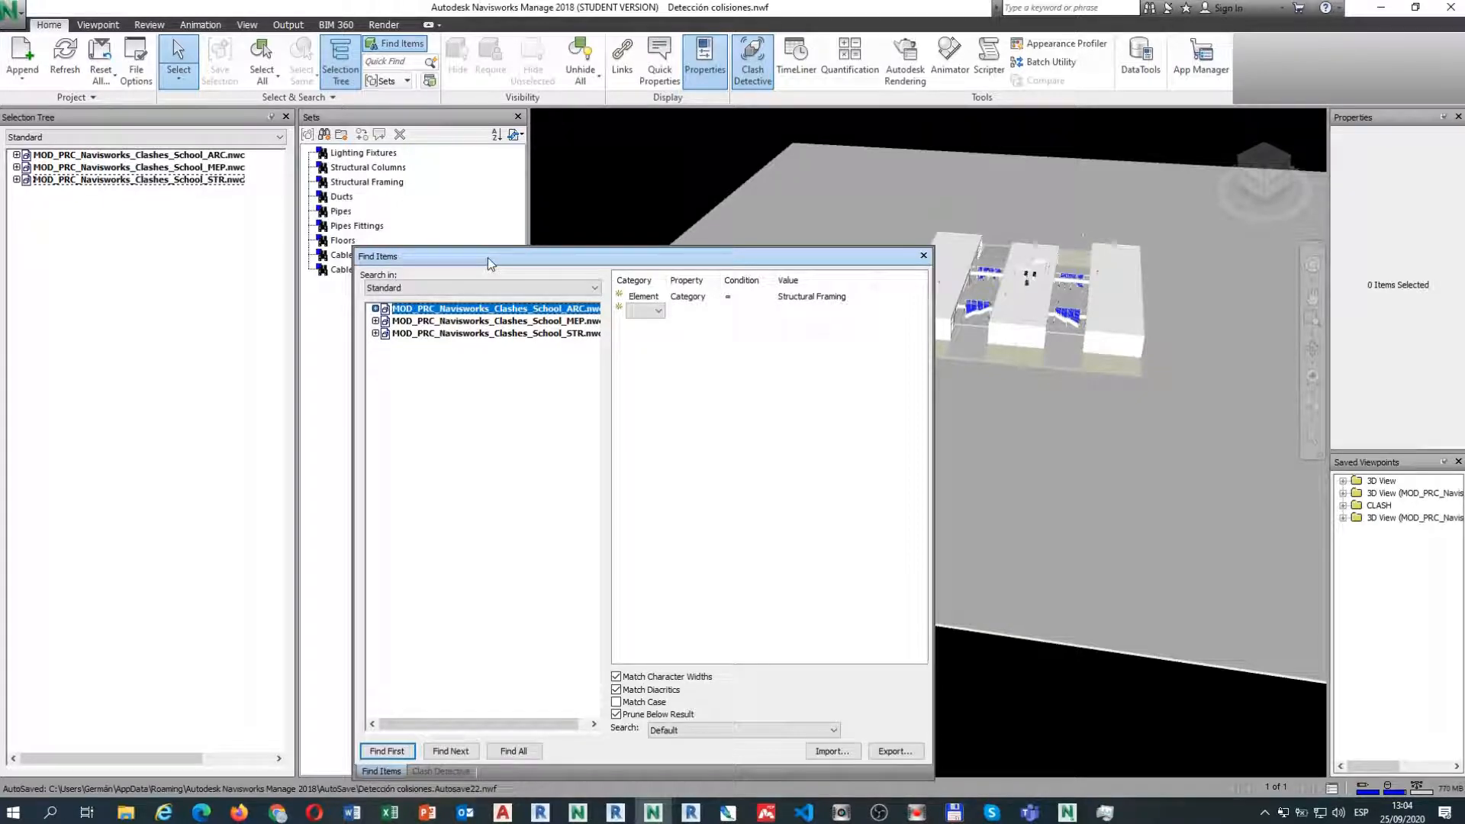
left_click(203, 156)
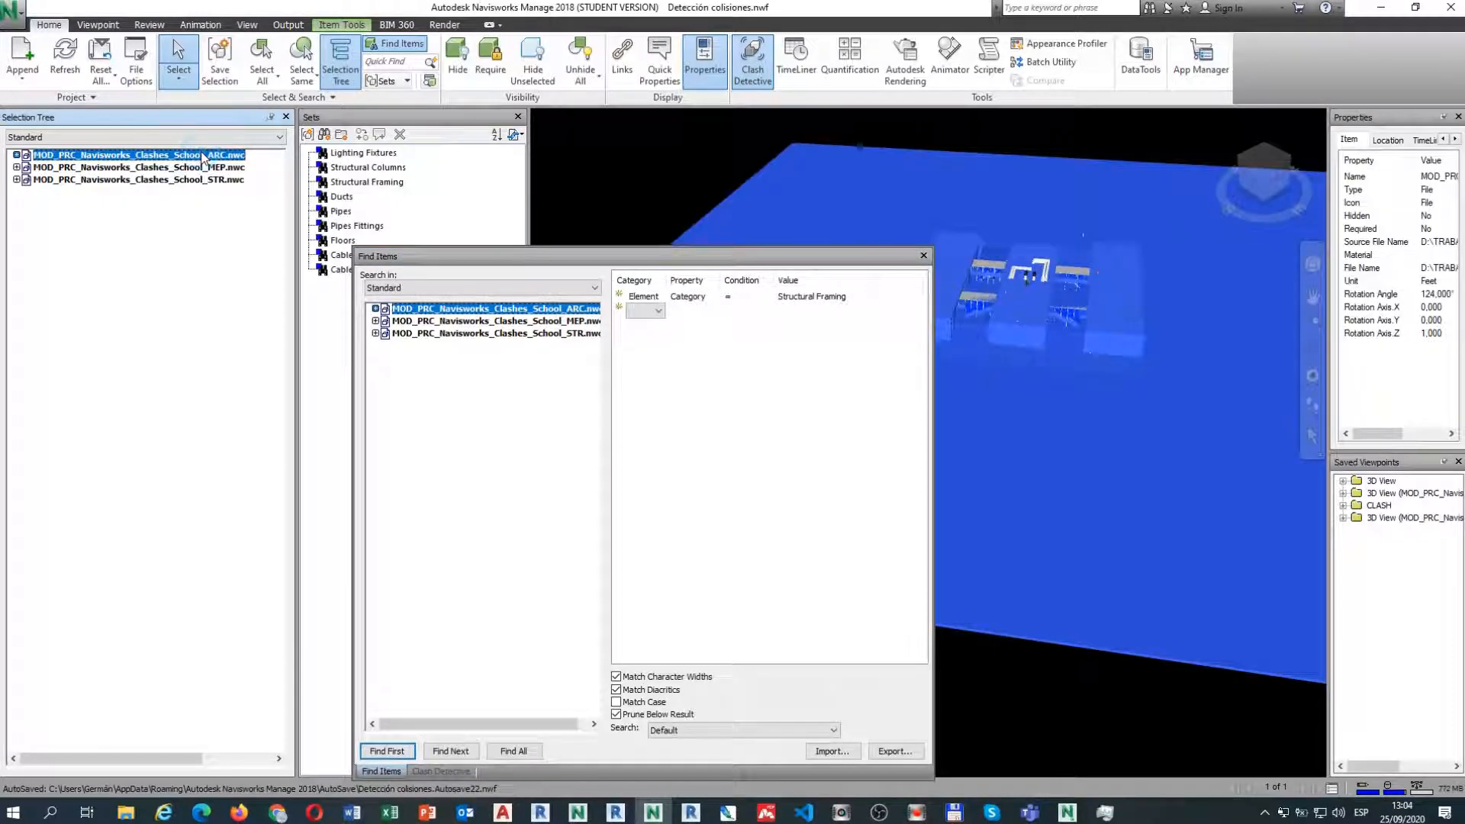
key("ctrl+h")
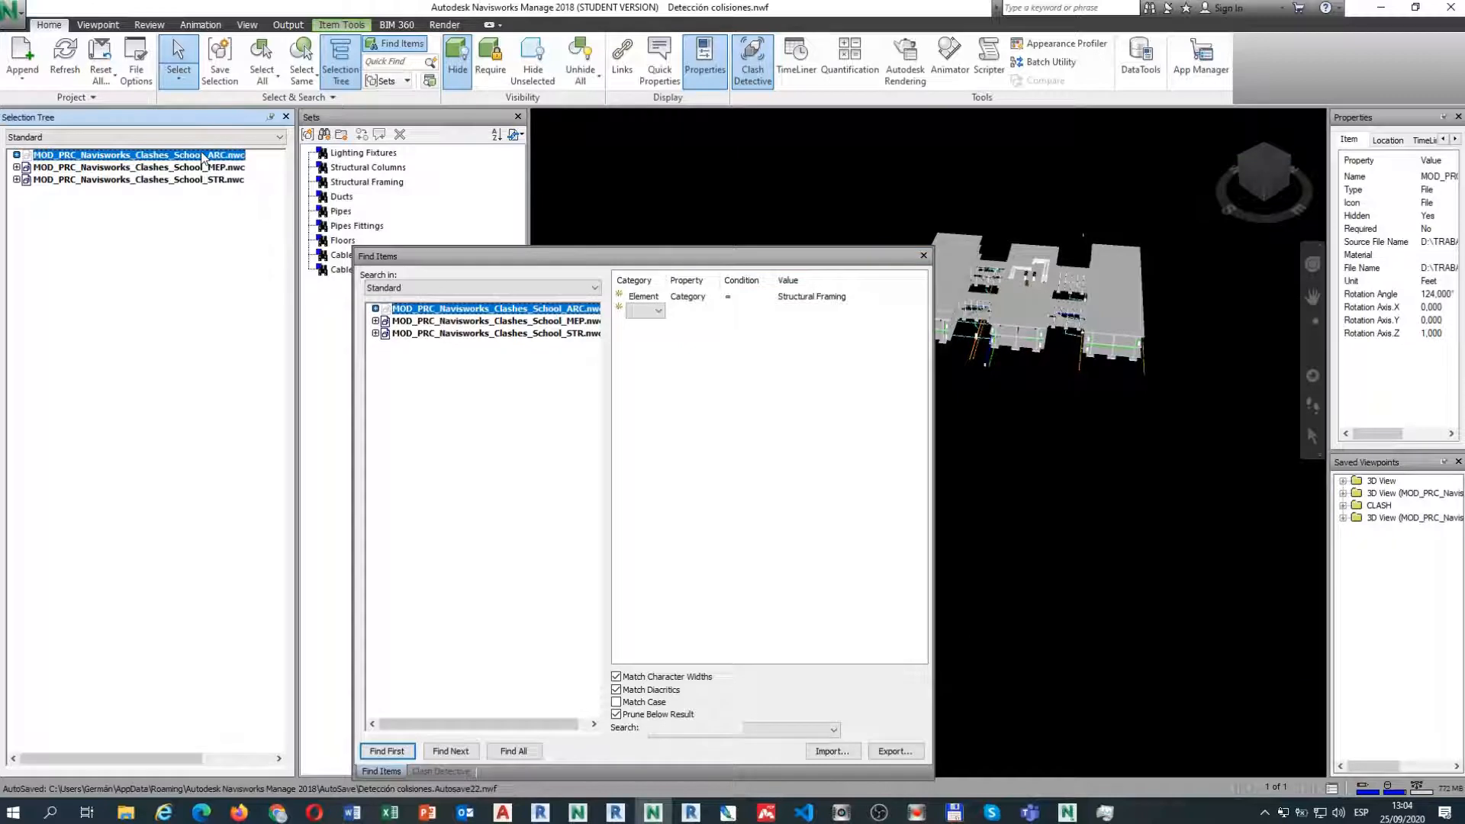
Hide the STR.nwc model and zoom in on the MEP pipework.
left_click(209, 186)
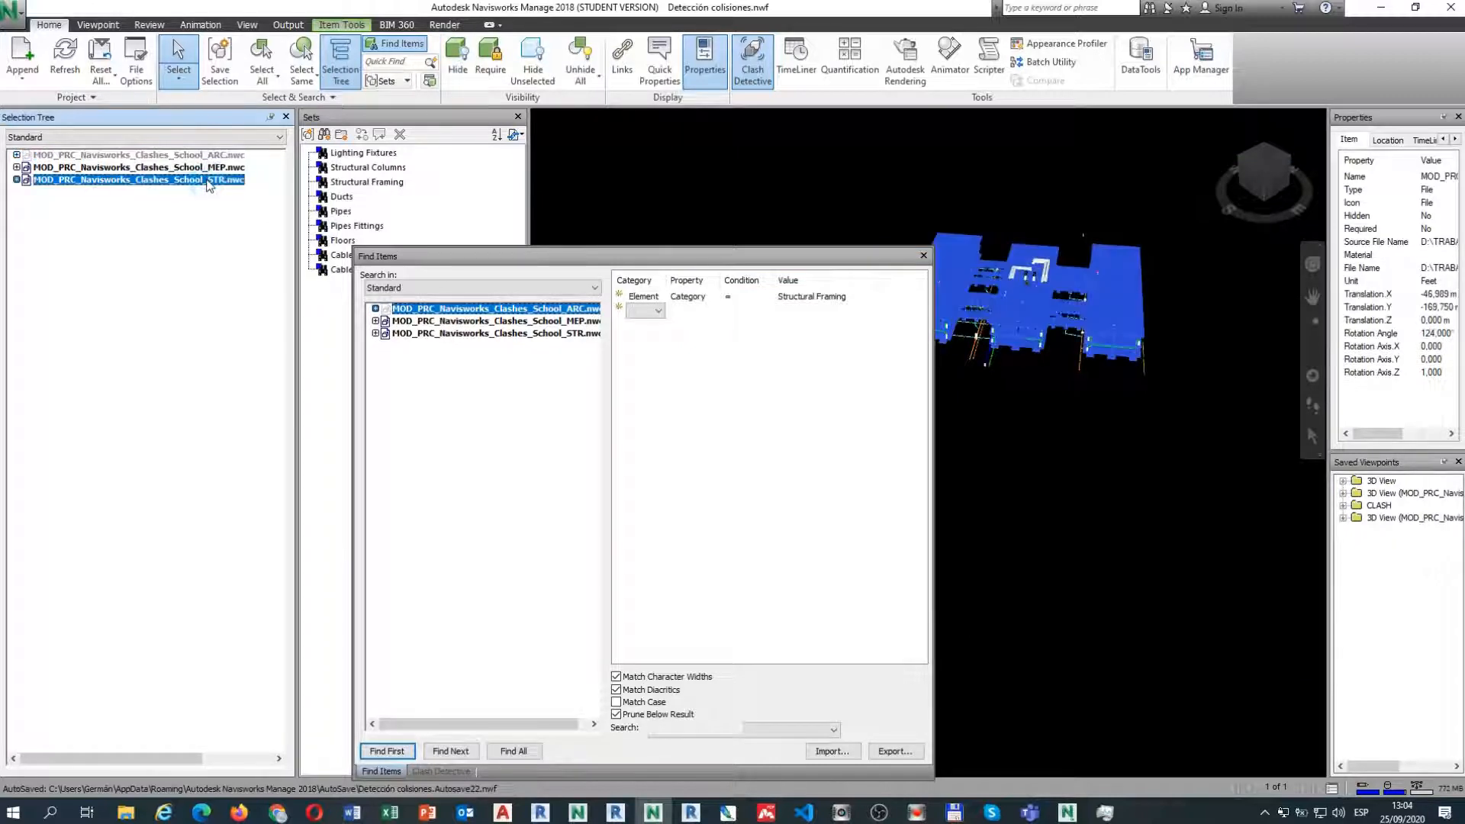
key("ctrl+h")
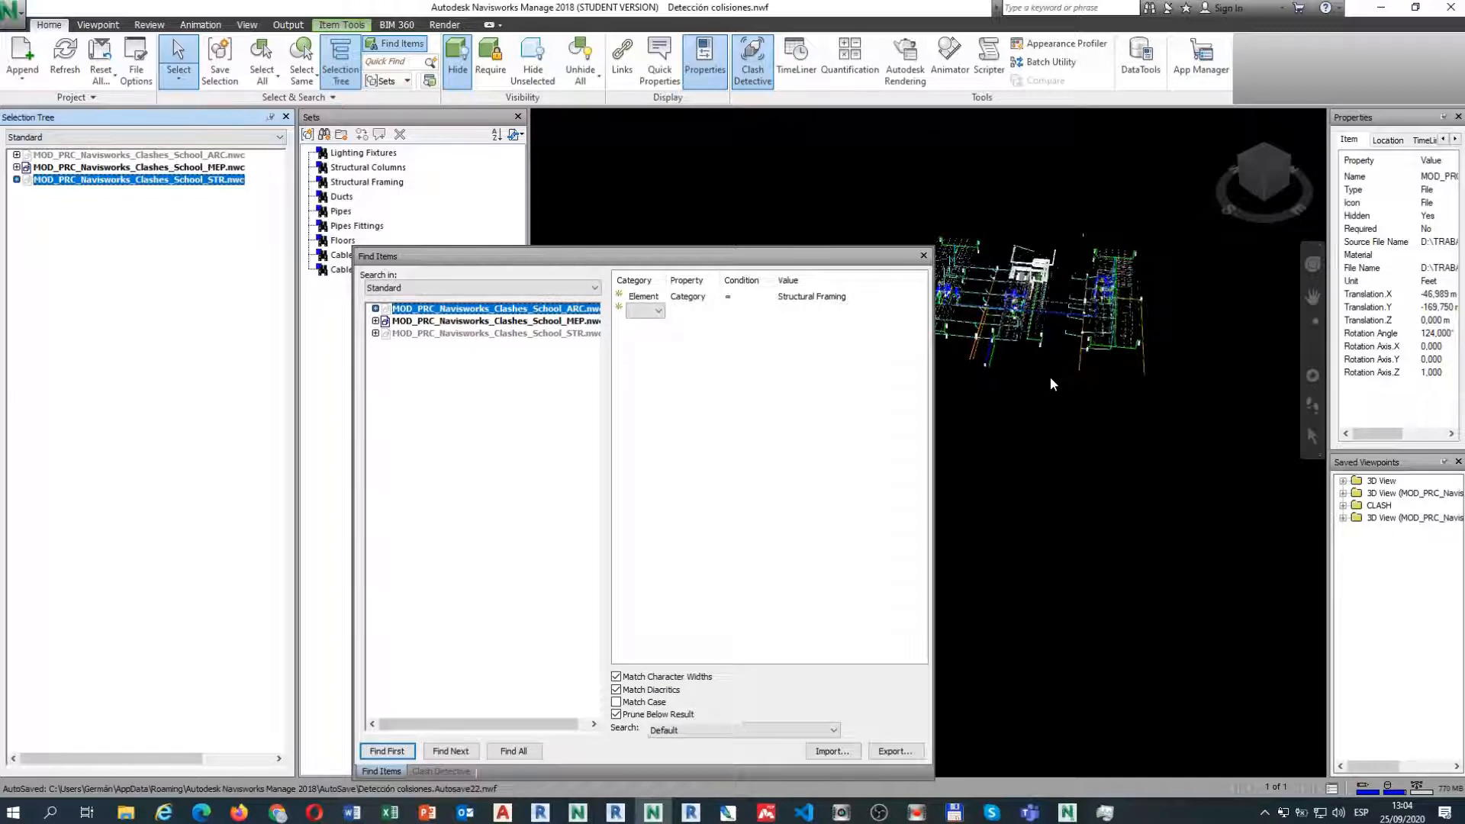
middle_click_drag(1025, 363, 977, 473)
scroll(1170, 301, "up", 1)
scroll(1170, 302, "up", 1)
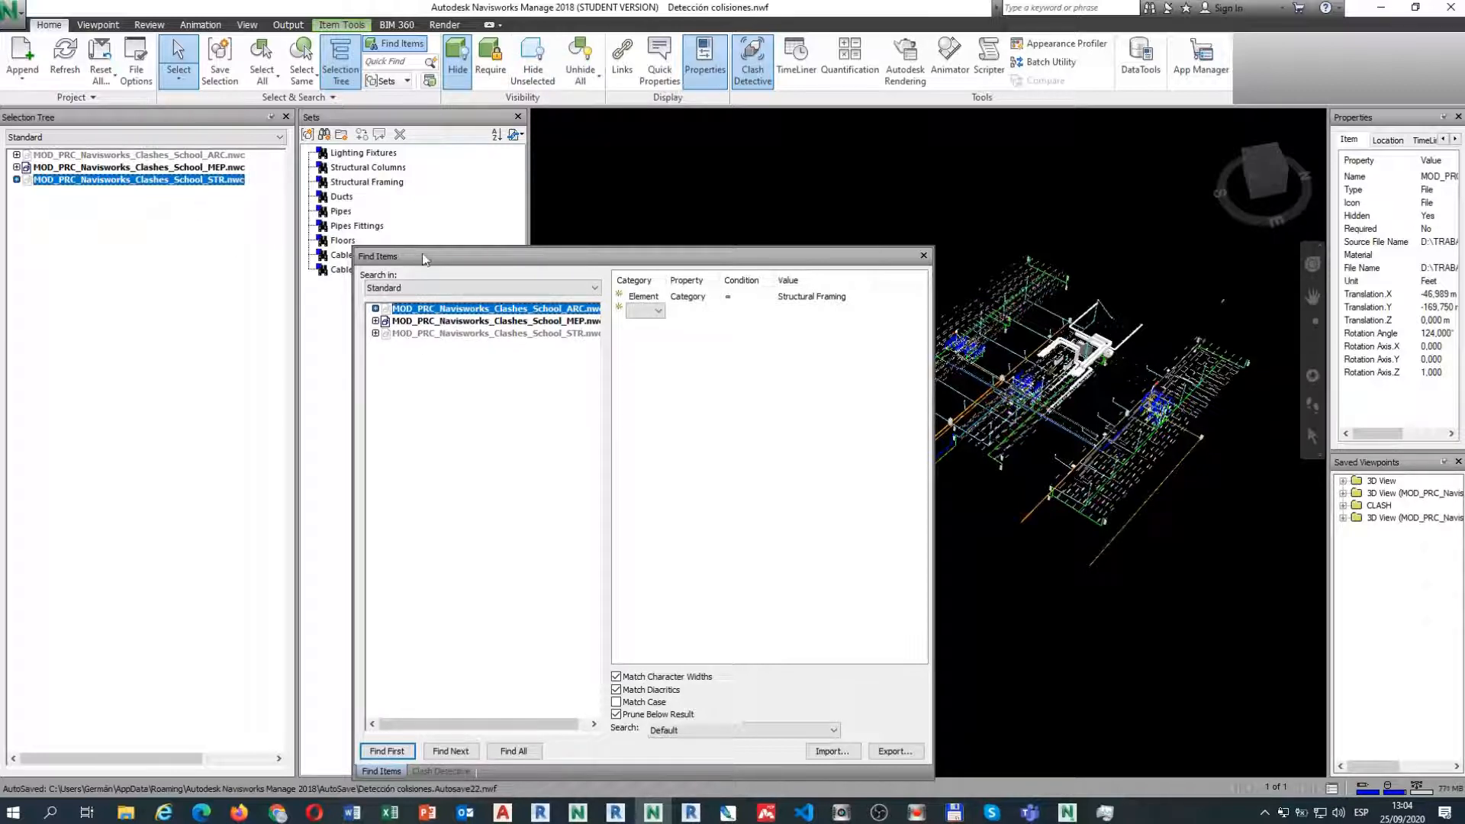
Reselect the STR.nwc model and unhide it.
left_click_drag(426, 259, 490, 200)
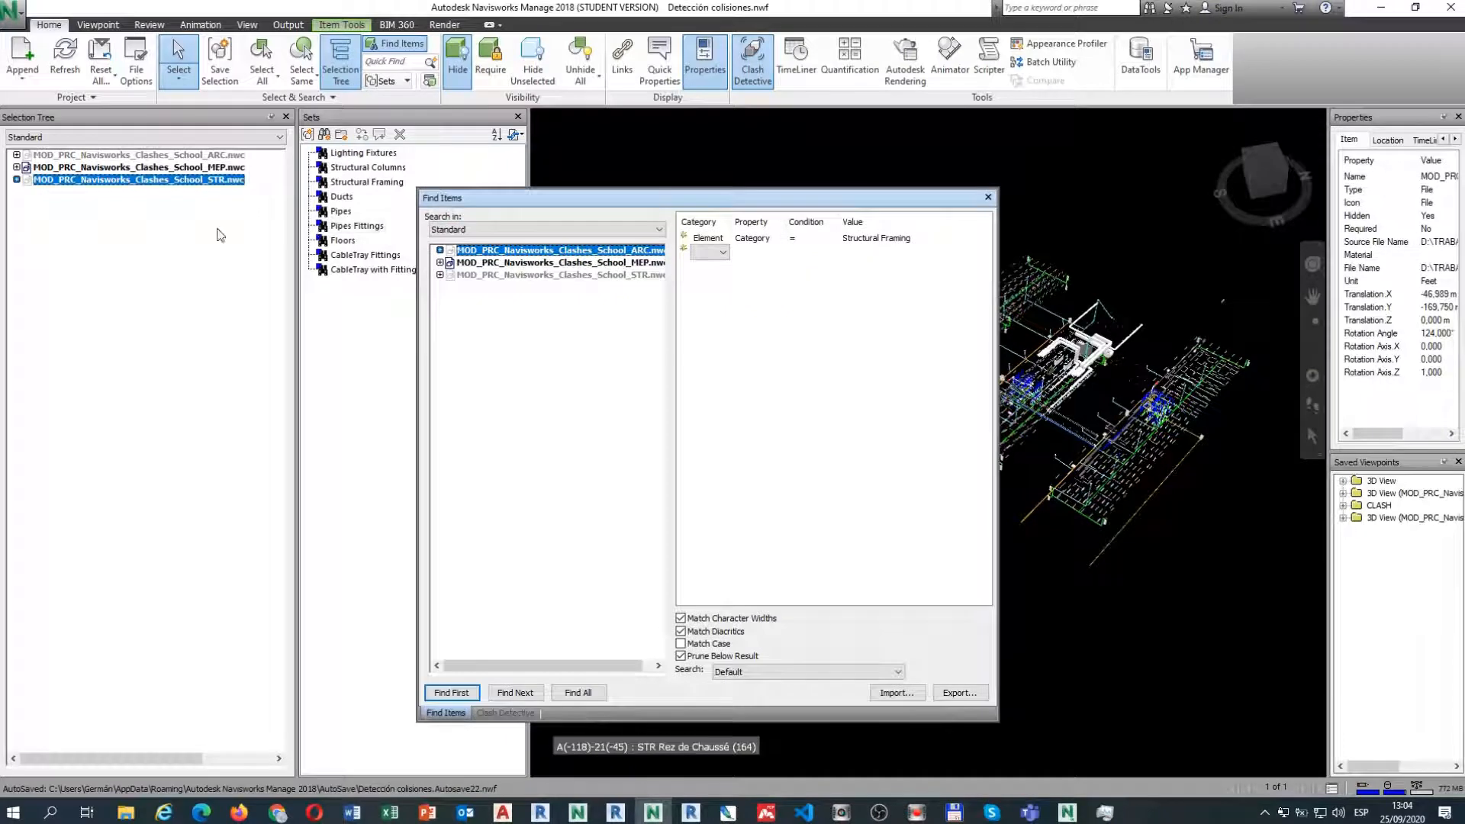
left_click(174, 224)
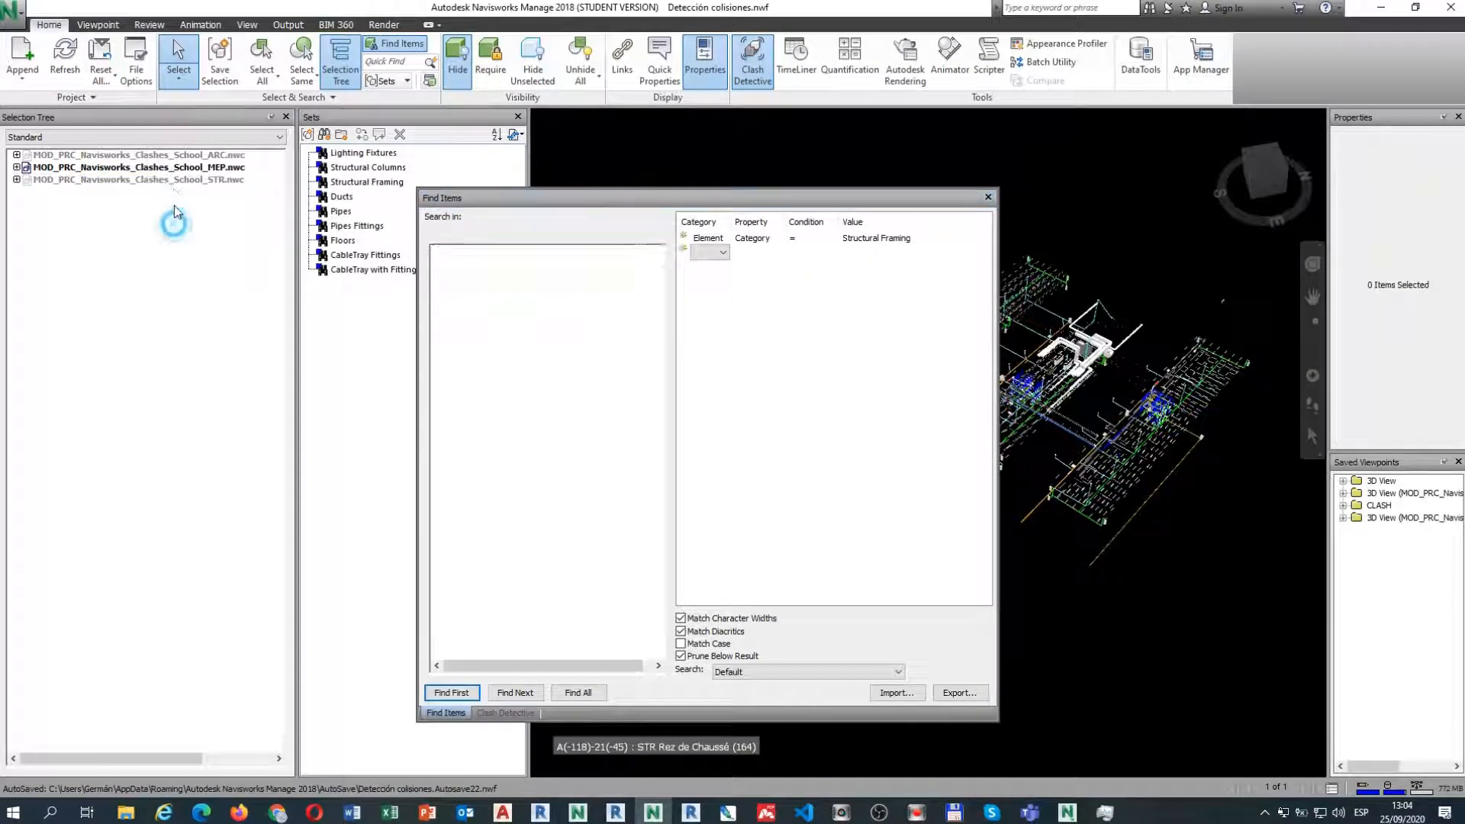
left_click(172, 185)
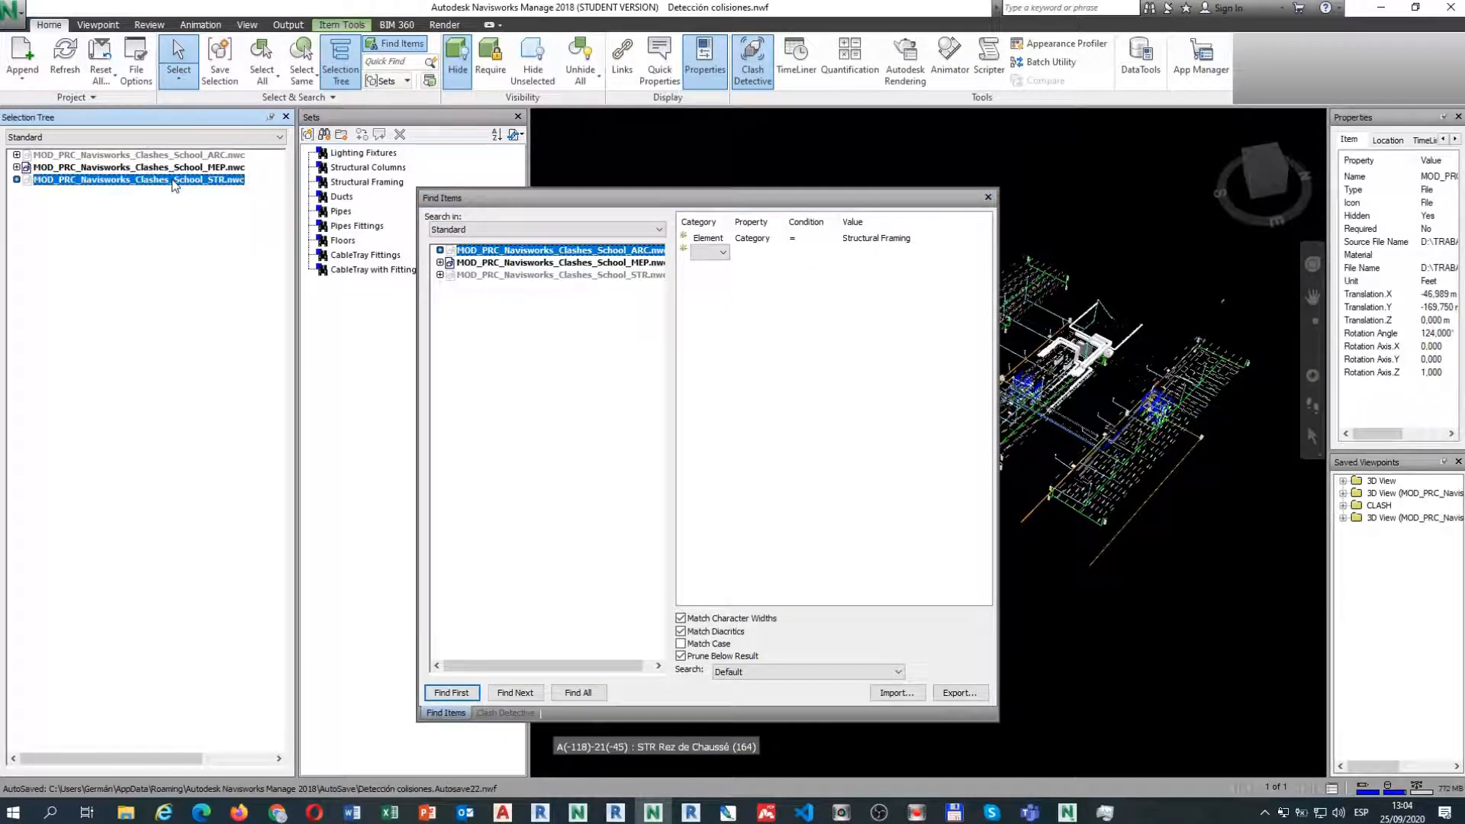
key("ctrl+h")
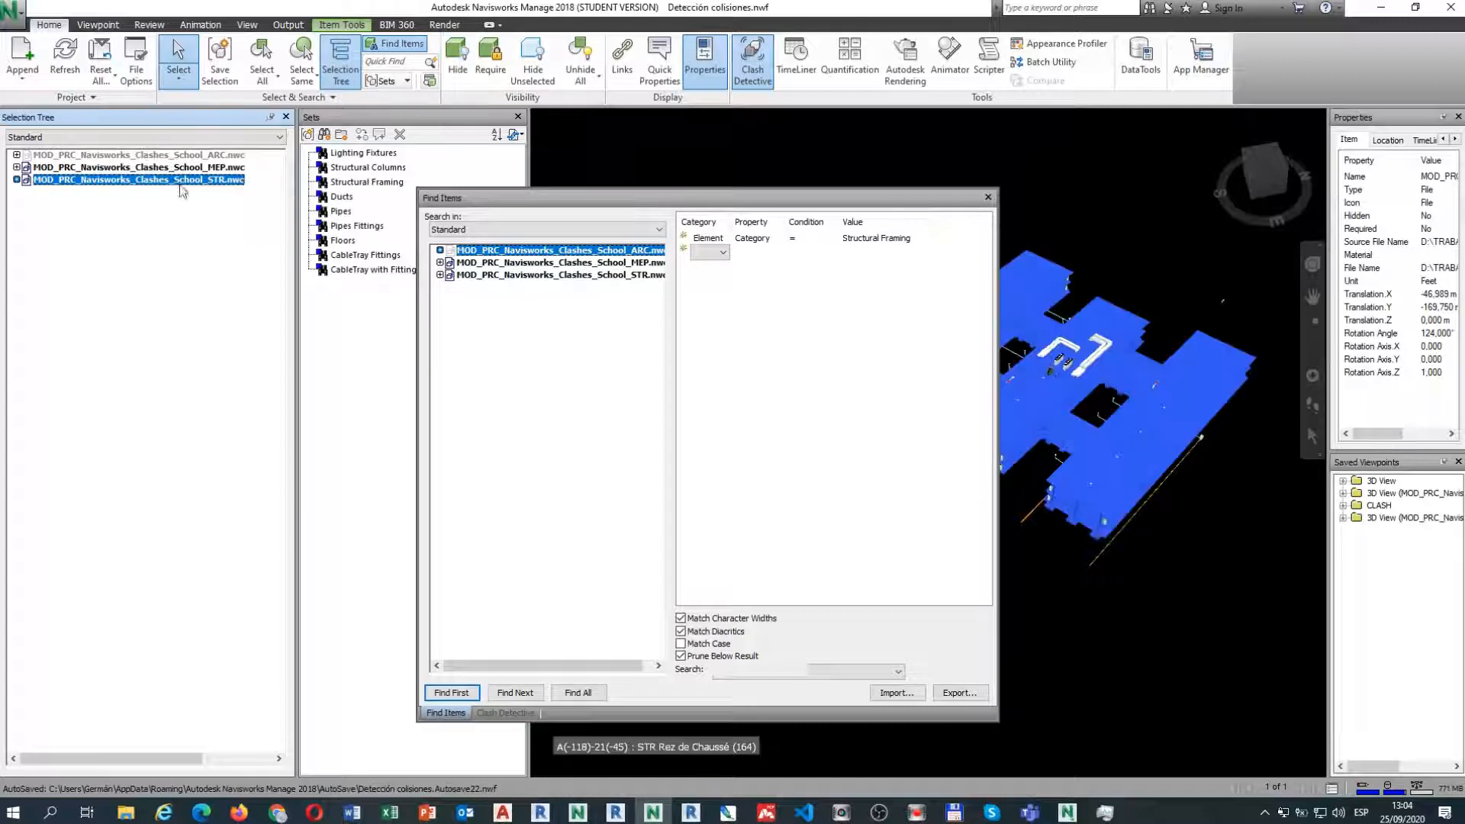
Deselect the structural model and open Clash Detective's Framing vs Pipes test with 47 active clashes.
left_click(759, 126)
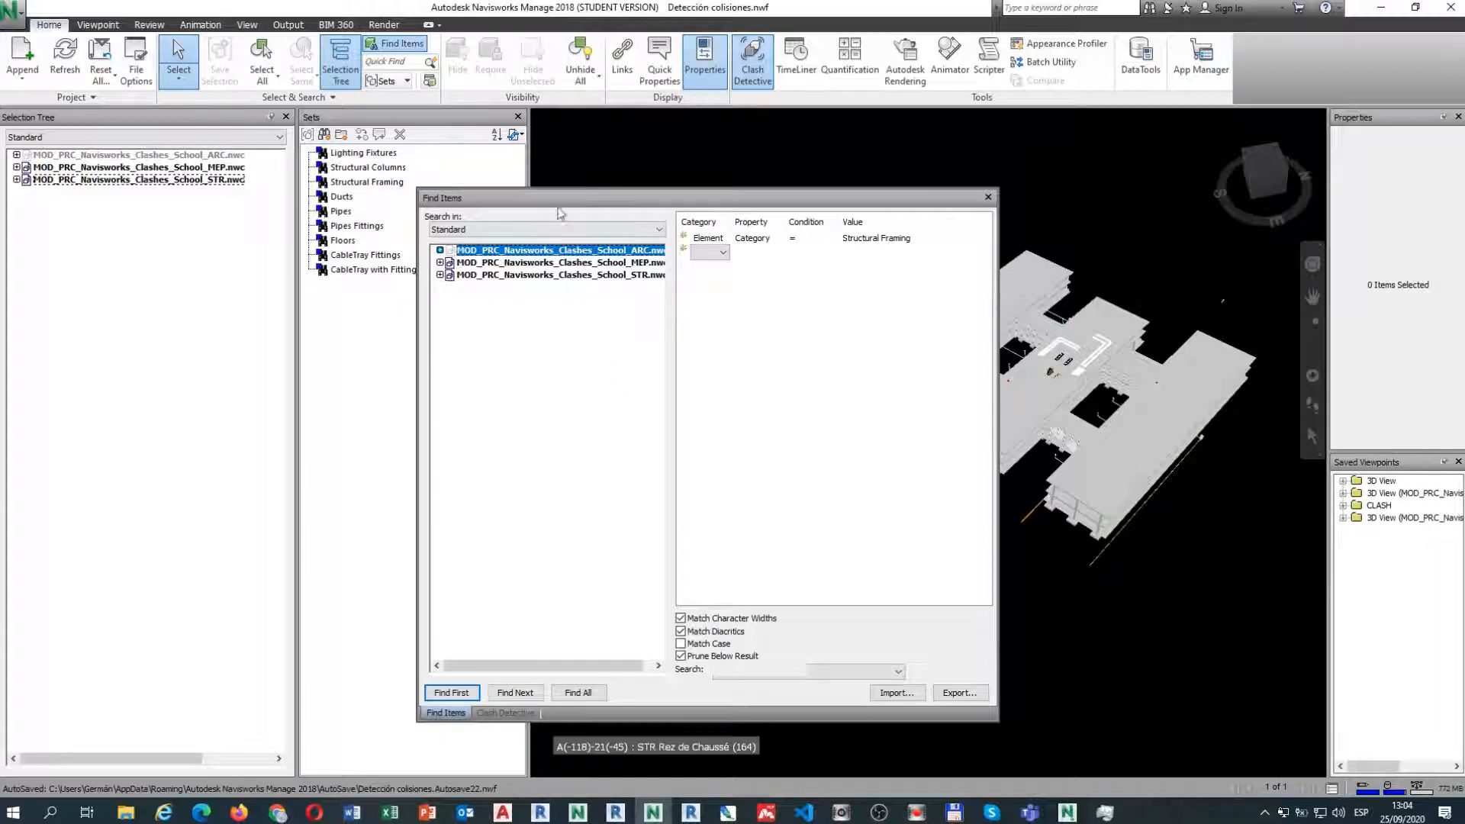
left_click_drag(559, 197, 673, 200)
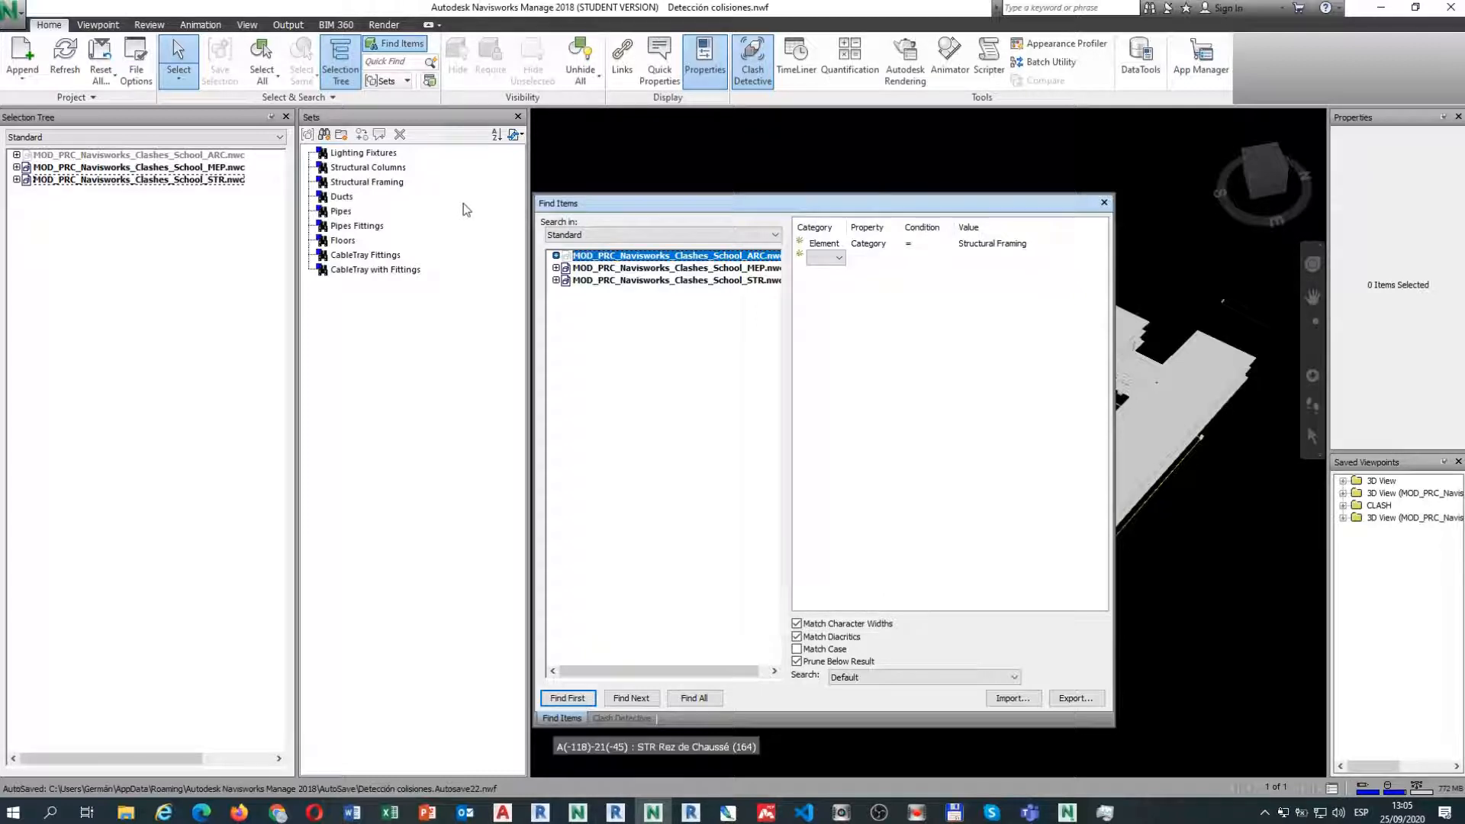
left_click(515, 135)
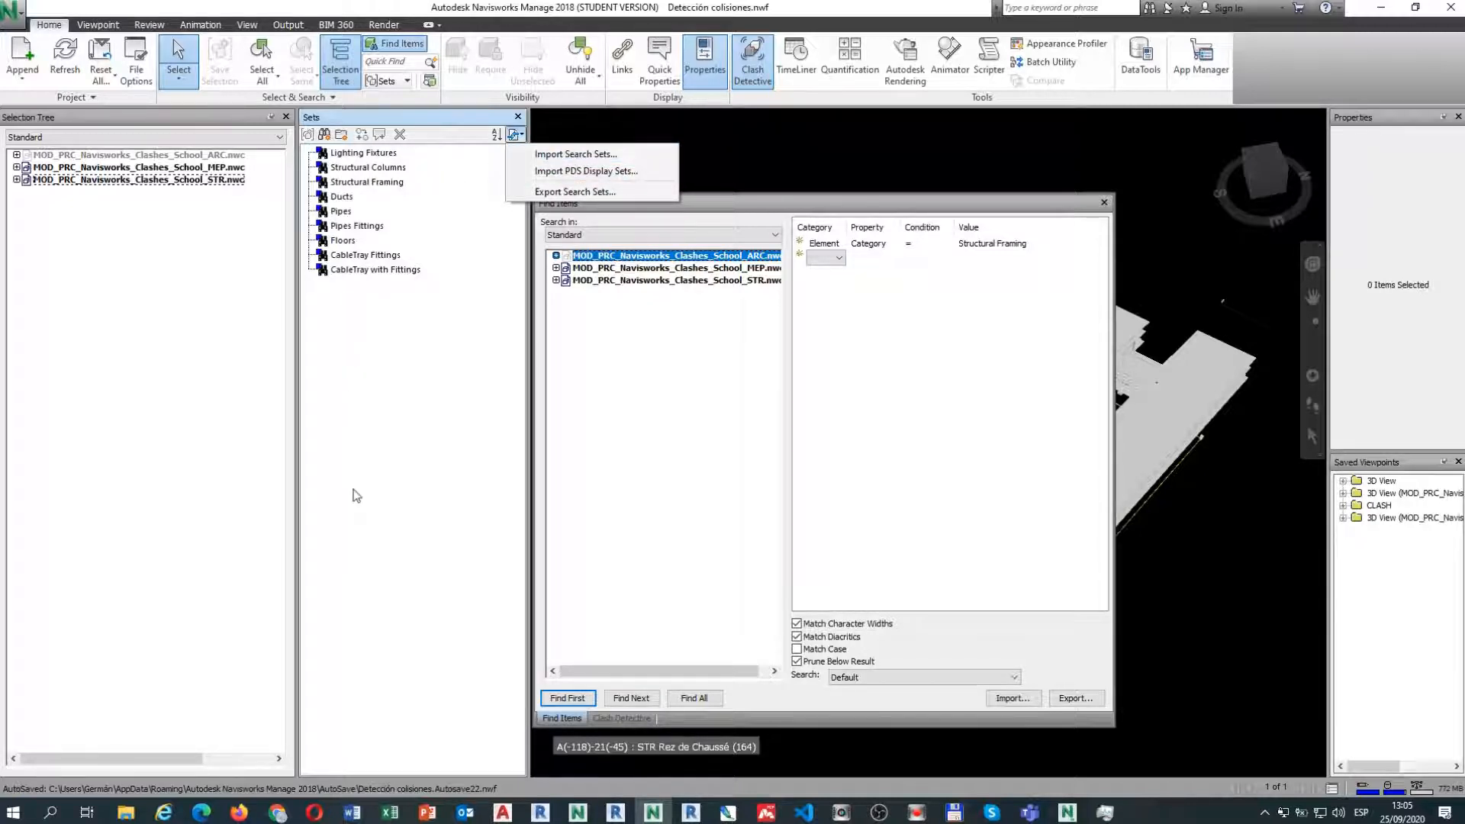
left_click(347, 350)
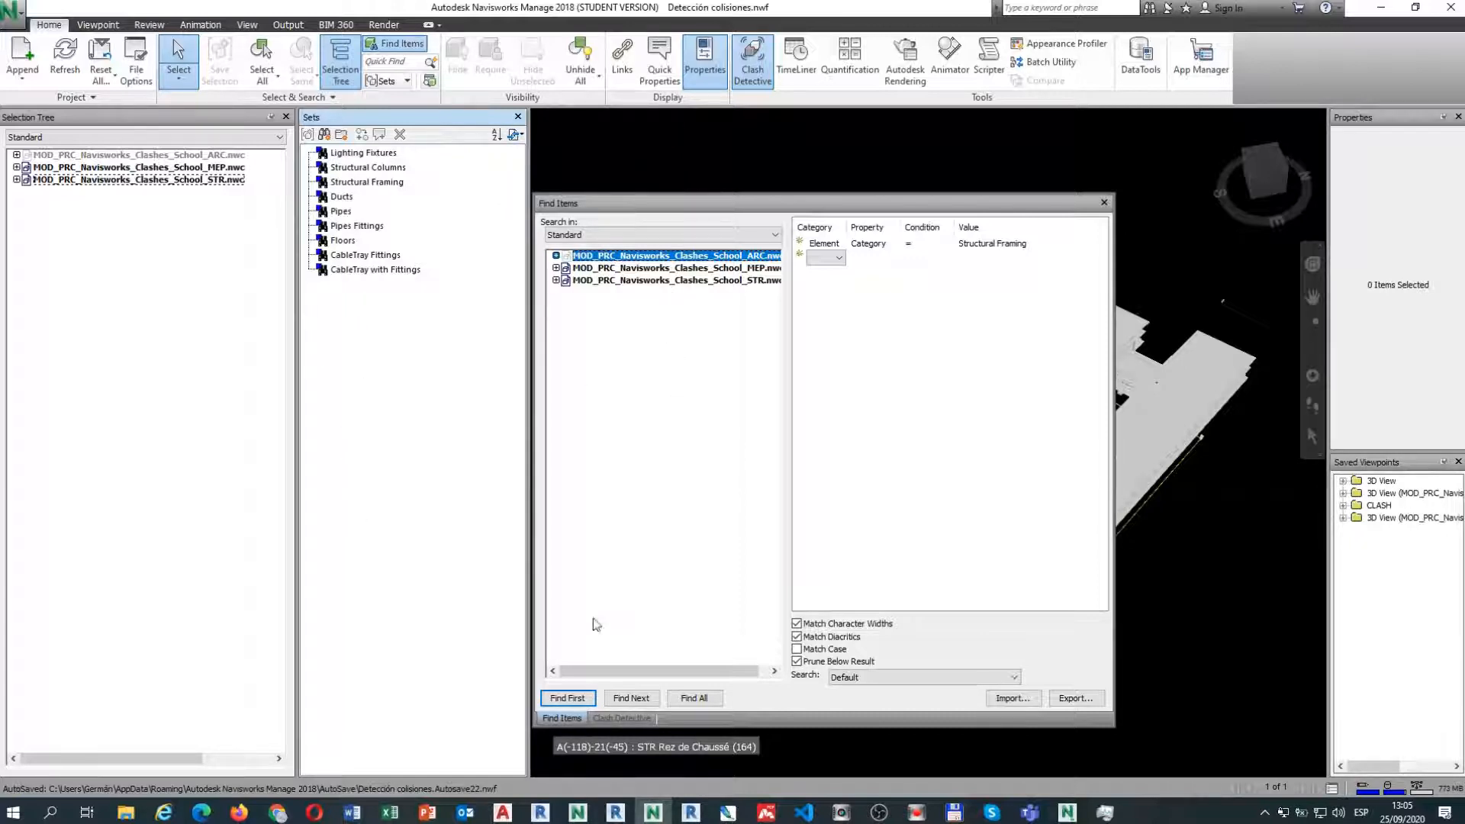
left_click(612, 722)
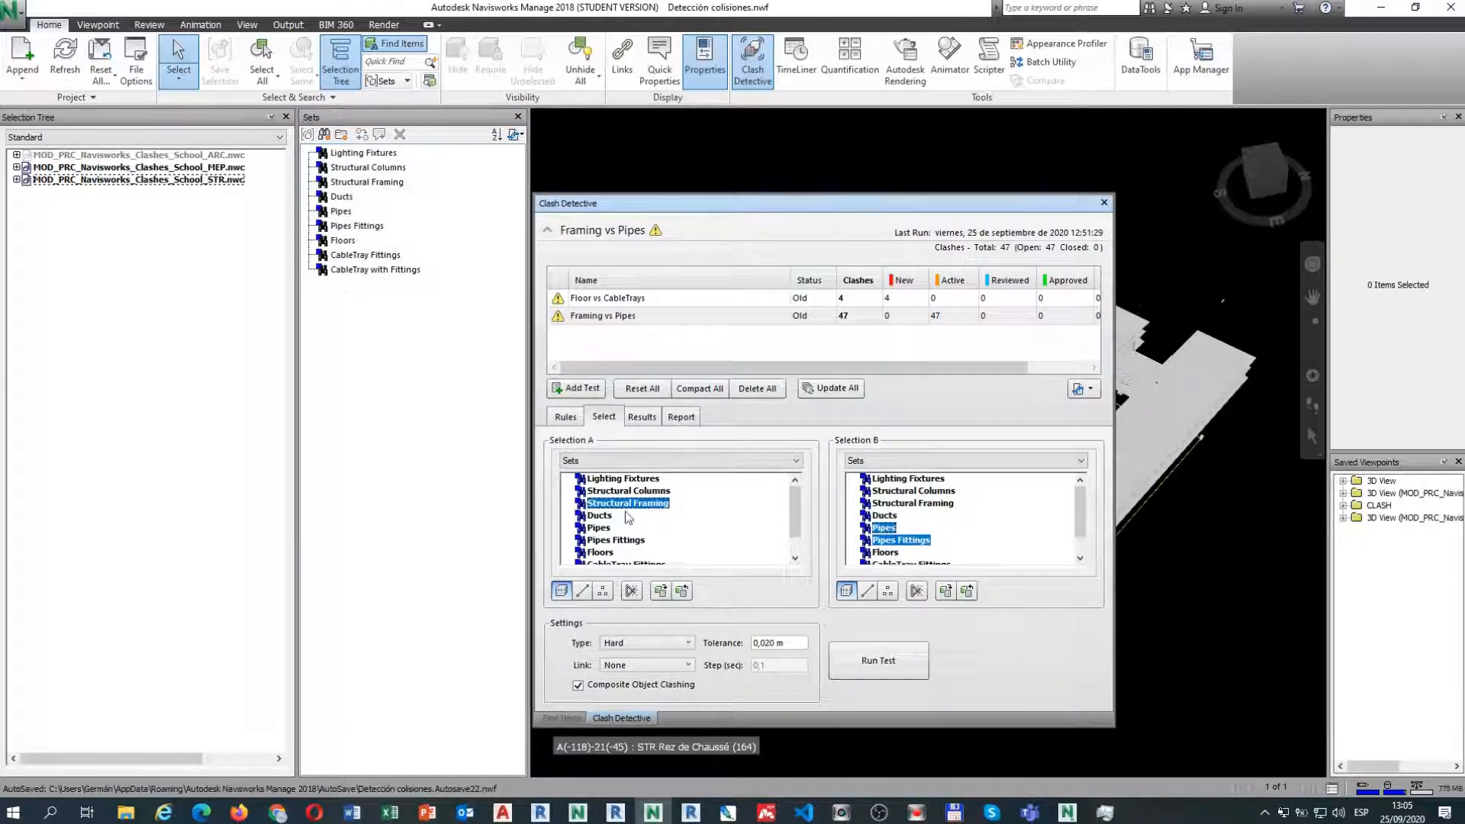
left_click(590, 464)
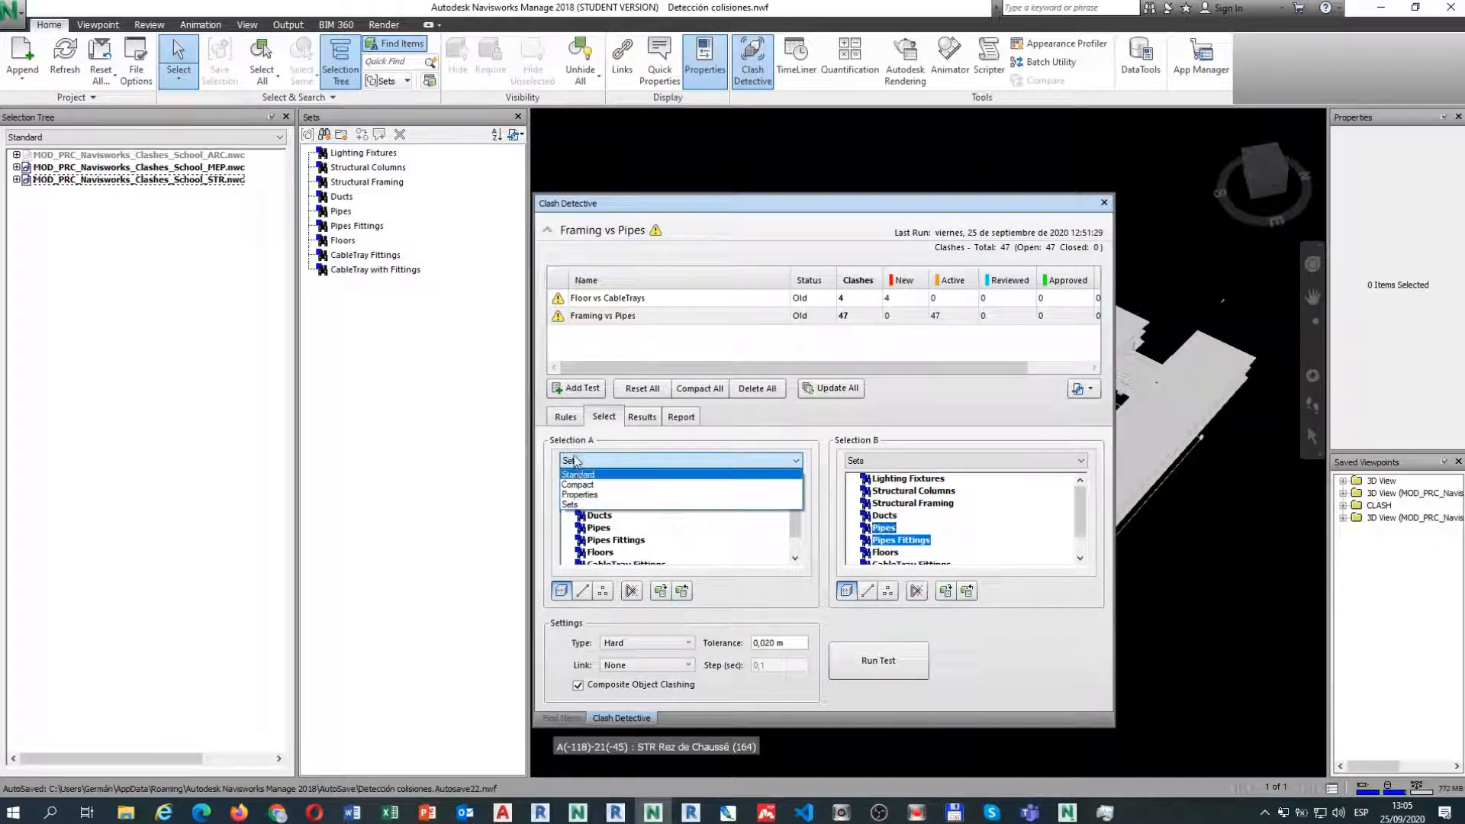
left_click(574, 505)
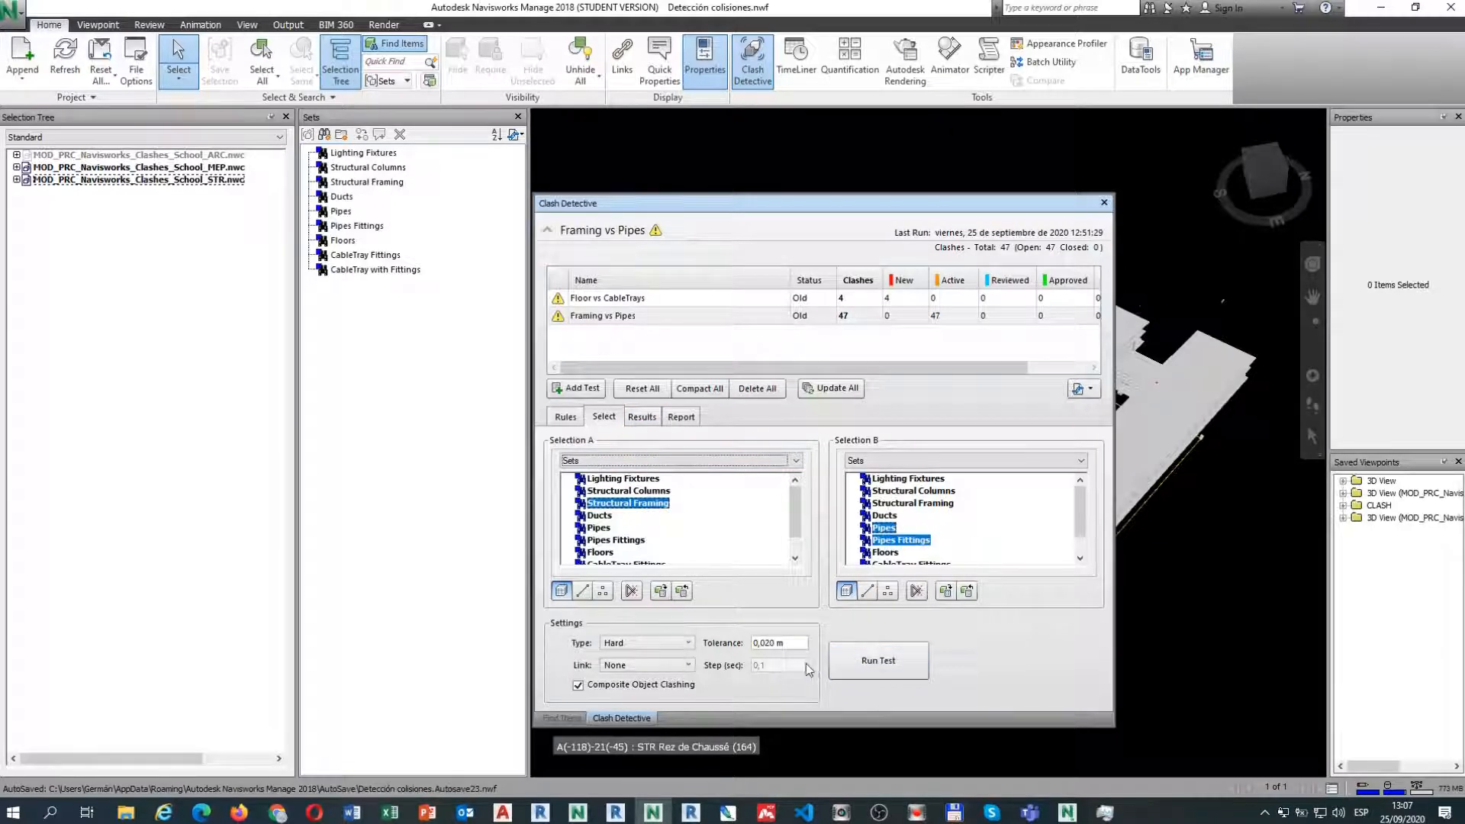
Rerun the Framing vs Pipes test, review its 47 results, and open the Report settings.
left_click(880, 661)
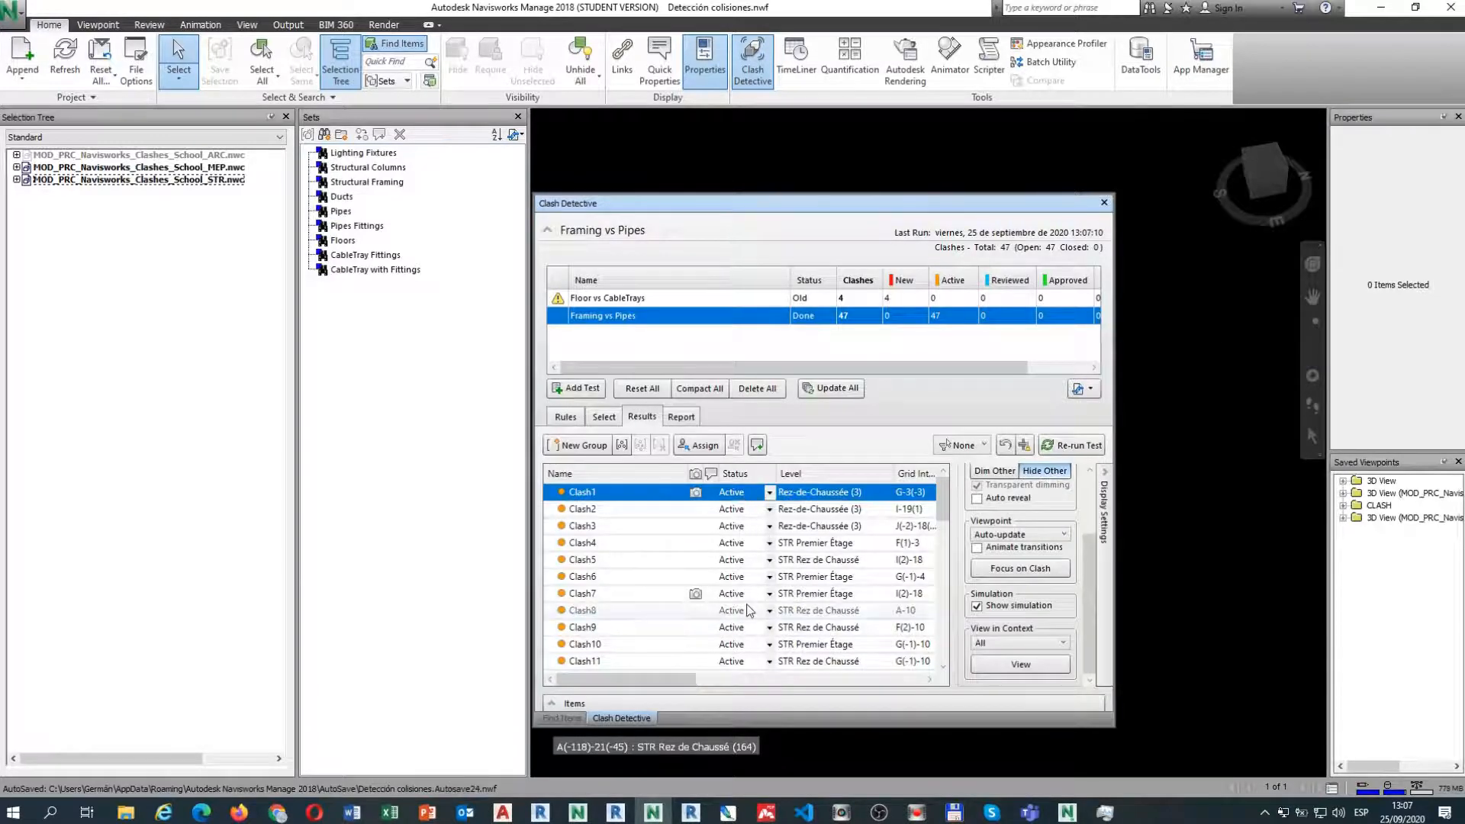
scroll(751, 572, "down", 12)
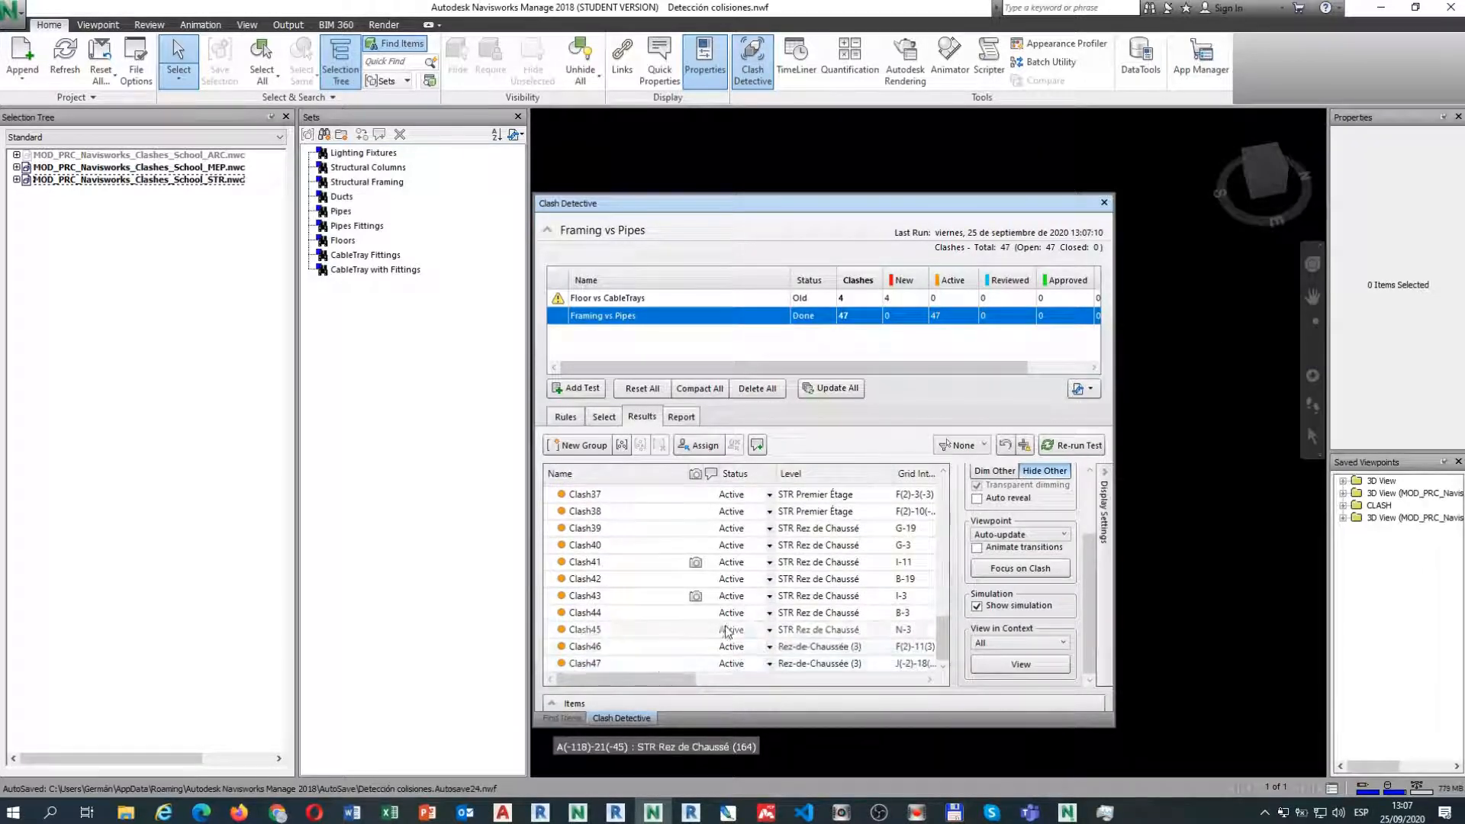
scroll(744, 614, "up", 12)
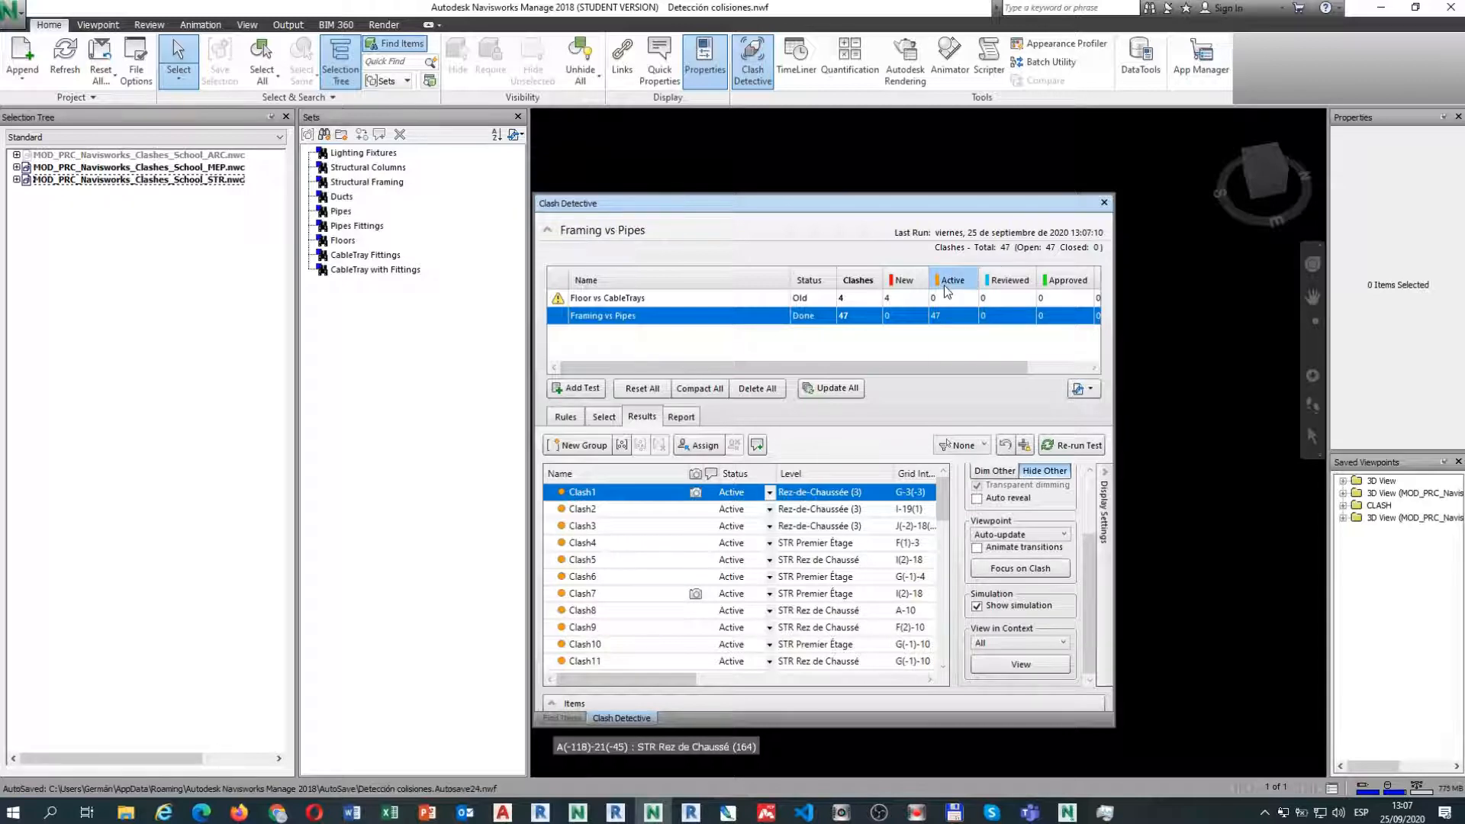
mouse_move(860, 367)
left_mouse_down()
mouse_move(919, 373)
mouse_move(838, 378)
left_mouse_up()
left_click(683, 418)
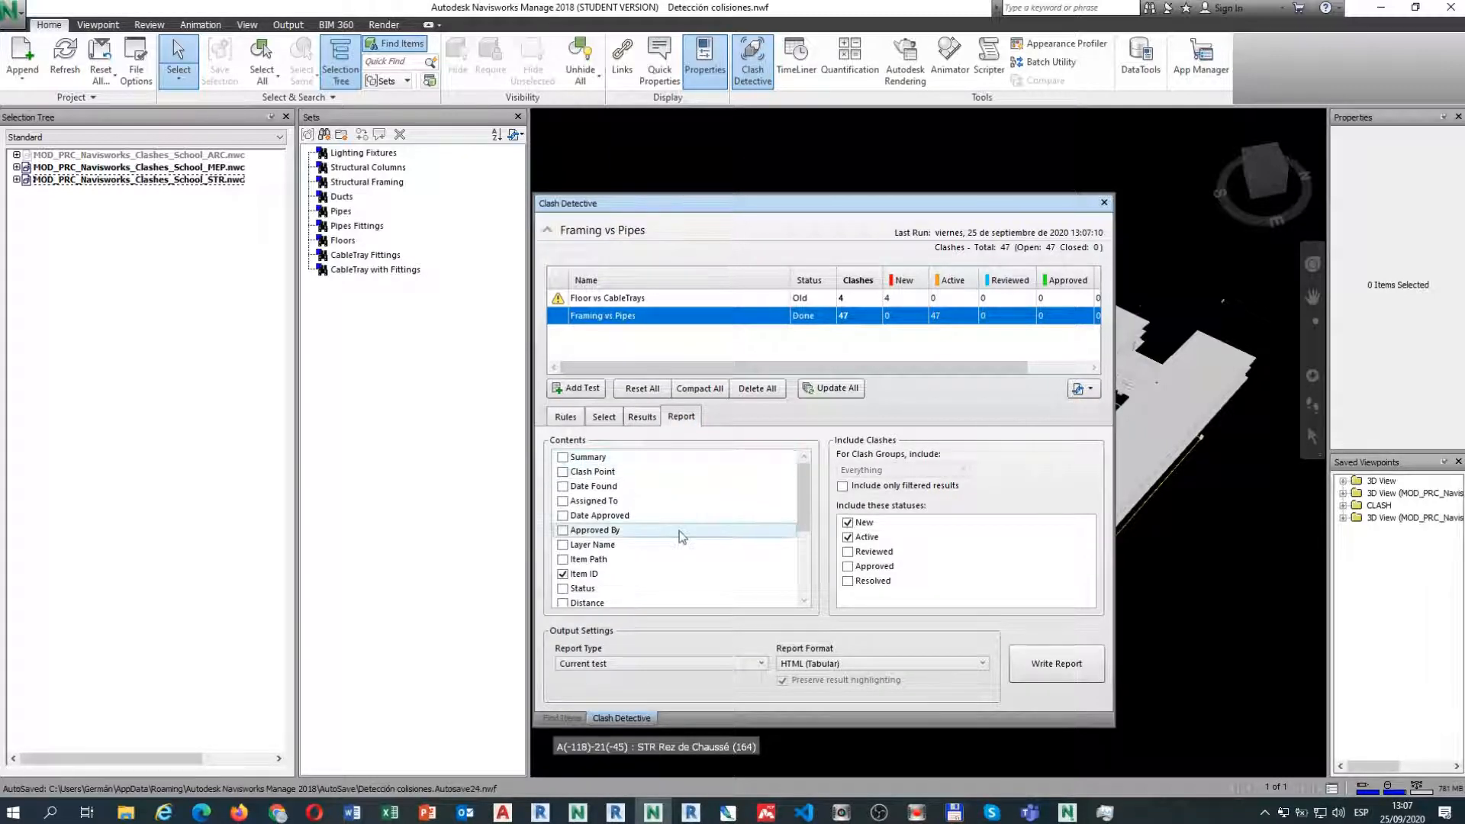
scroll(657, 571, "down", 1)
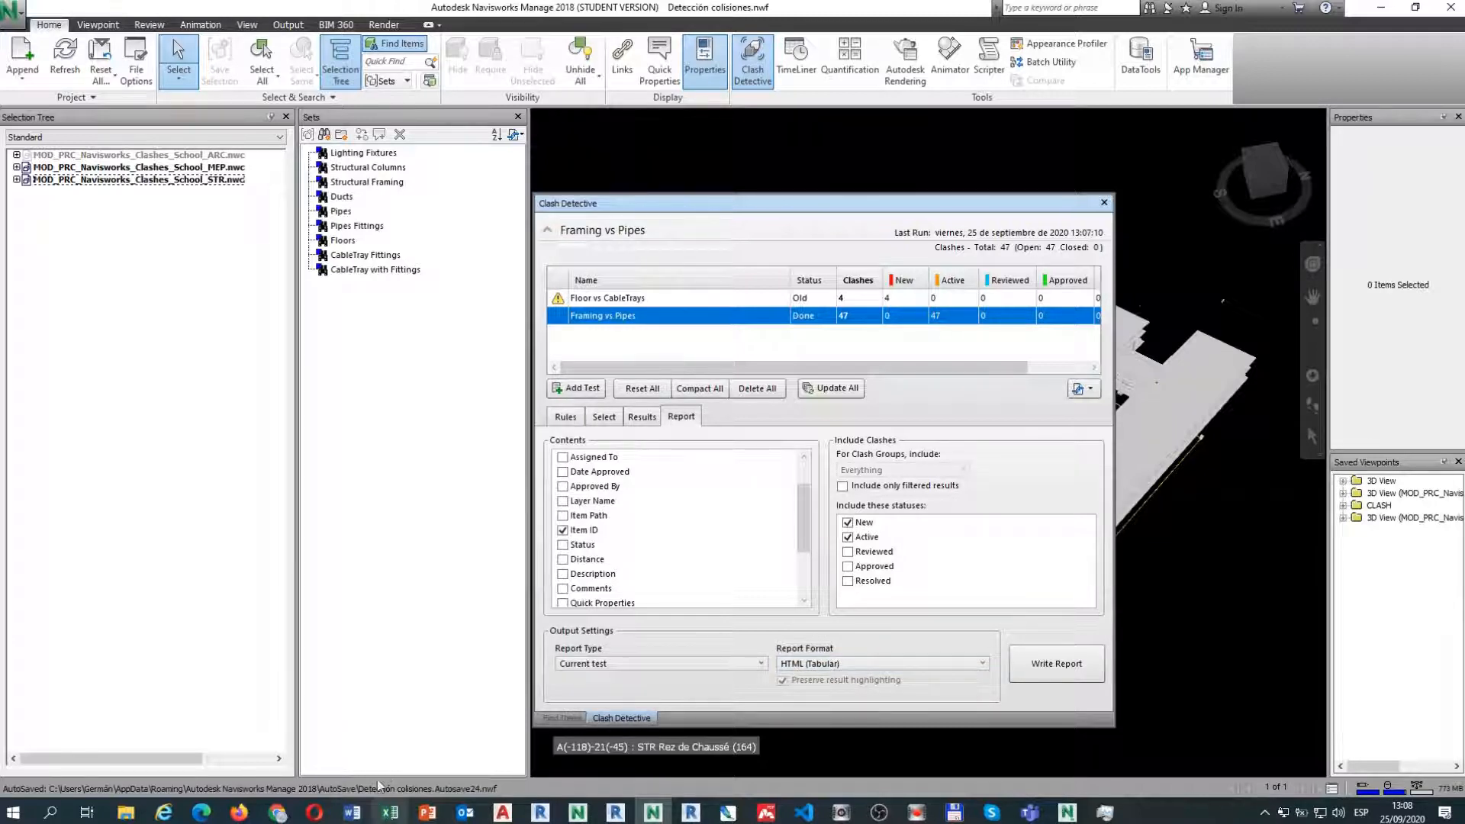
mouse_move(277, 815)
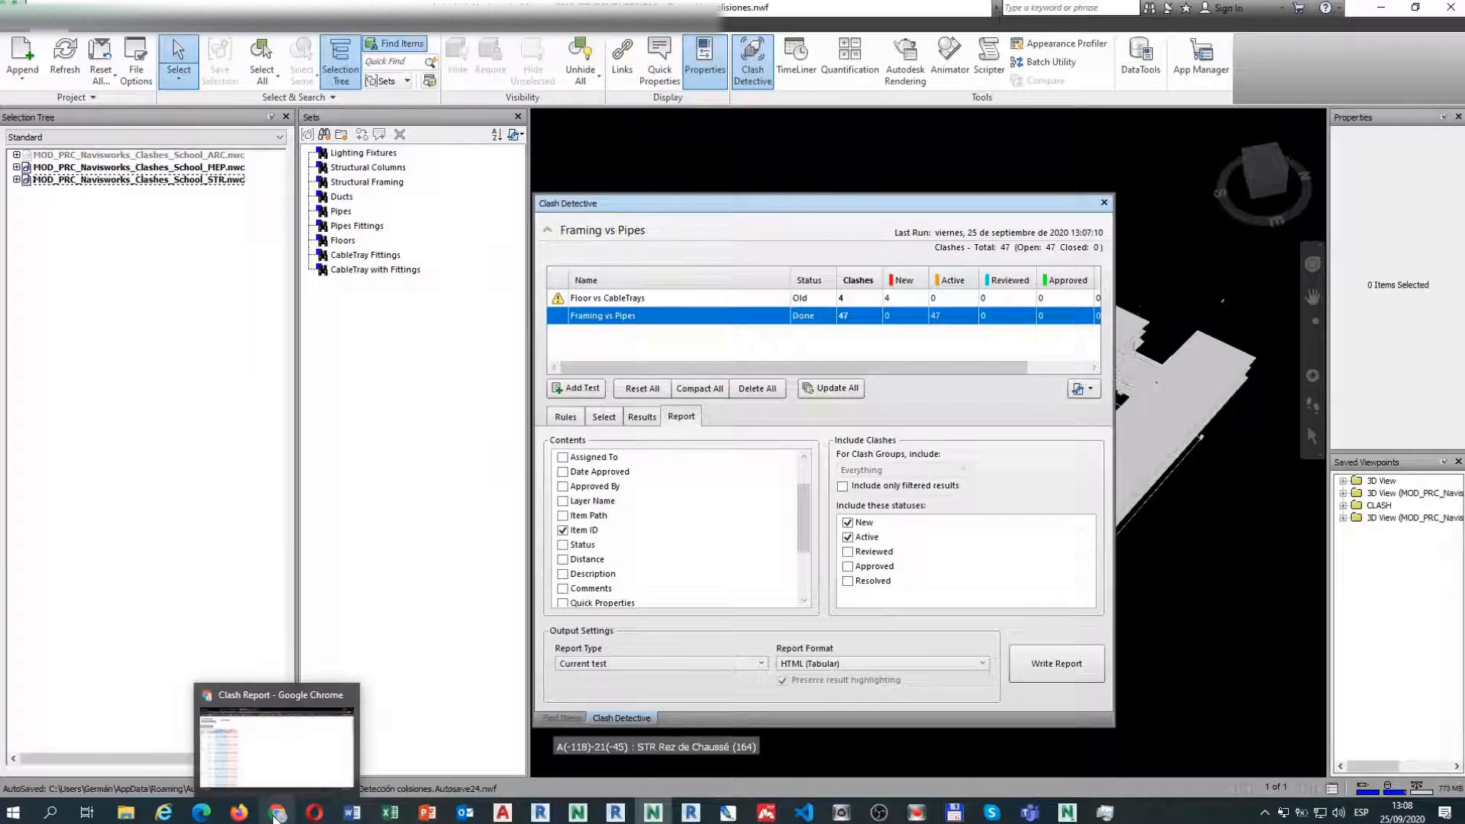
View the clash report in Chrome, then bring the Clashing_ArchivoVolcadoIDElementos.xlsx workbook to the front.
left_click(268, 767)
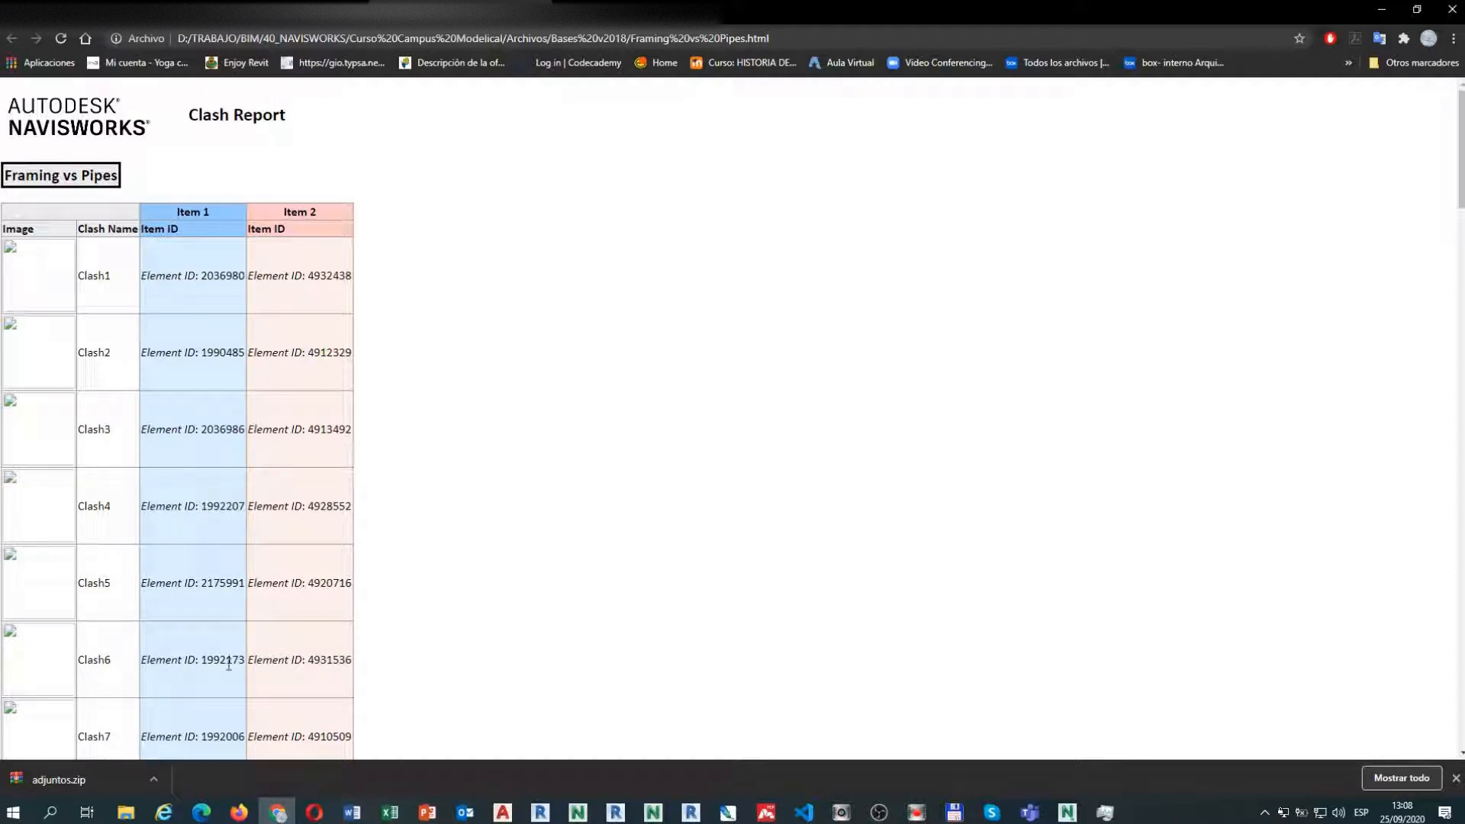
mouse_move(389, 817)
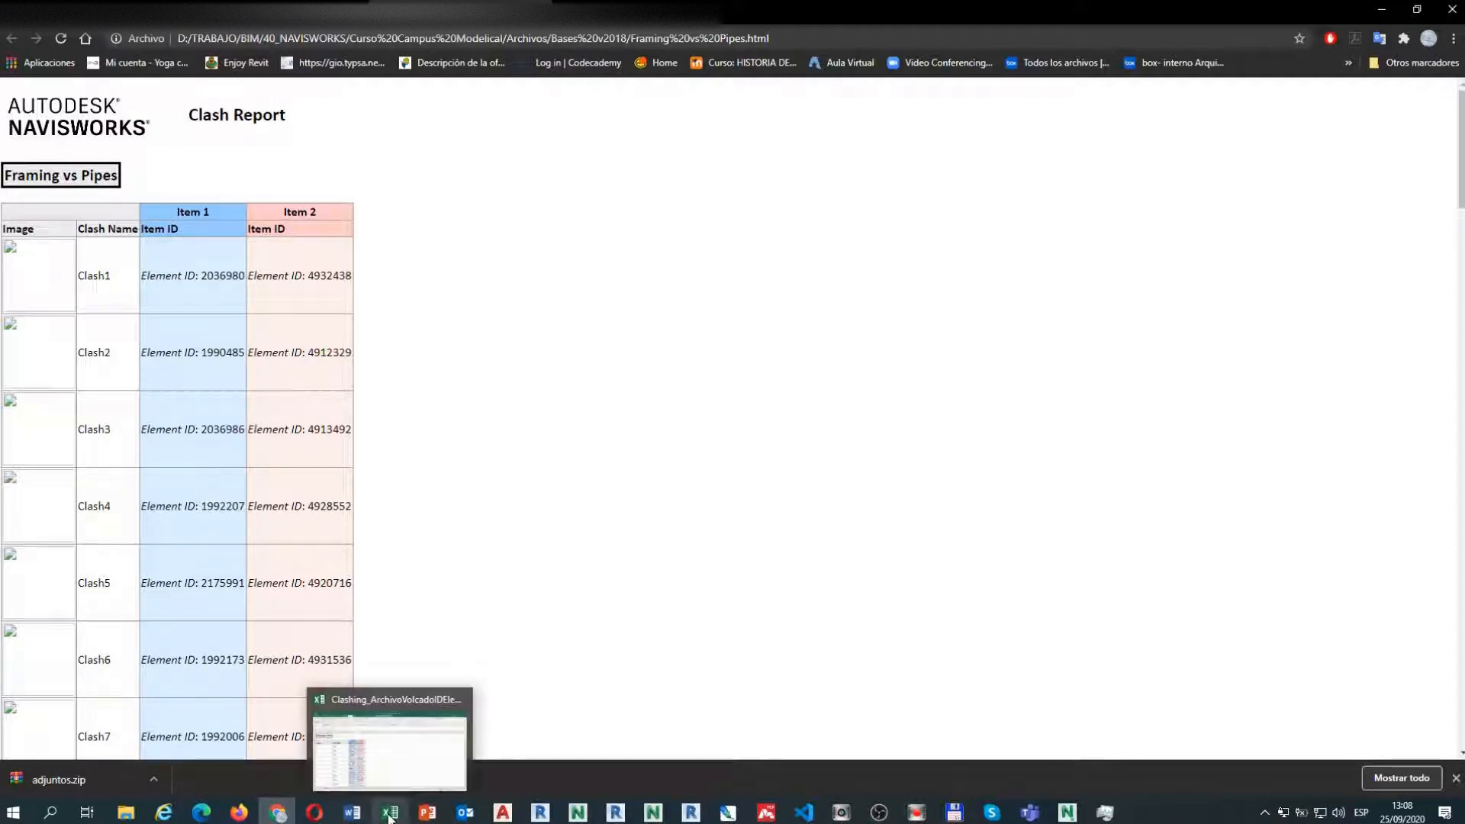
left_click(390, 815)
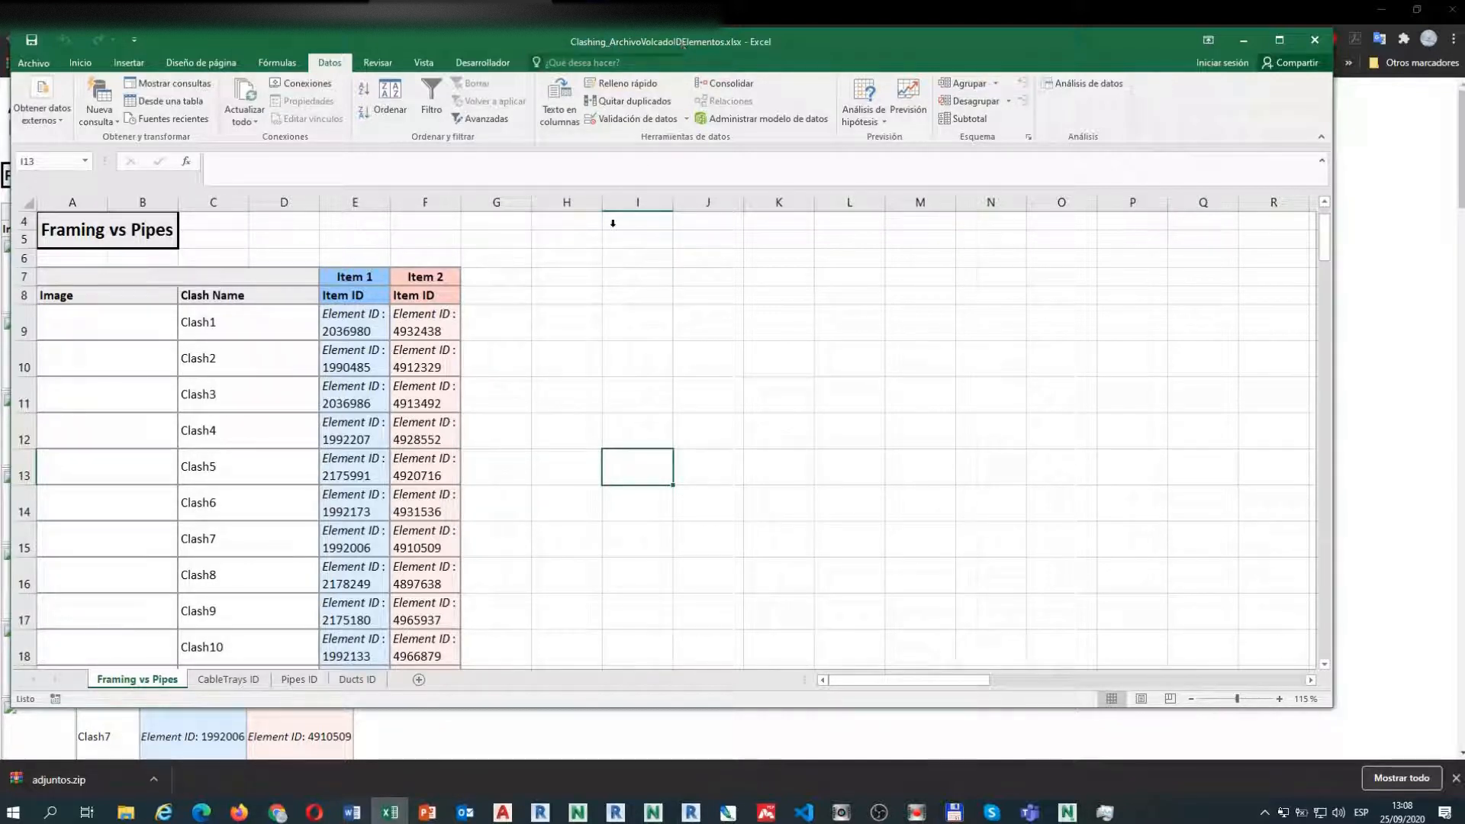
left_click(437, 322)
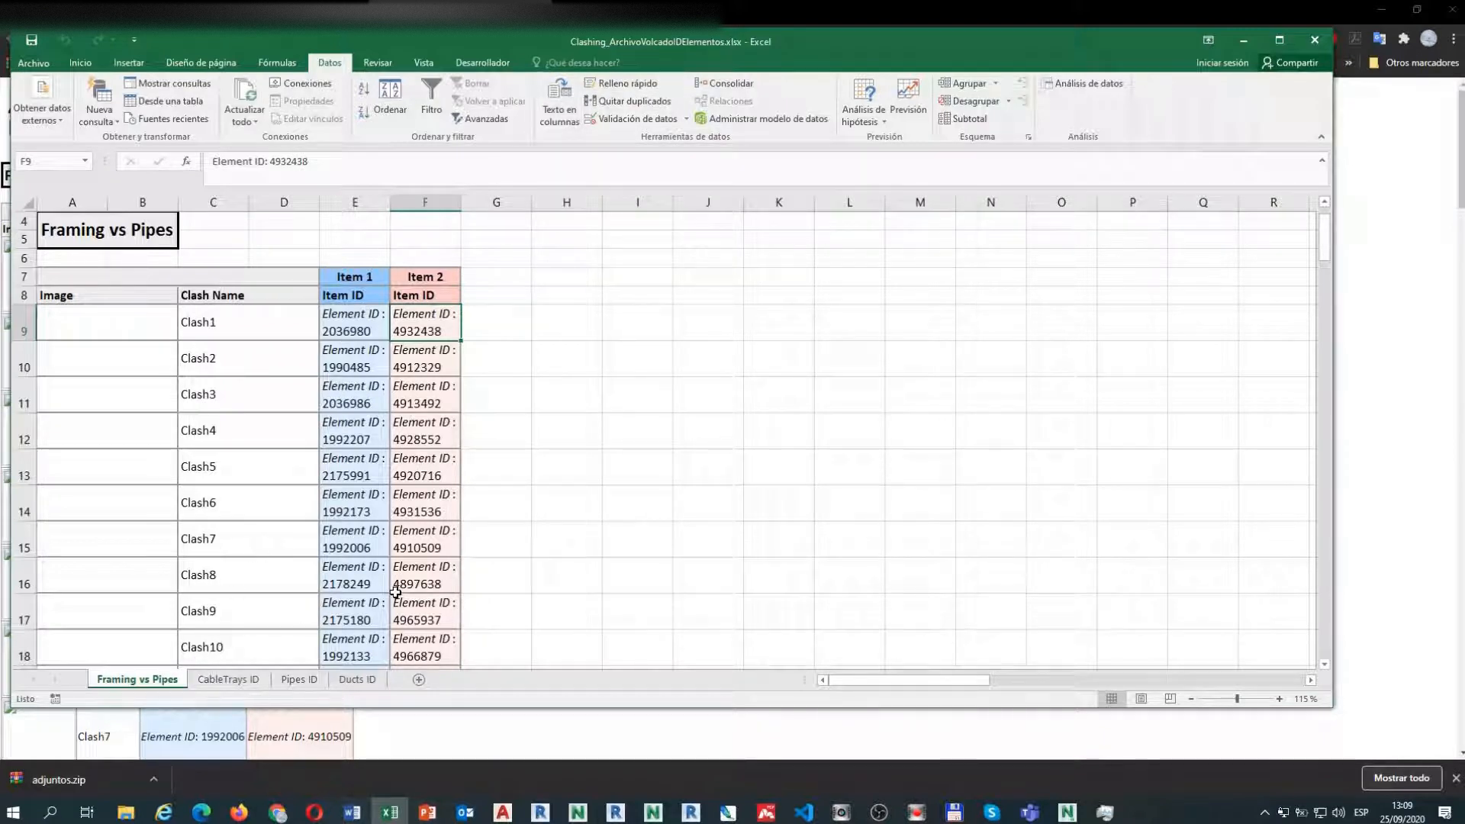
Scroll through the 47 element IDs on the Pipes ID sheet, then minimize Excel and Chrome.
left_click(299, 680)
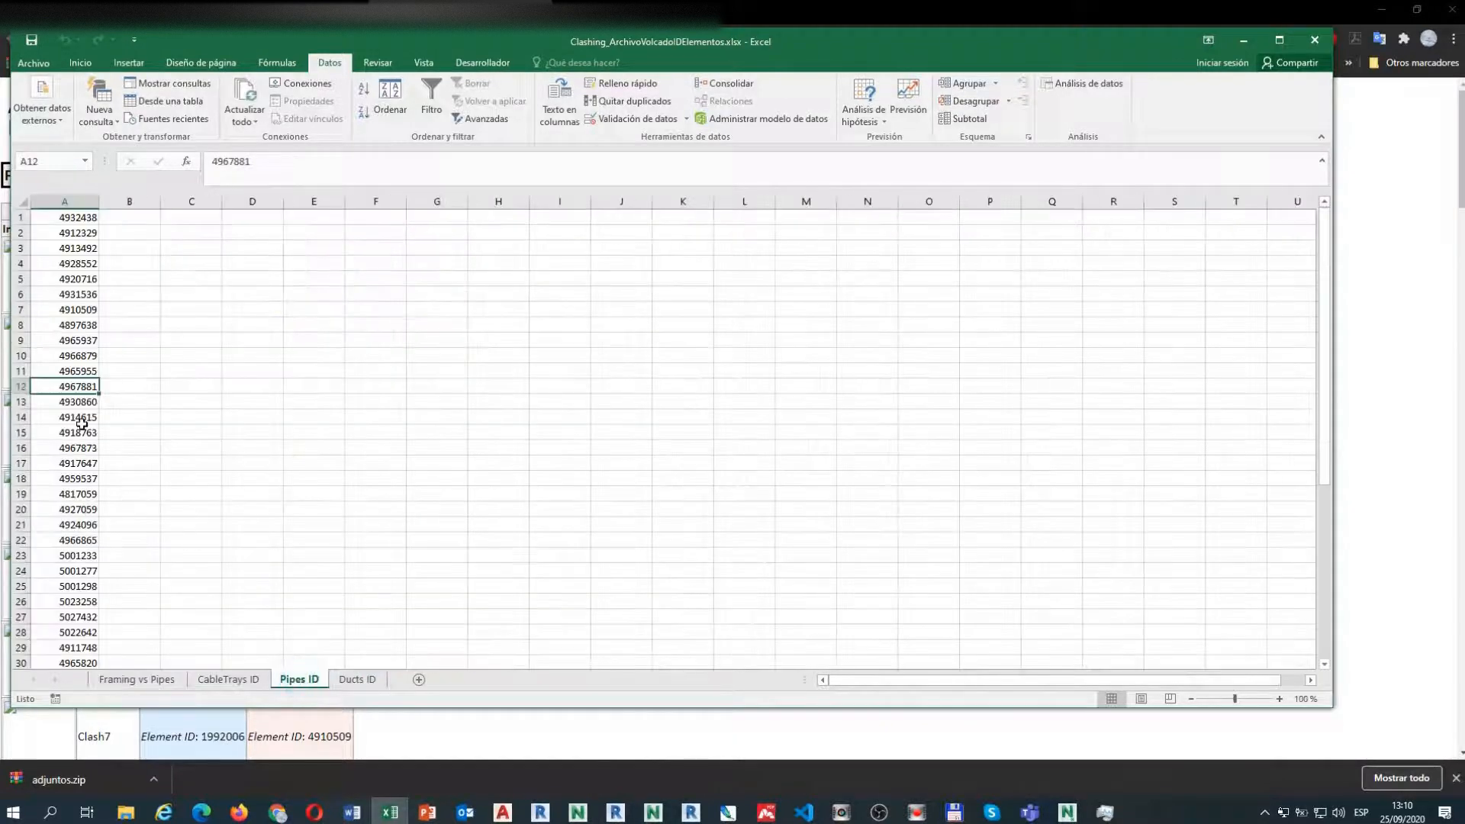
scroll(80, 427, "down", 8)
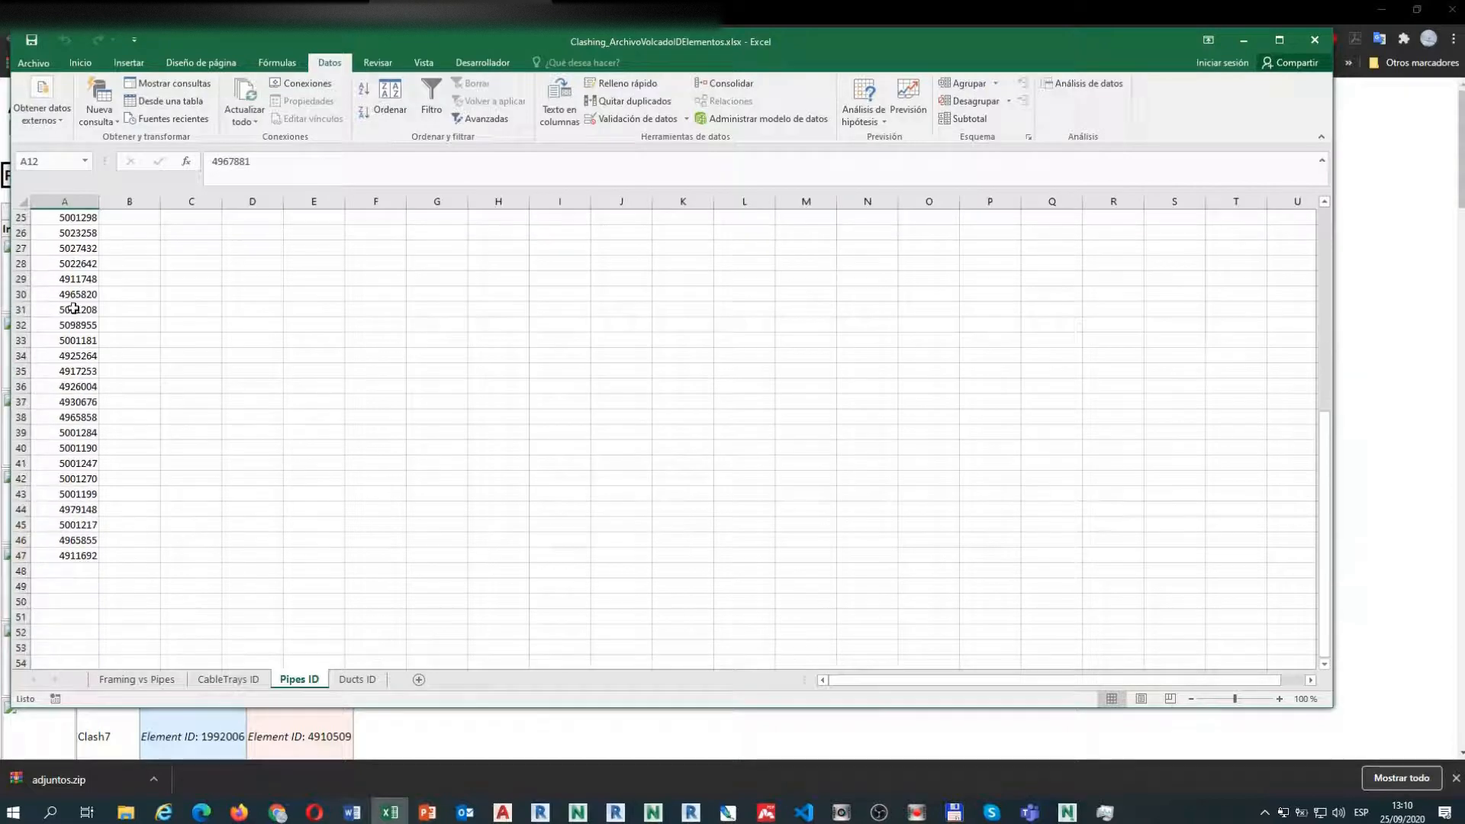
scroll(66, 554, "up", 8)
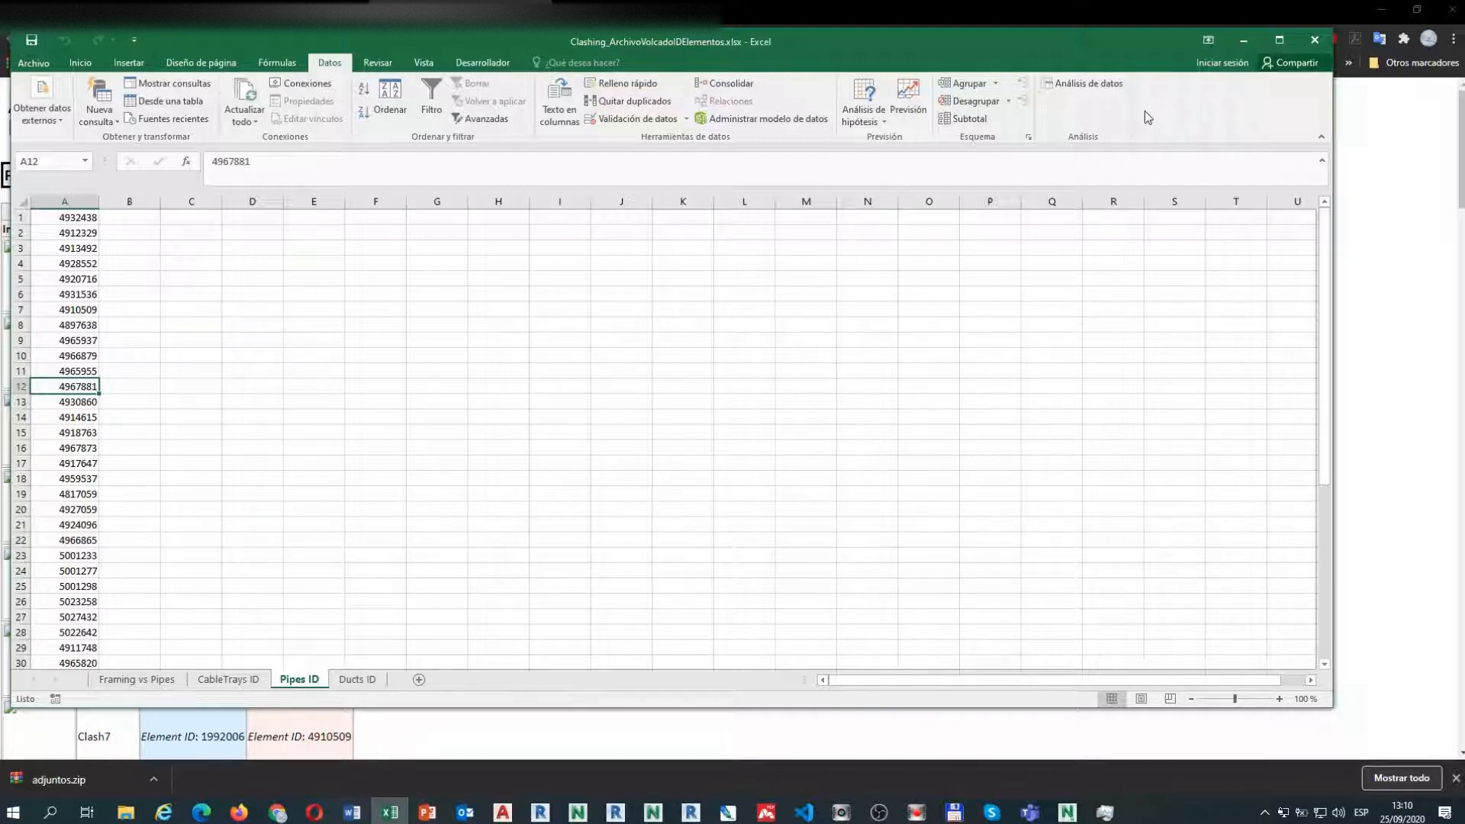
left_click(1241, 39)
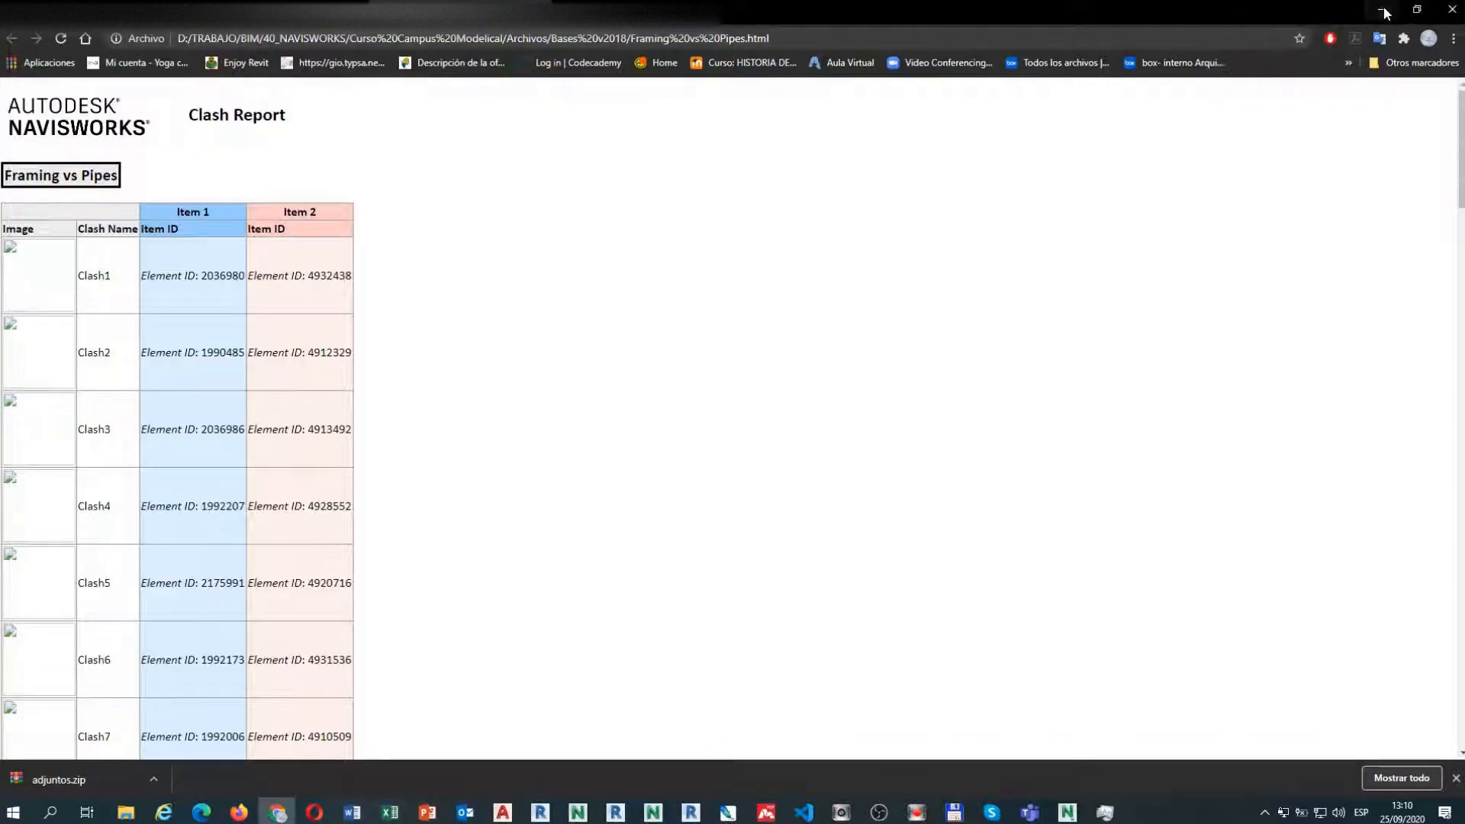
left_click(1383, 9)
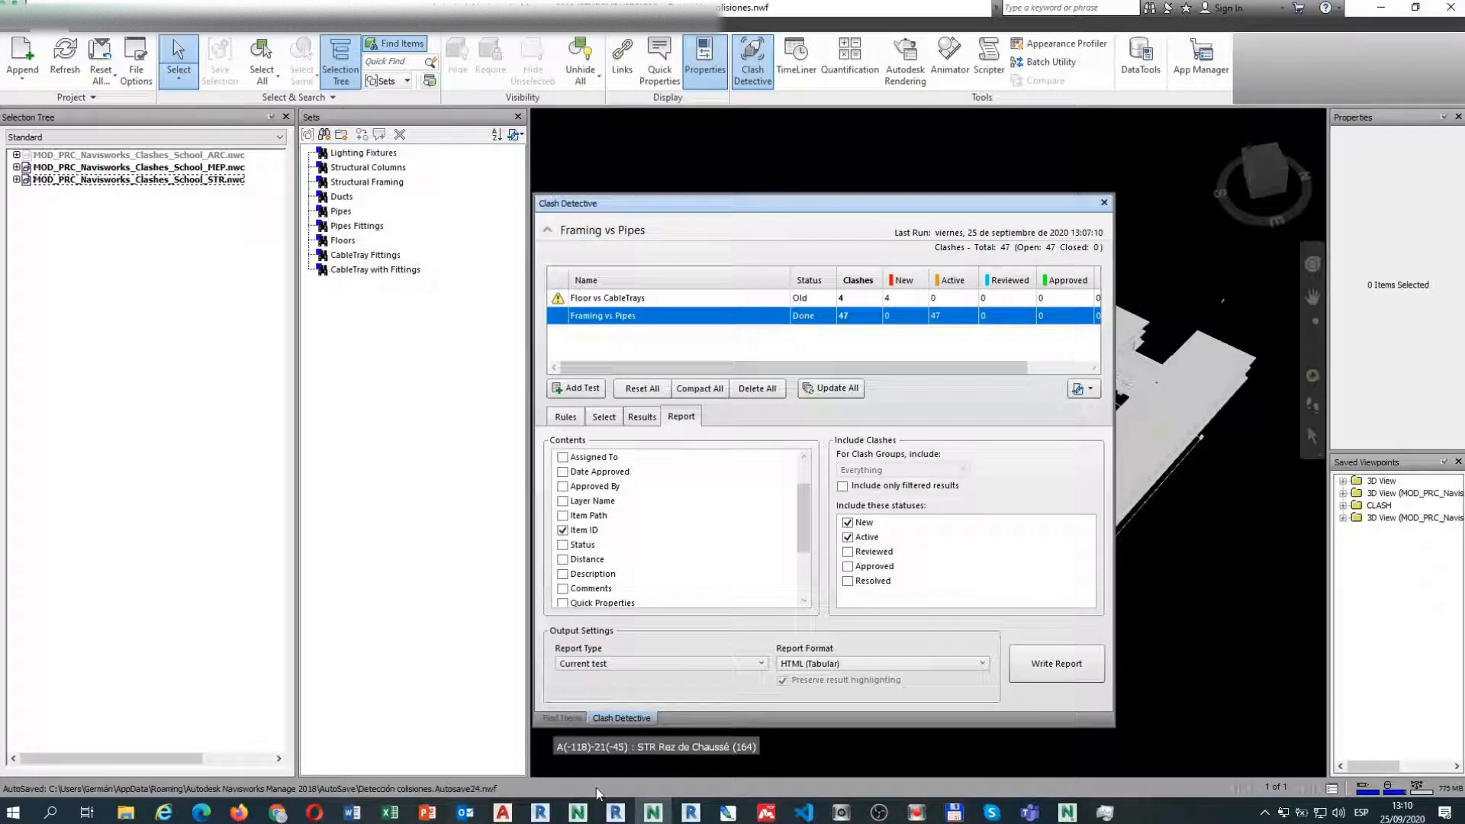
Bring the Revit MEP clash model forward with the Dynamo graph window placed over it.
mouse_move(618, 815)
left_click(543, 744)
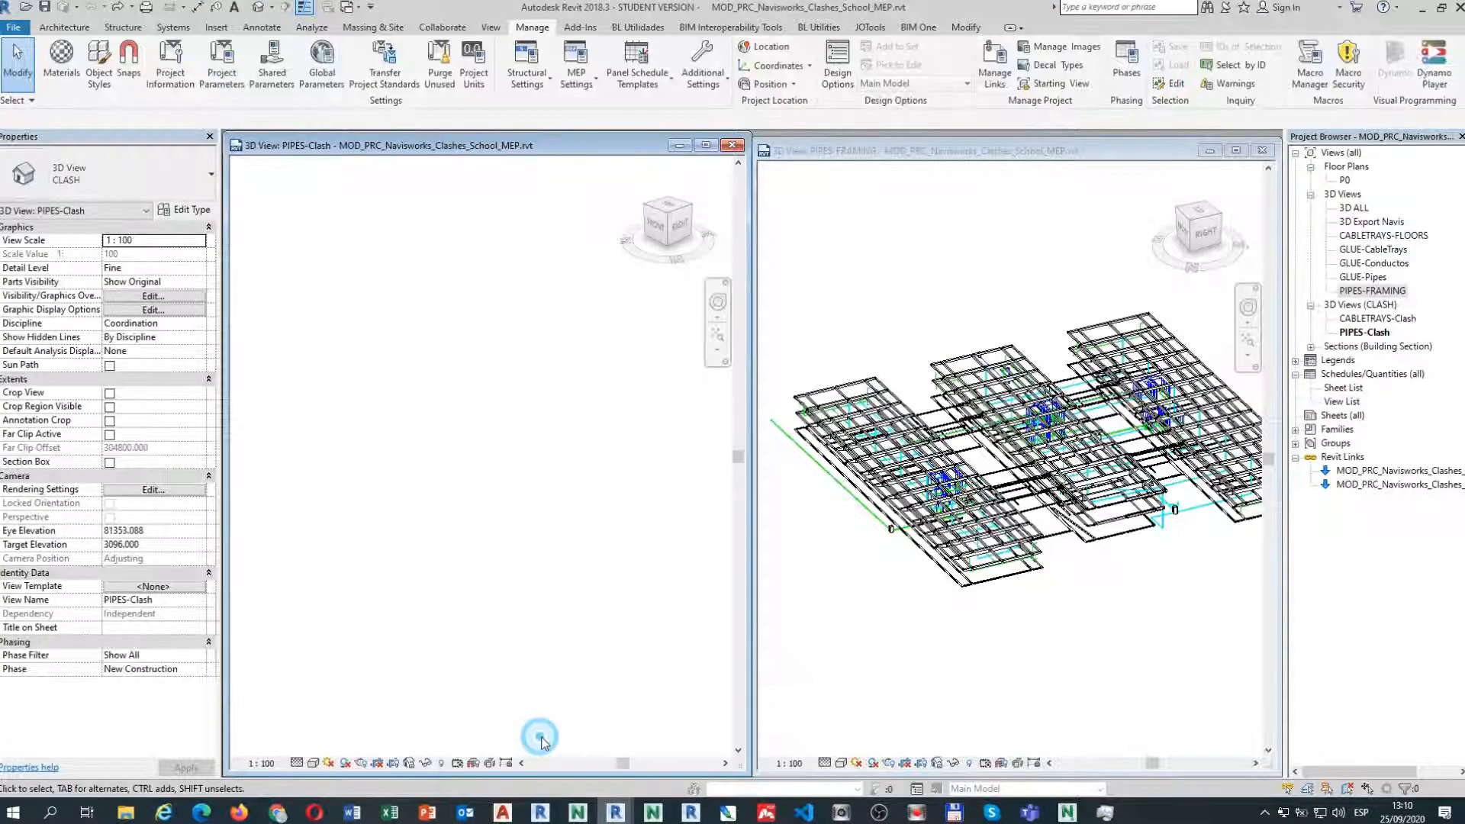
left_click_drag(0, 374, 914, 321)
Zoom around the Dynamo graph and center the Excel-reading nodes.
scroll(828, 613, "down", 3)
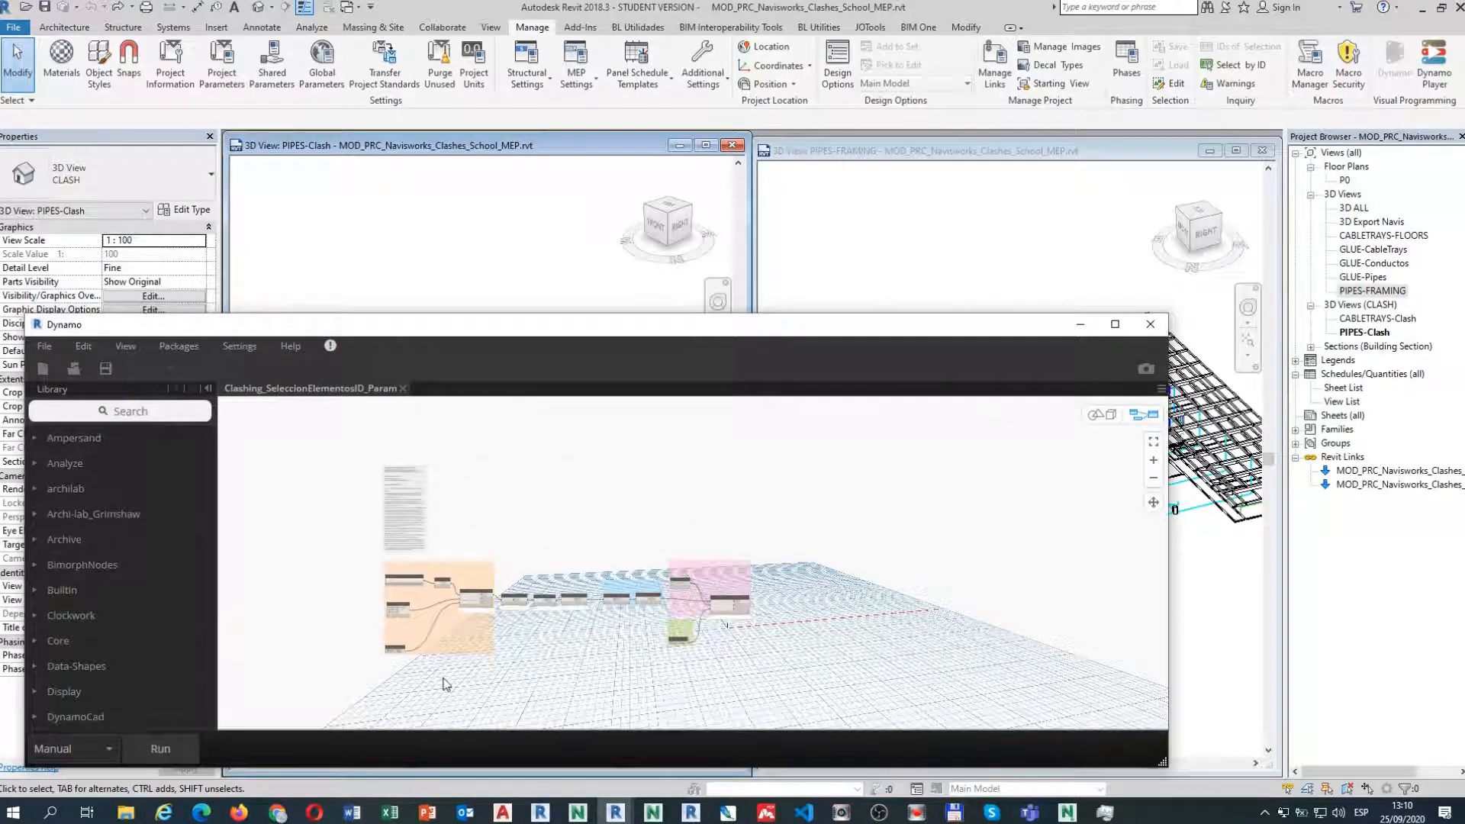
scroll(463, 664, "up", 3)
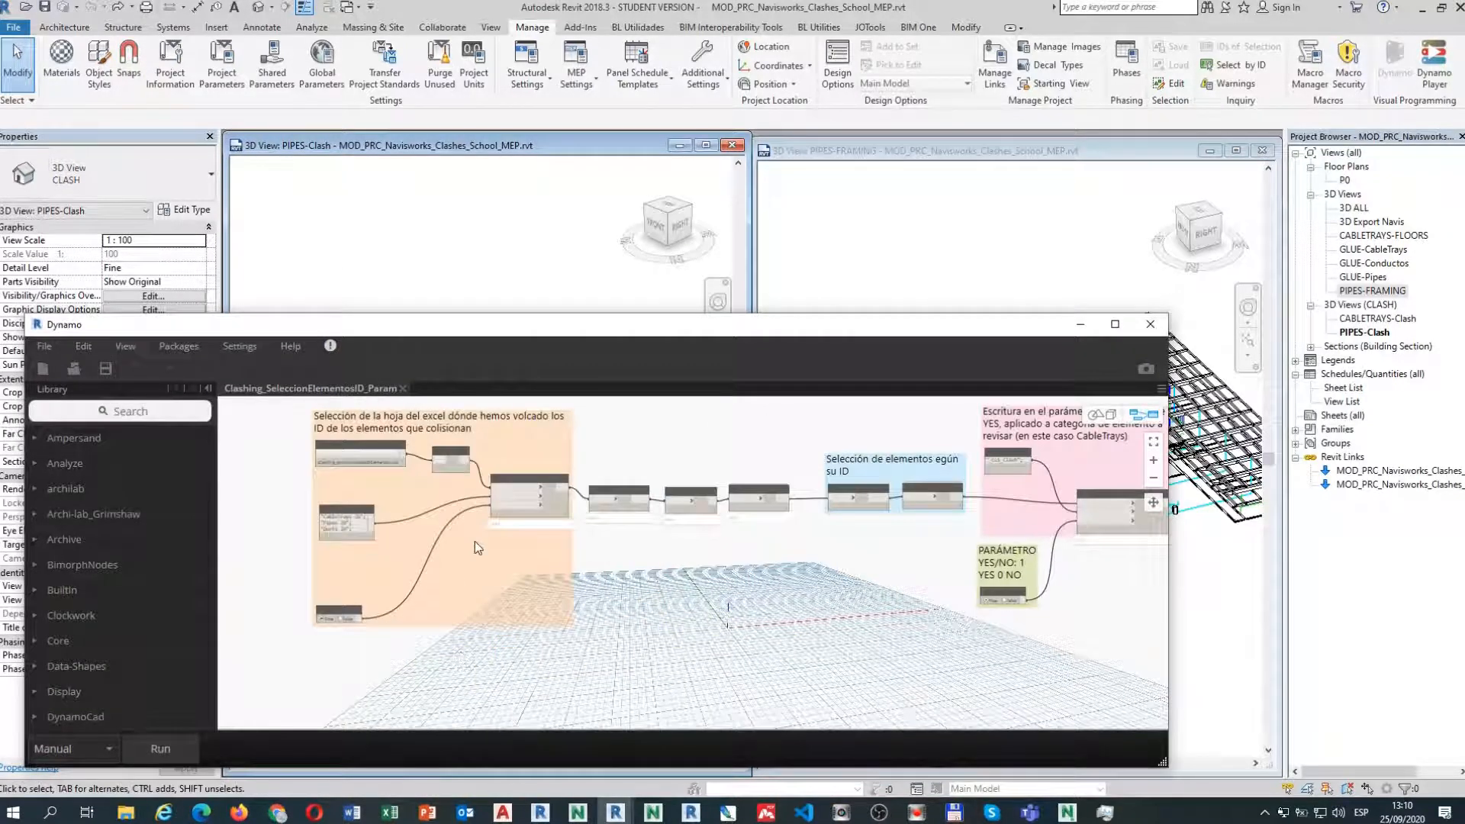
scroll(493, 624, "up", 4)
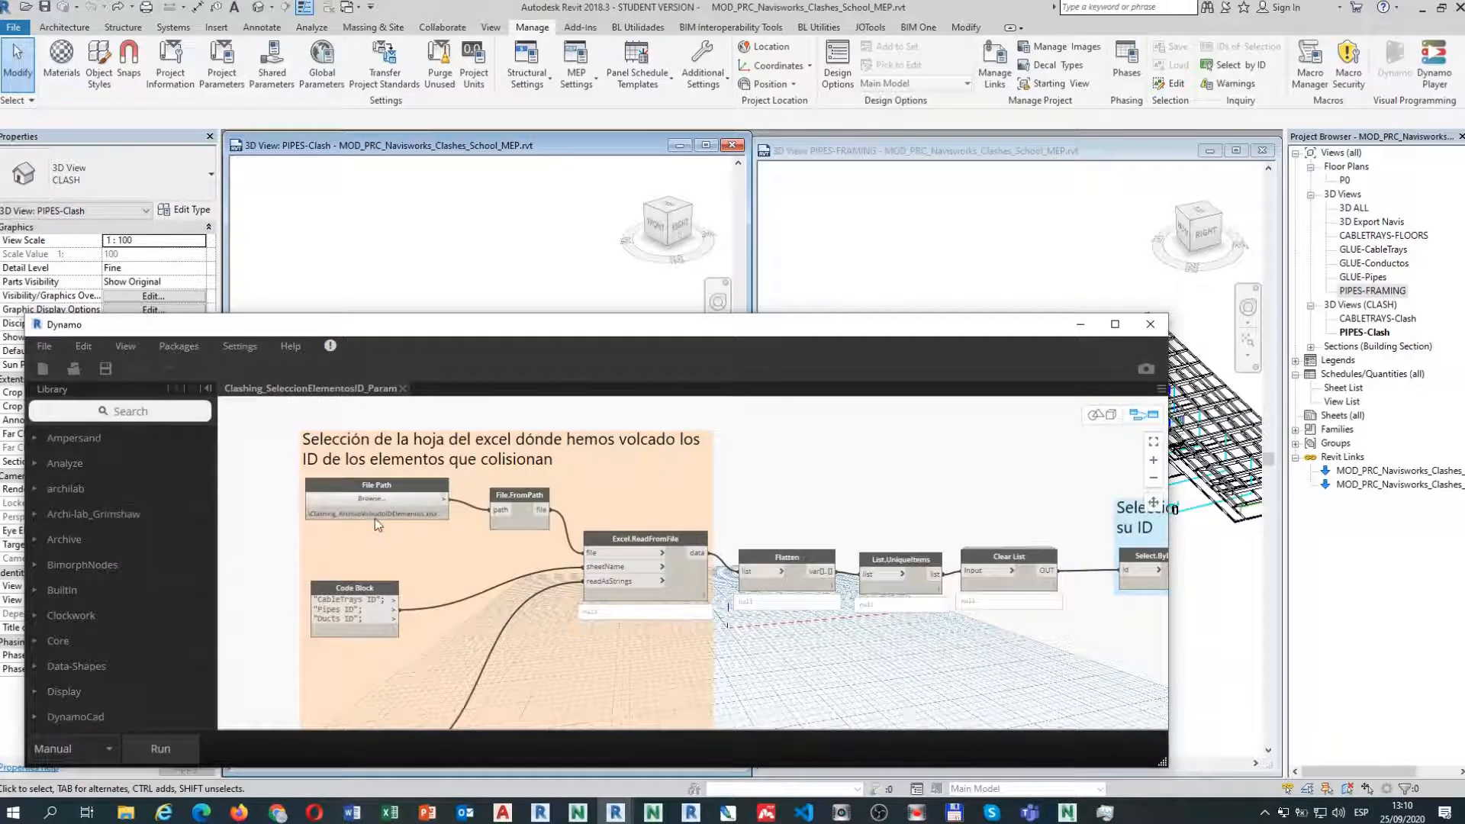
scroll(374, 519, "up", 3)
scroll(398, 515, "down", 3)
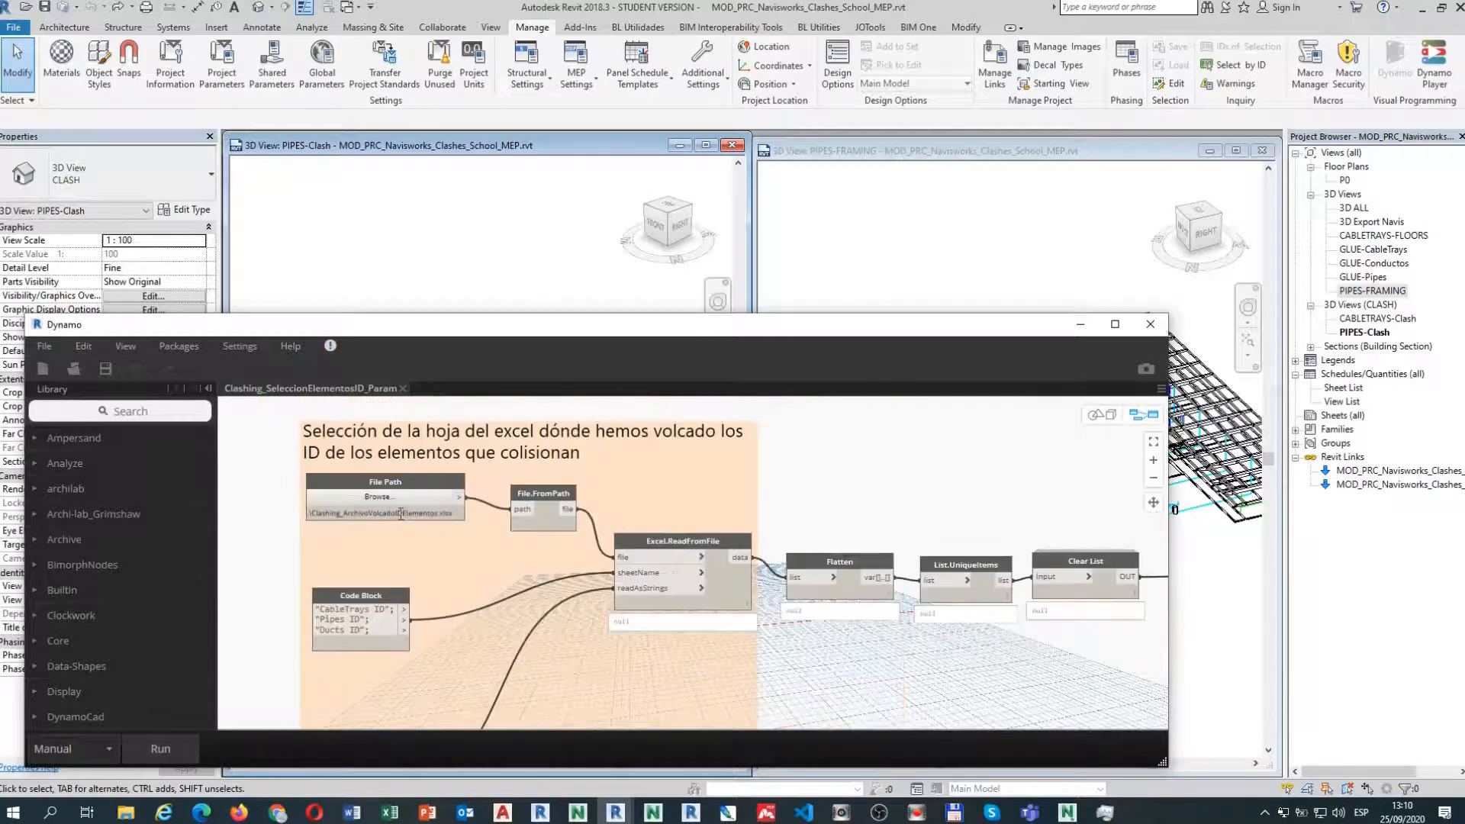
scroll(599, 633, "up", 1)
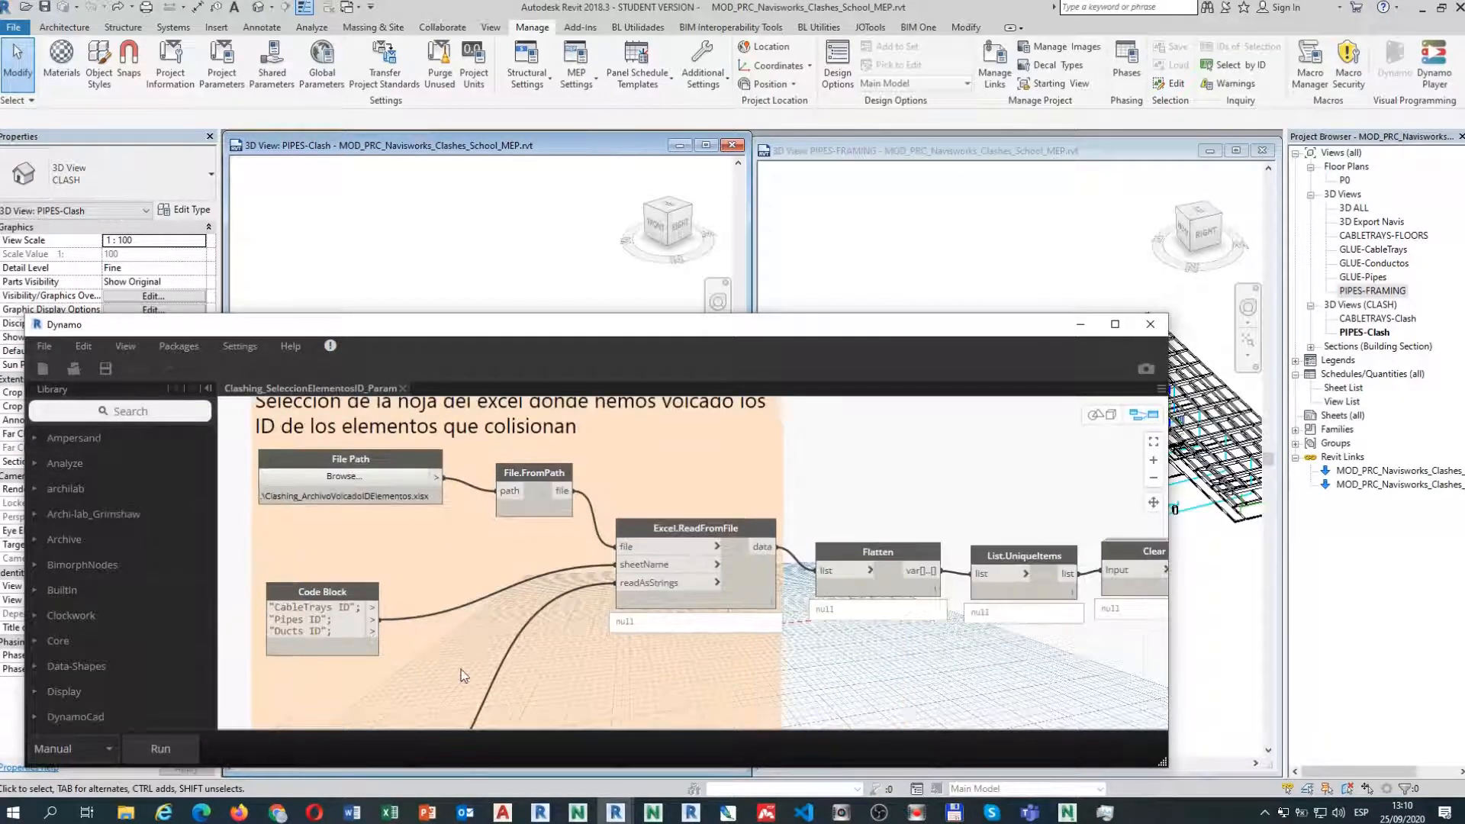
middle_click_drag(471, 664, 507, 642)
Pan through the Select.ByElementId and Element.SetParameterByName nodes, then move Dynamo aside to uncover Revit.
mouse_move(355, 610)
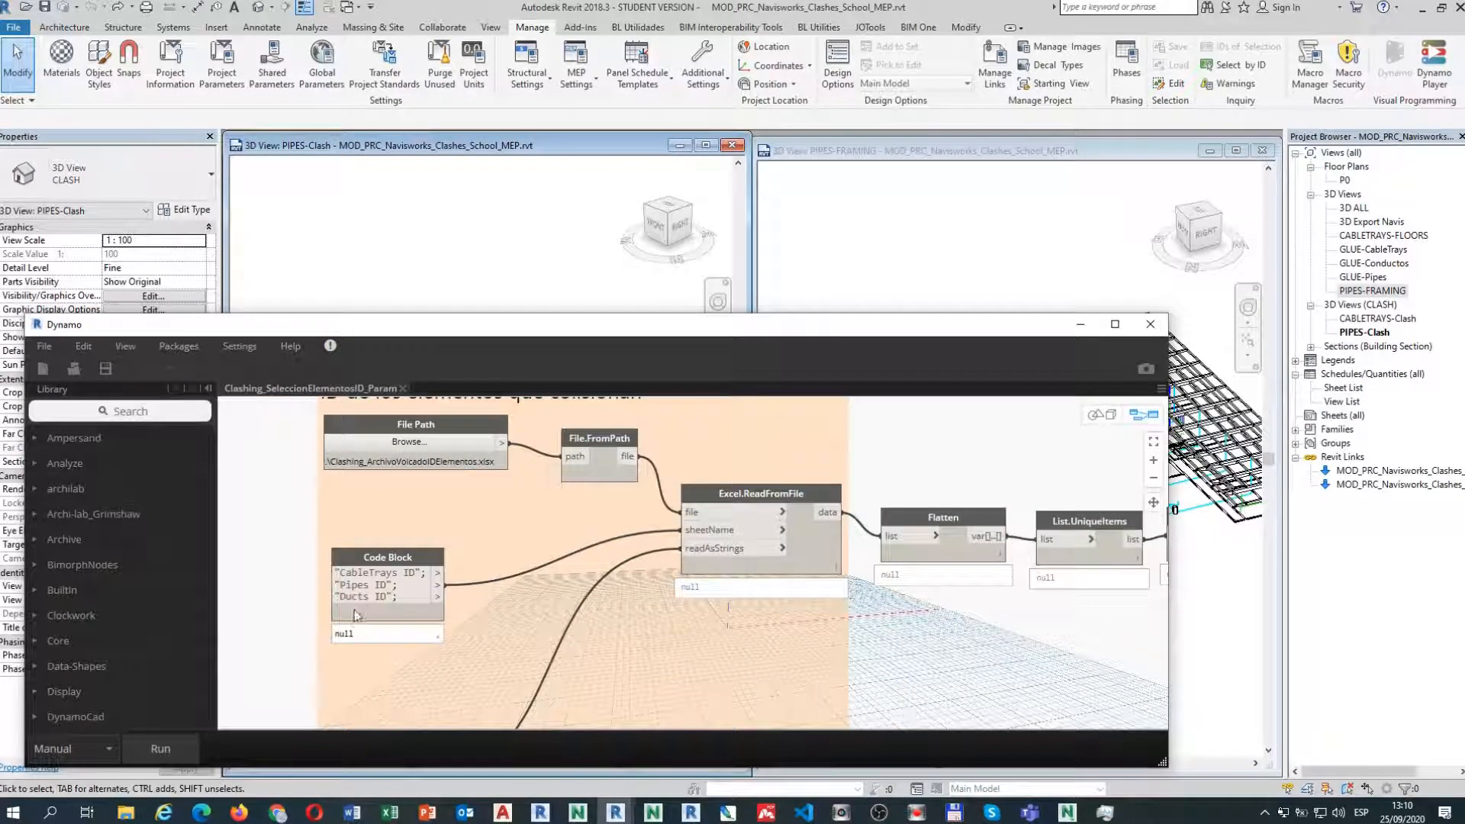
middle_click_drag(695, 603, 337, 608)
scroll(403, 622, "down", 3)
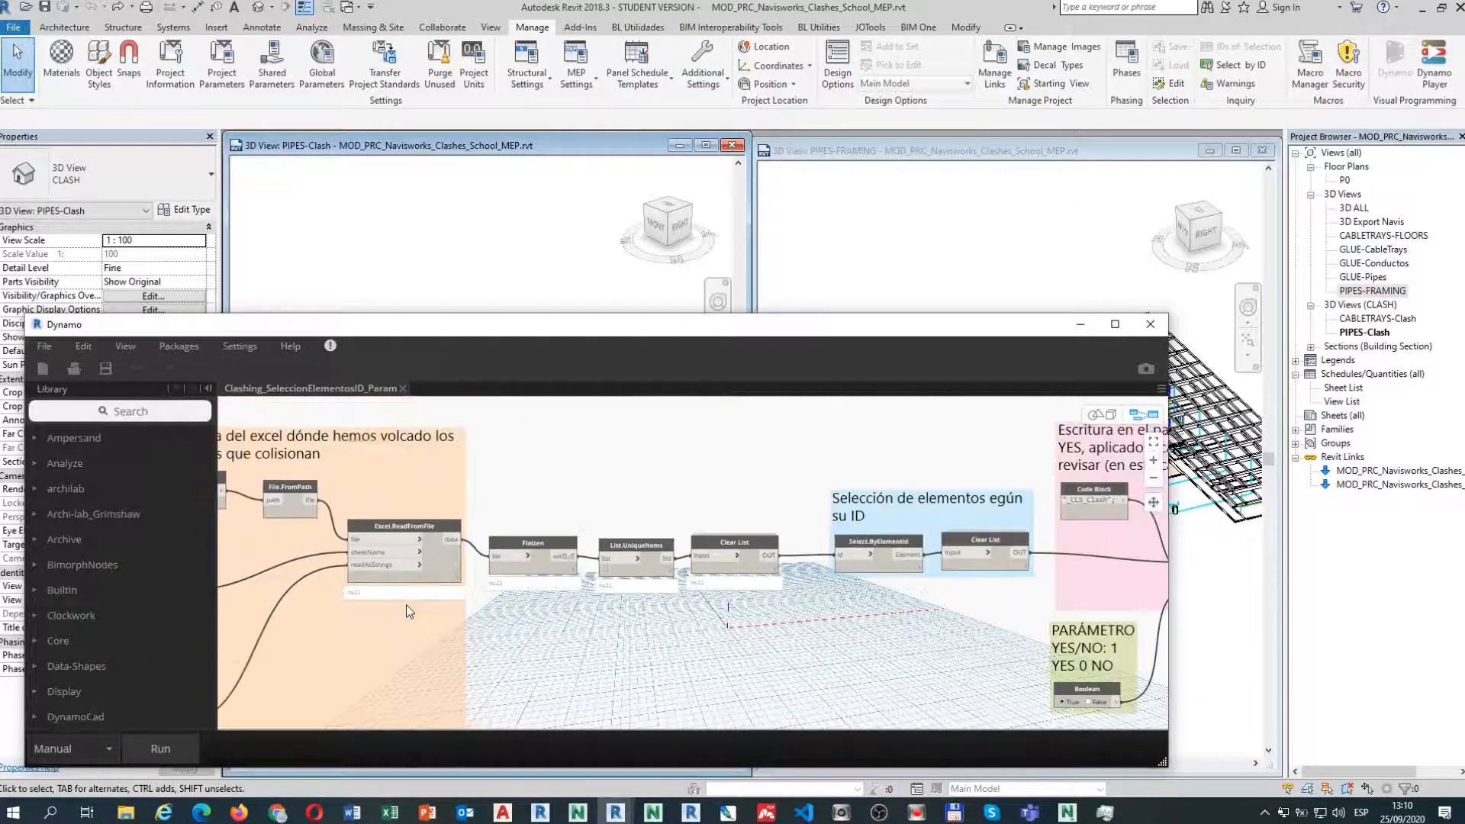
middle_click_drag(564, 677, 335, 690)
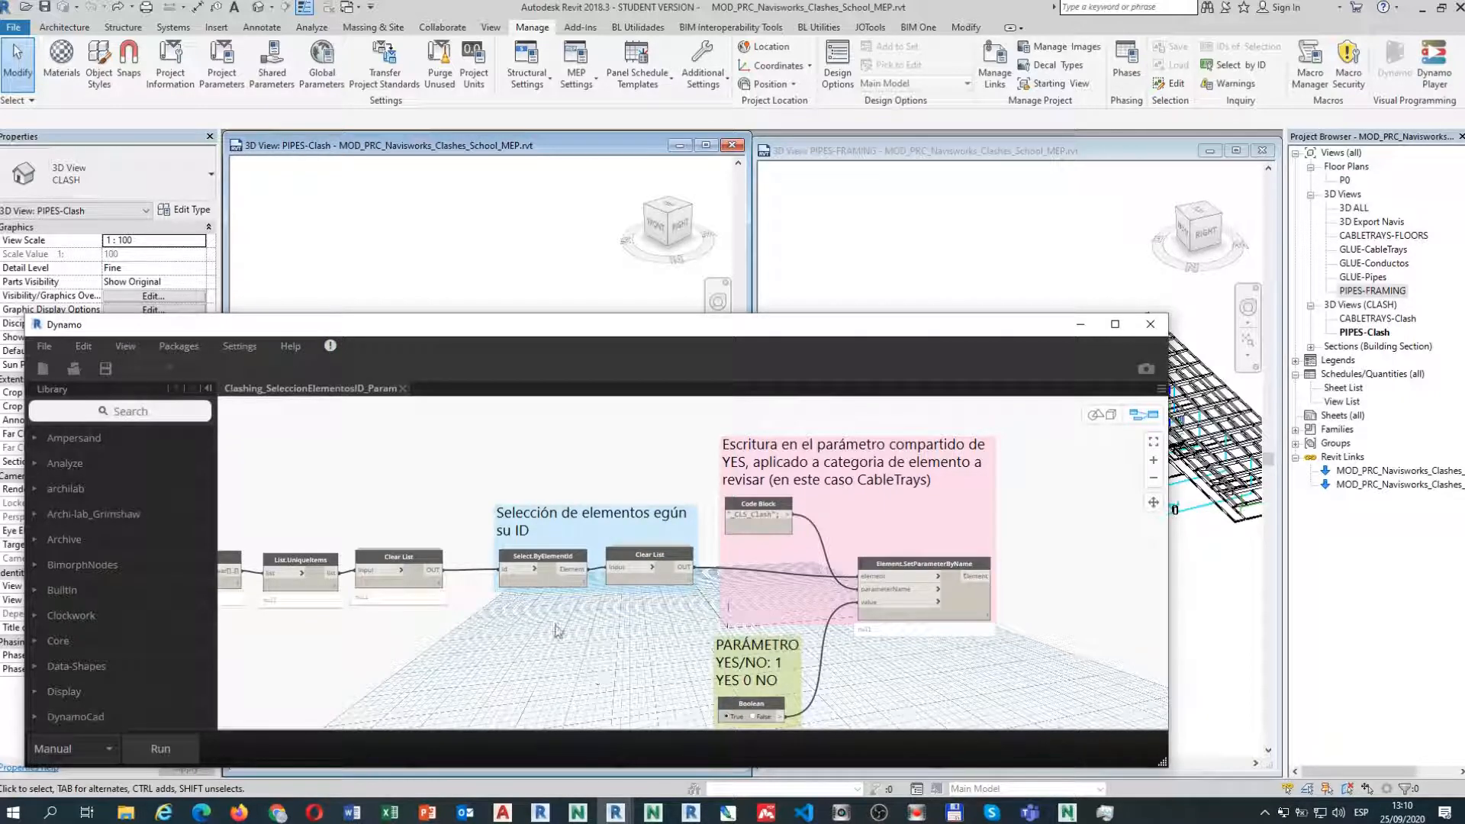
middle_click_drag(605, 650, 538, 600)
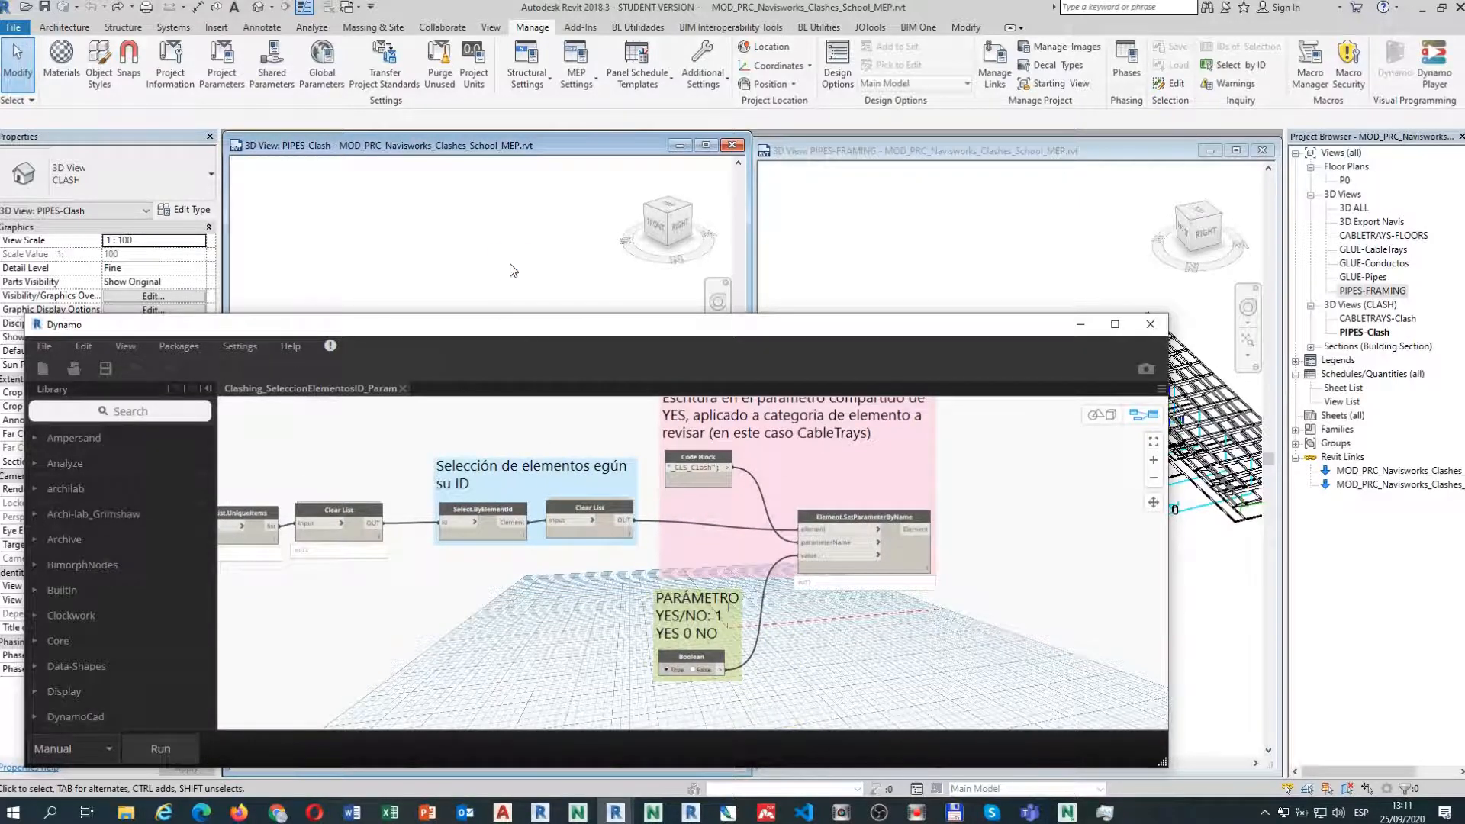
left_click_drag(519, 330, 1014, 460)
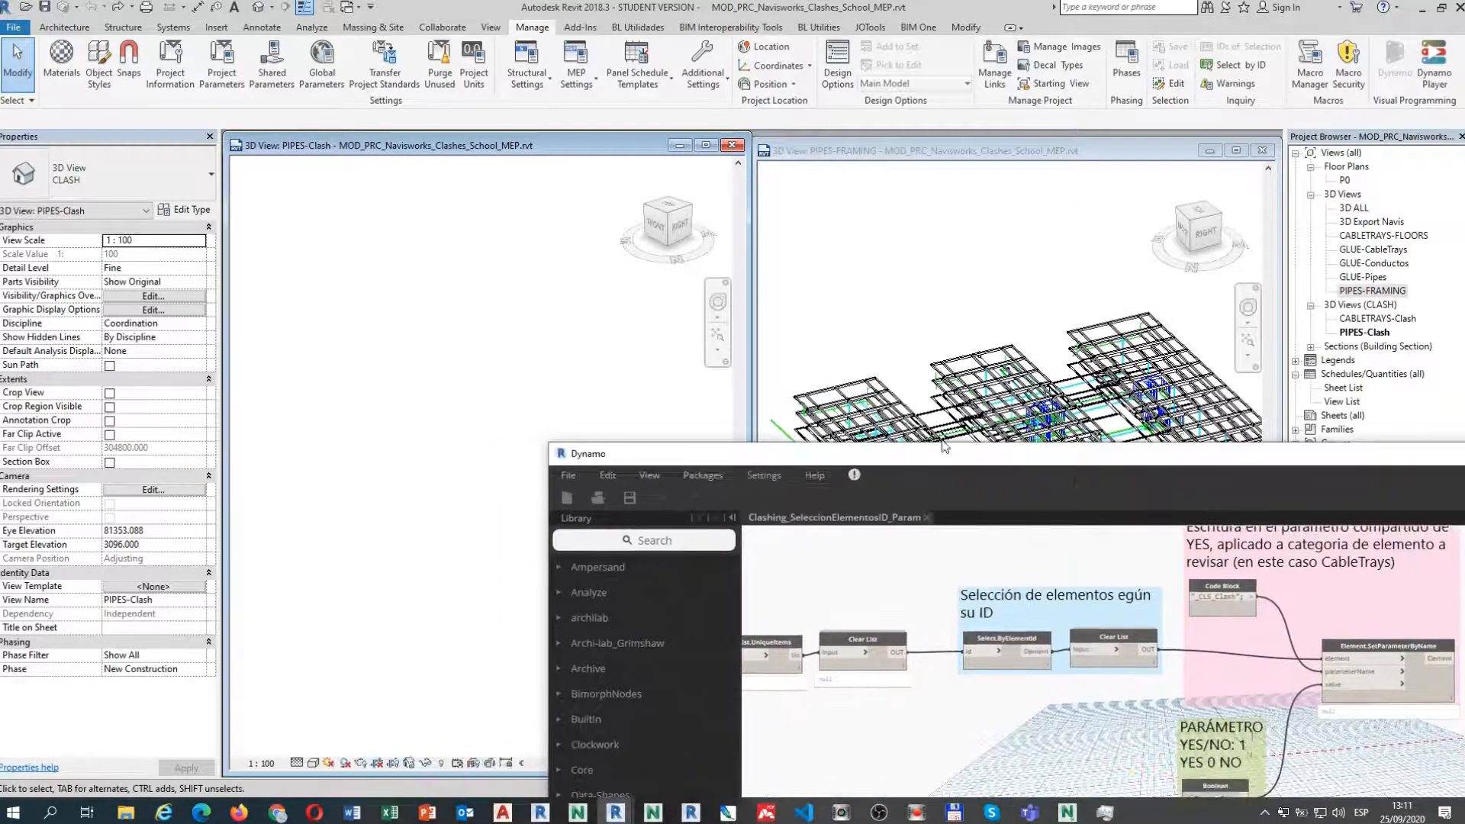
In the PIPES-FRAMING view, frame the clashing pipes and select the blue pipe.
left_click(956, 270)
middle_click_drag(853, 302, 825, 131)
scroll(939, 370, "up", 6)
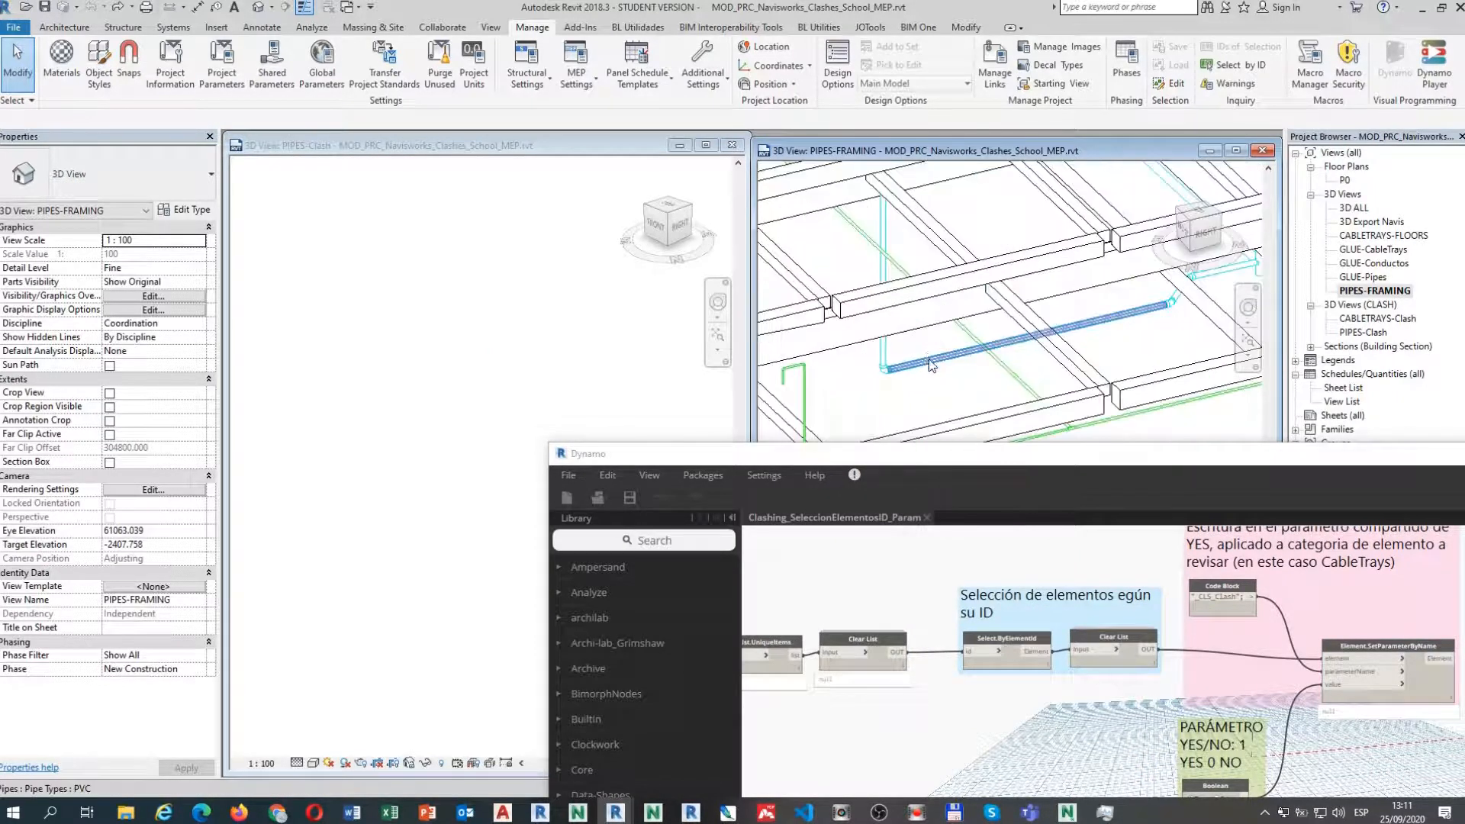
left_click(931, 364)
scroll(207, 319, "down", 3)
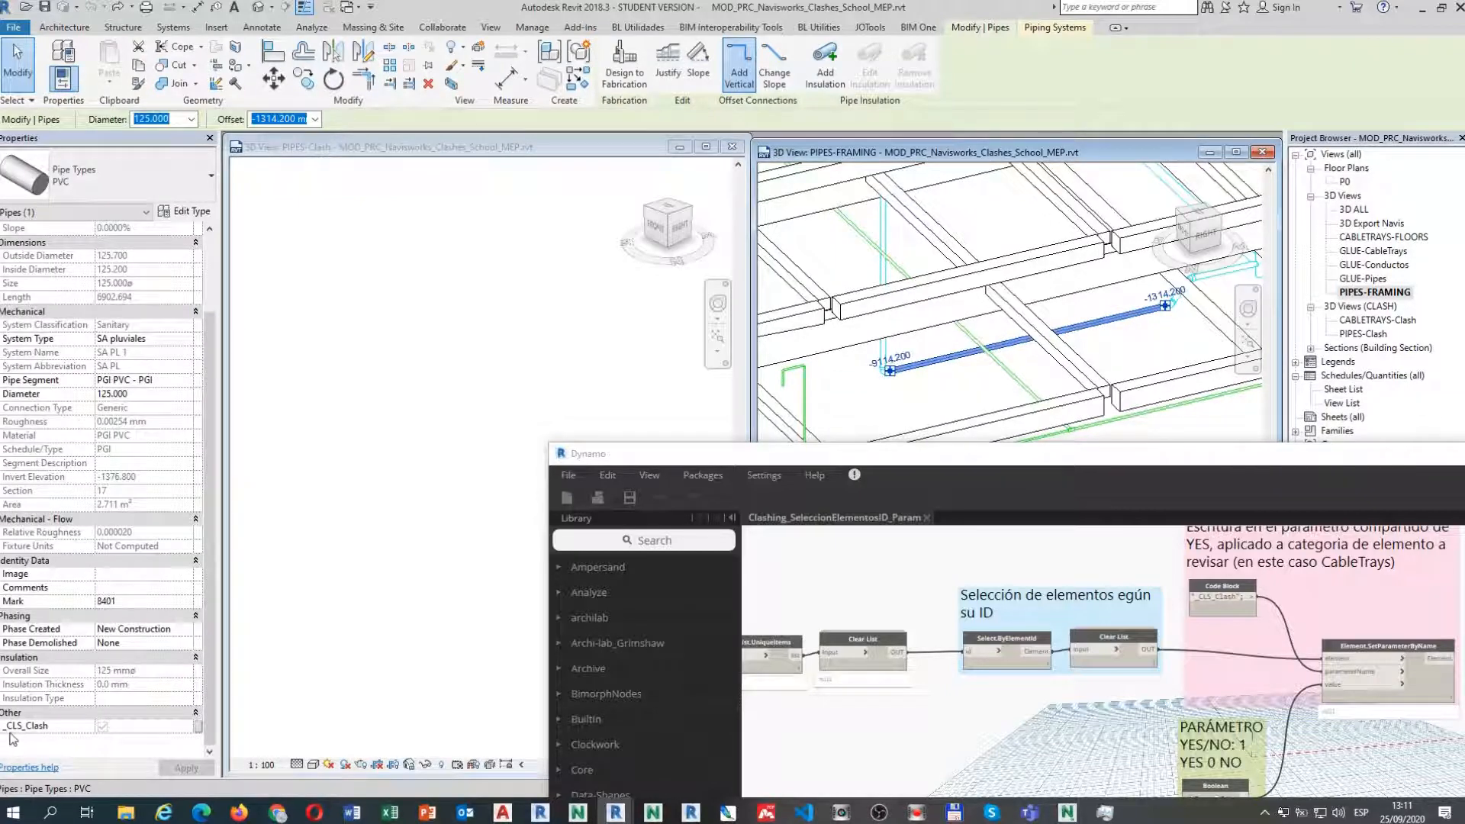
Tick the blue pipe's _CLS_Clash parameter and bring the whole Dynamo graph into view.
left_click_drag(735, 455, 503, 254)
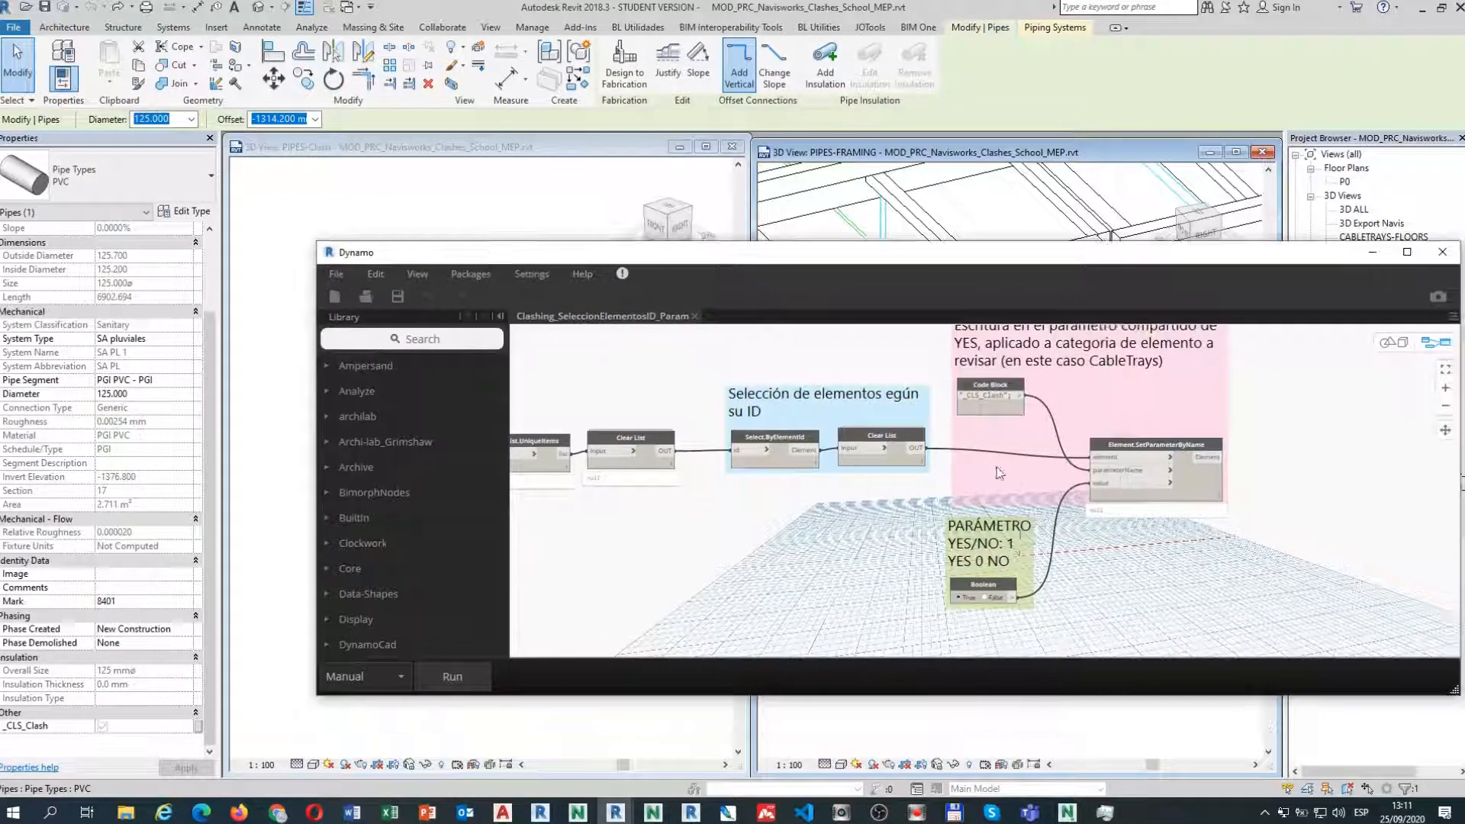
scroll(878, 504, "up", 3)
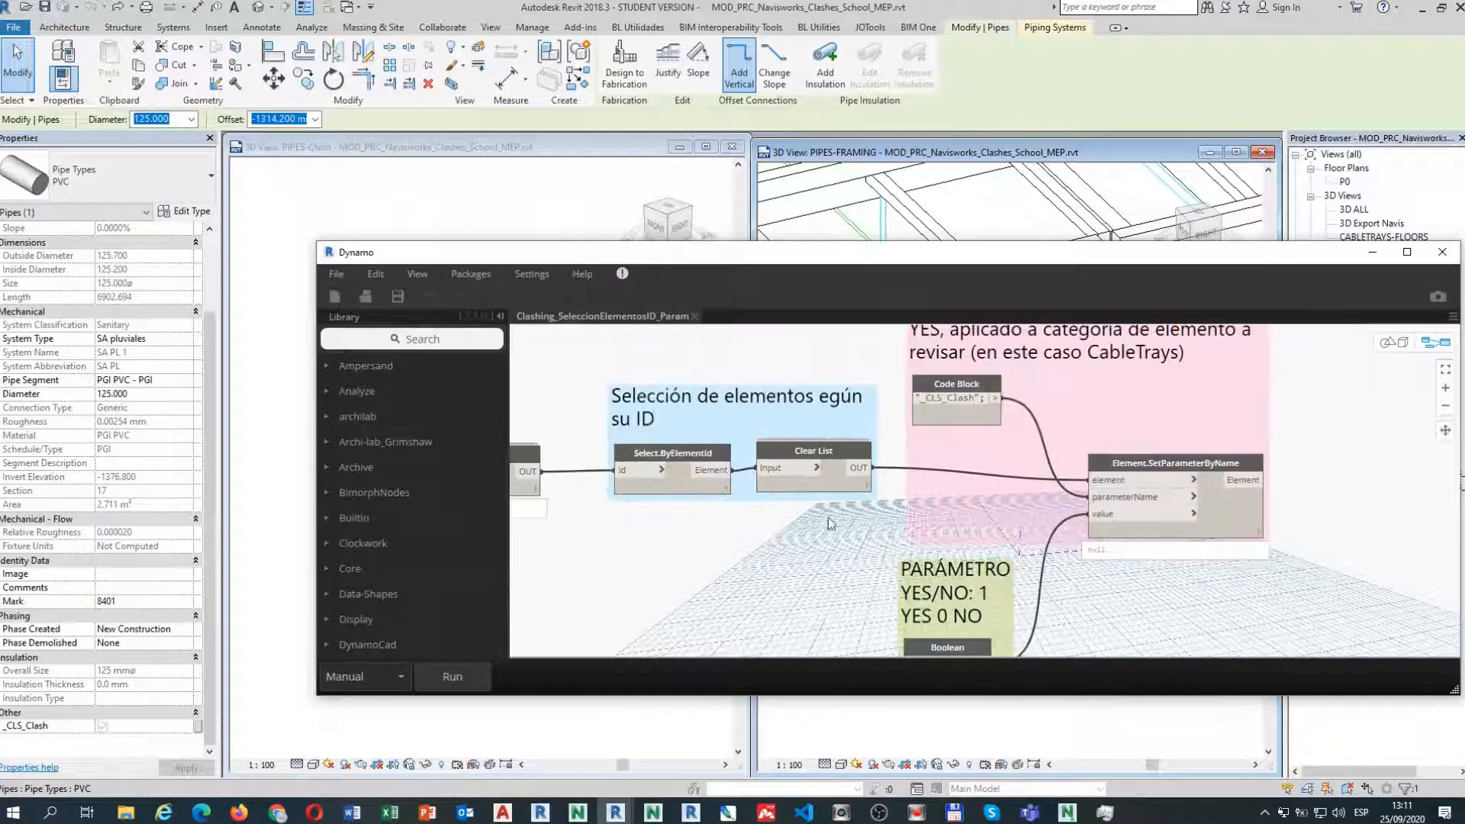
scroll(827, 518, "down", 2)
scroll(918, 639, "up", 3)
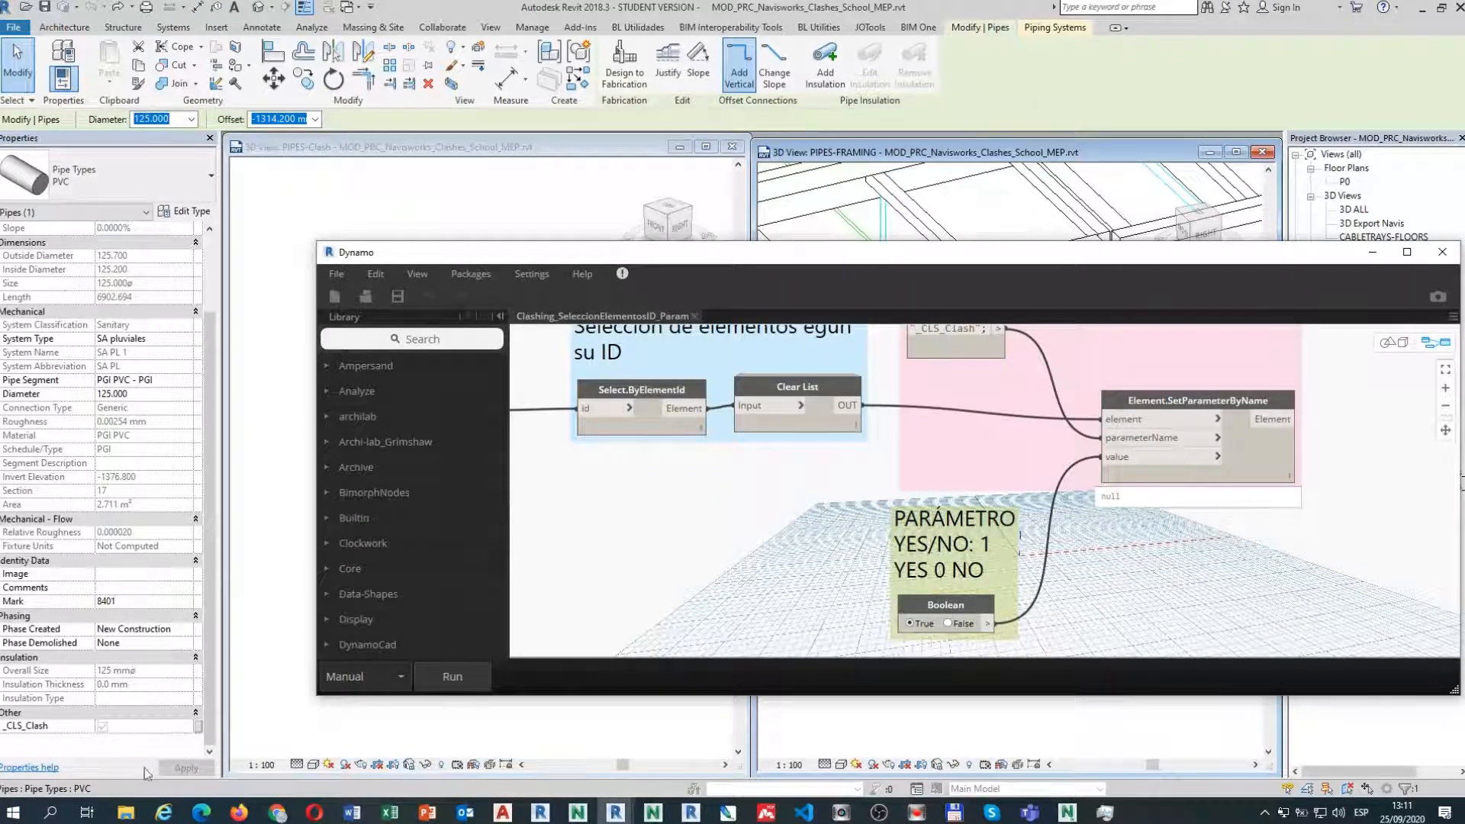
left_click(102, 726)
scroll(858, 535, "down", 5)
middle_click_drag(792, 632, 997, 612)
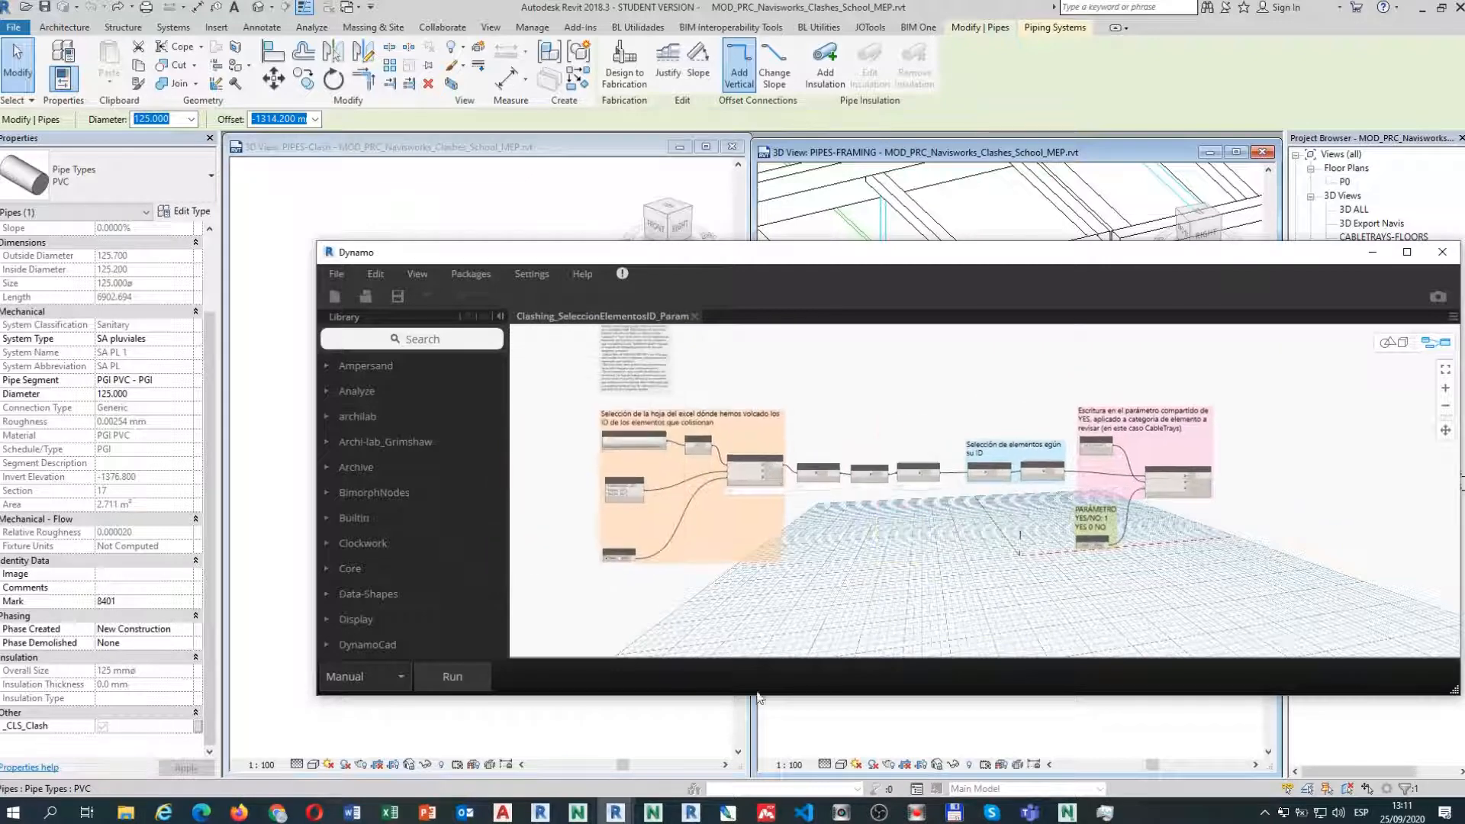
Run the graph and pan to the ID list and selected-pipes results.
left_click(454, 678)
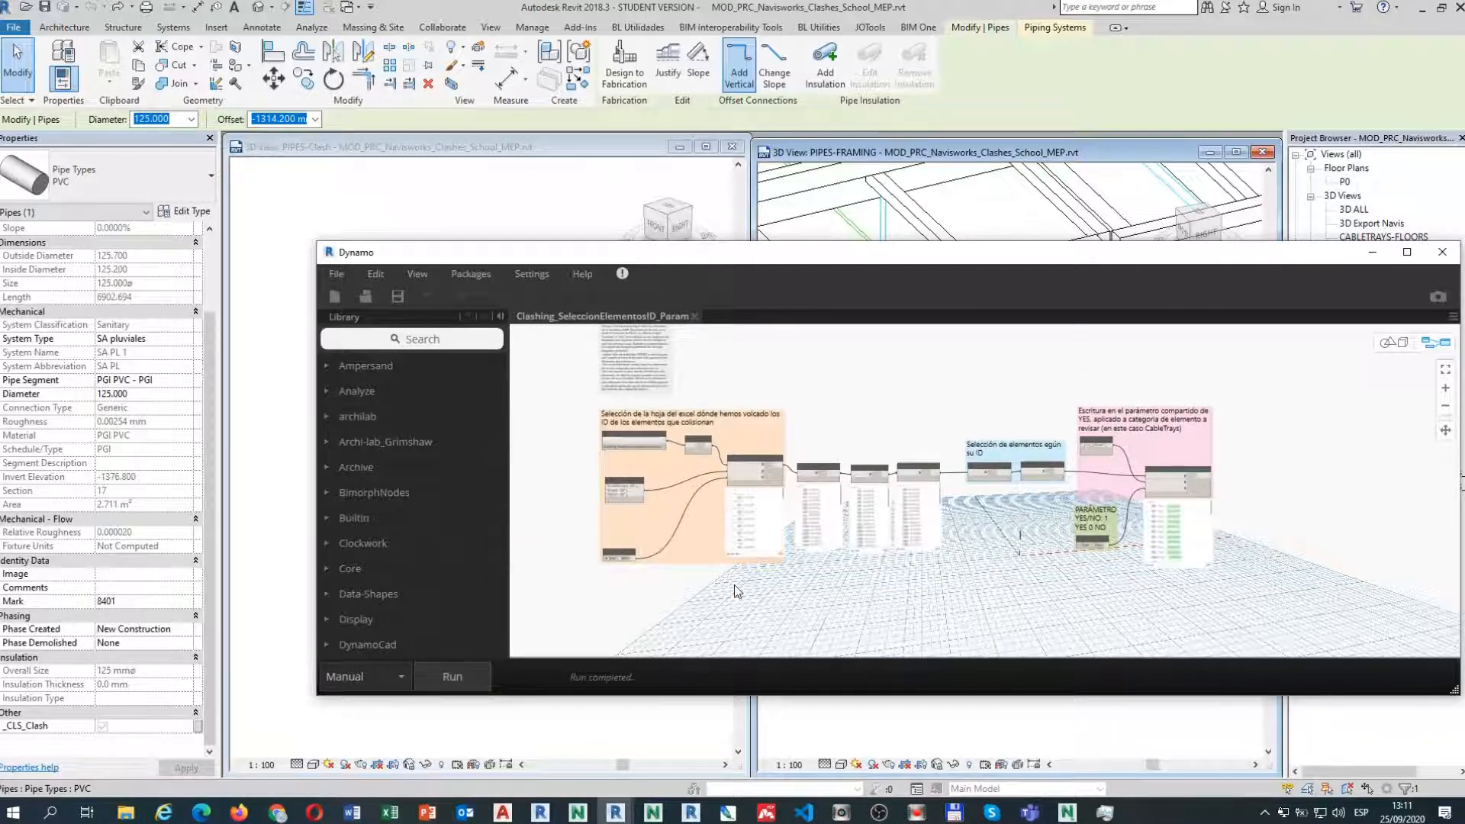
scroll(1050, 498, "up", 3)
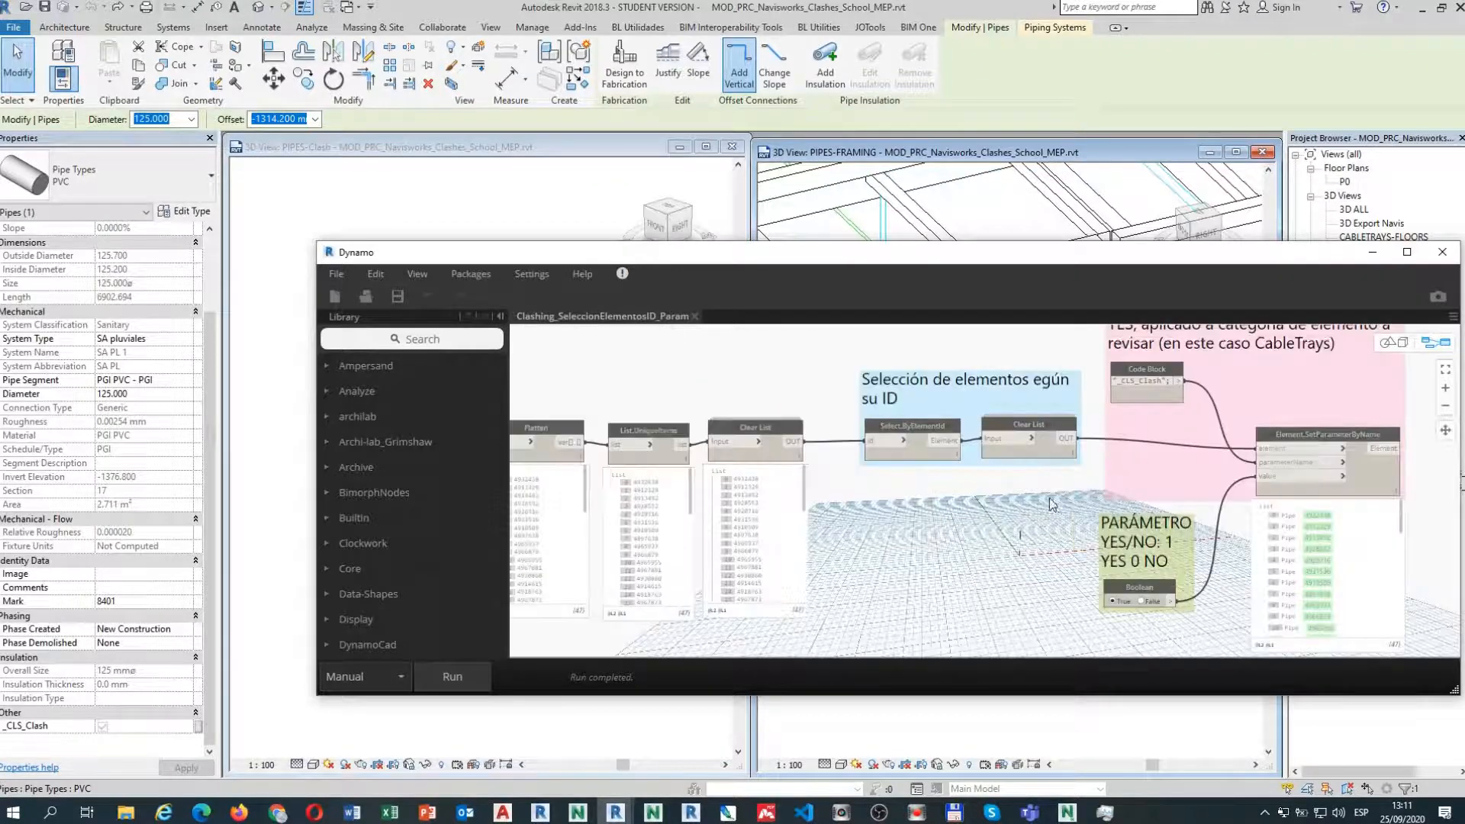
scroll(1051, 498, "up", 3)
middle_click_drag(767, 551, 1044, 501)
middle_click_drag(808, 544, 1058, 567)
scroll(932, 574, "down", 4)
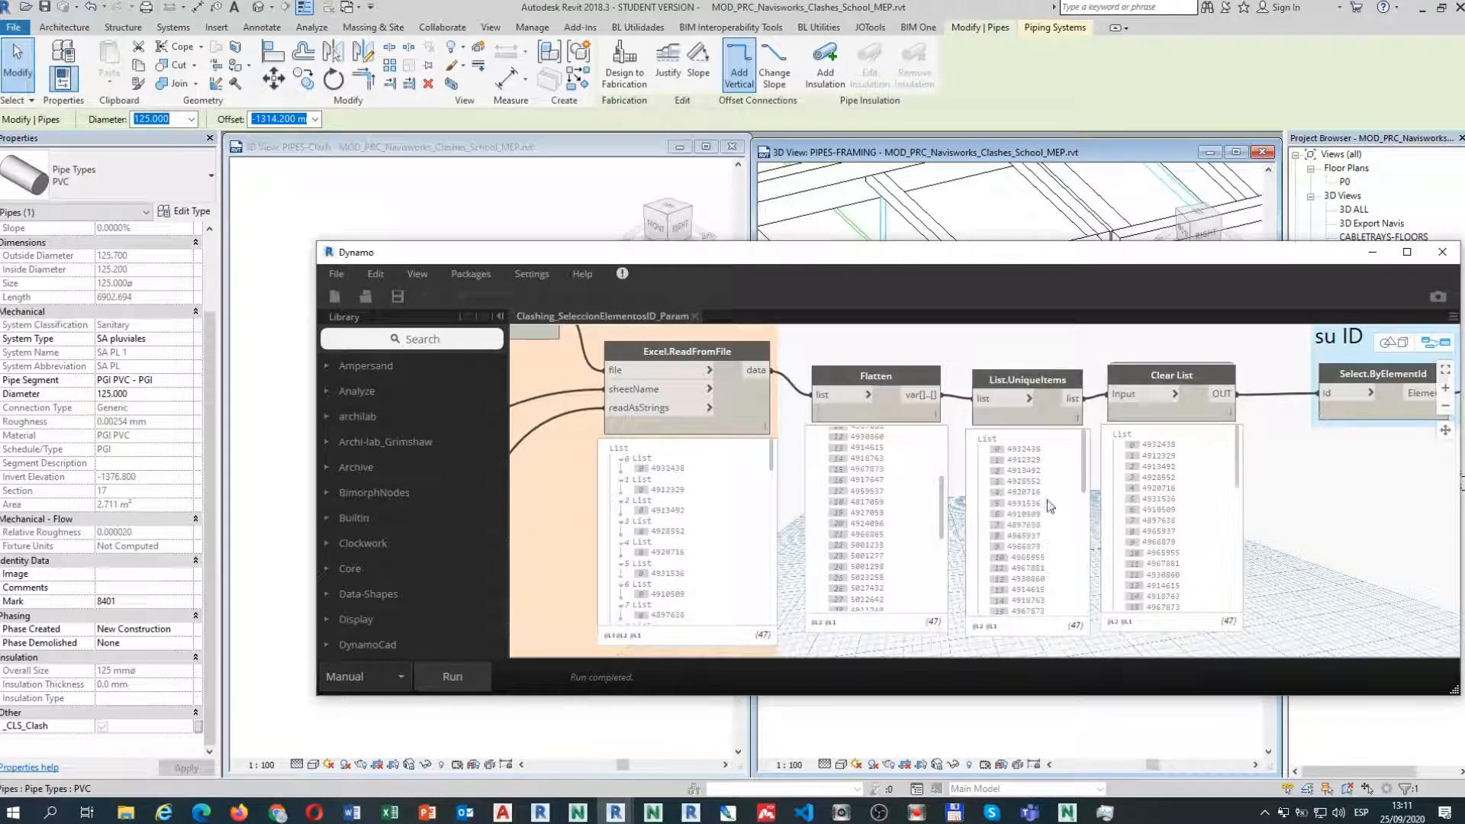
middle_click_drag(1263, 505, 856, 544)
Pin the Select.ByElementId preview, view the parameter-setting nodes, and move Dynamo aside.
mouse_move(1028, 469)
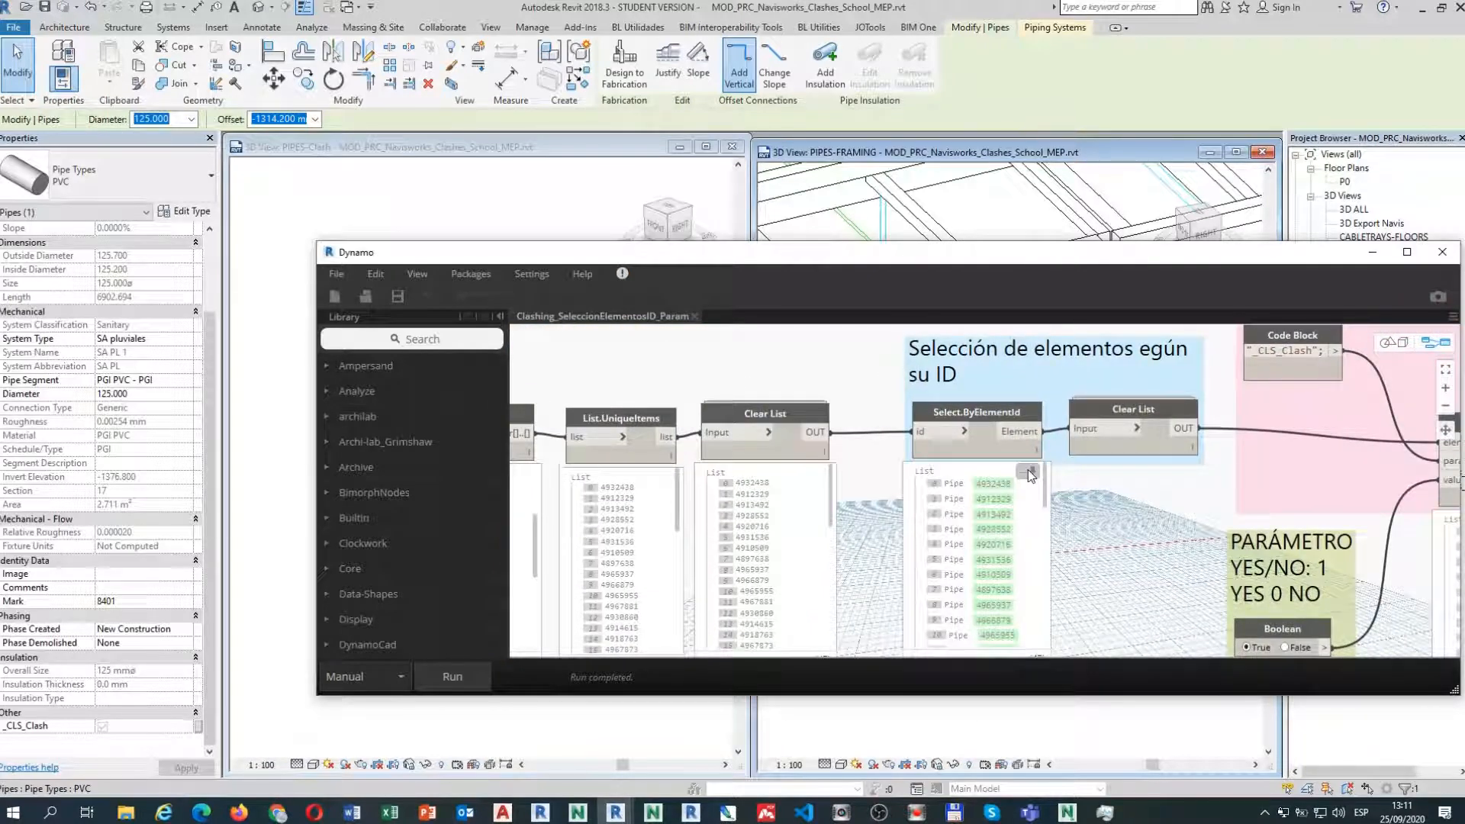
left_click(1027, 471)
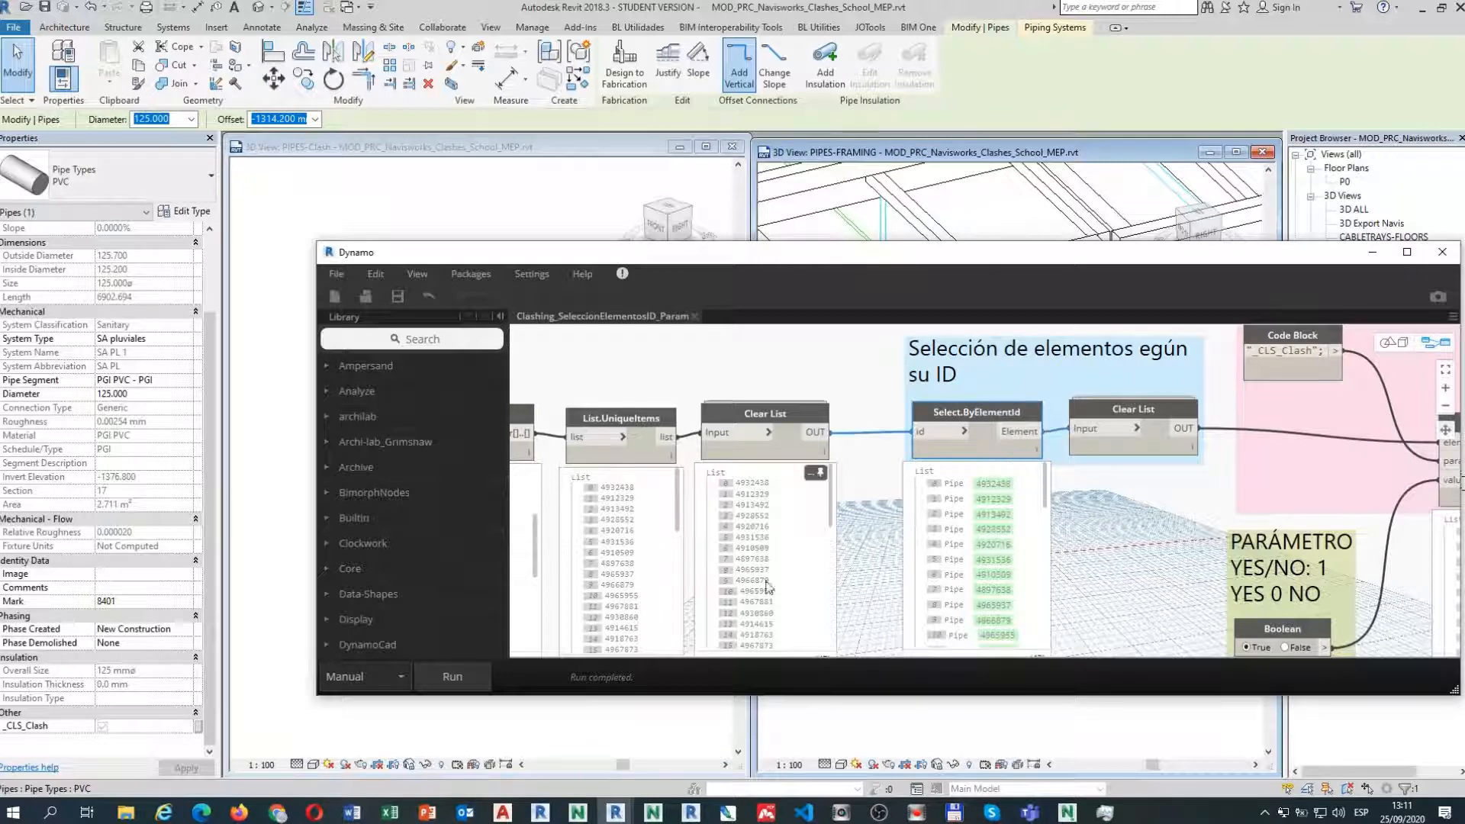
middle_click_drag(1096, 556, 656, 547)
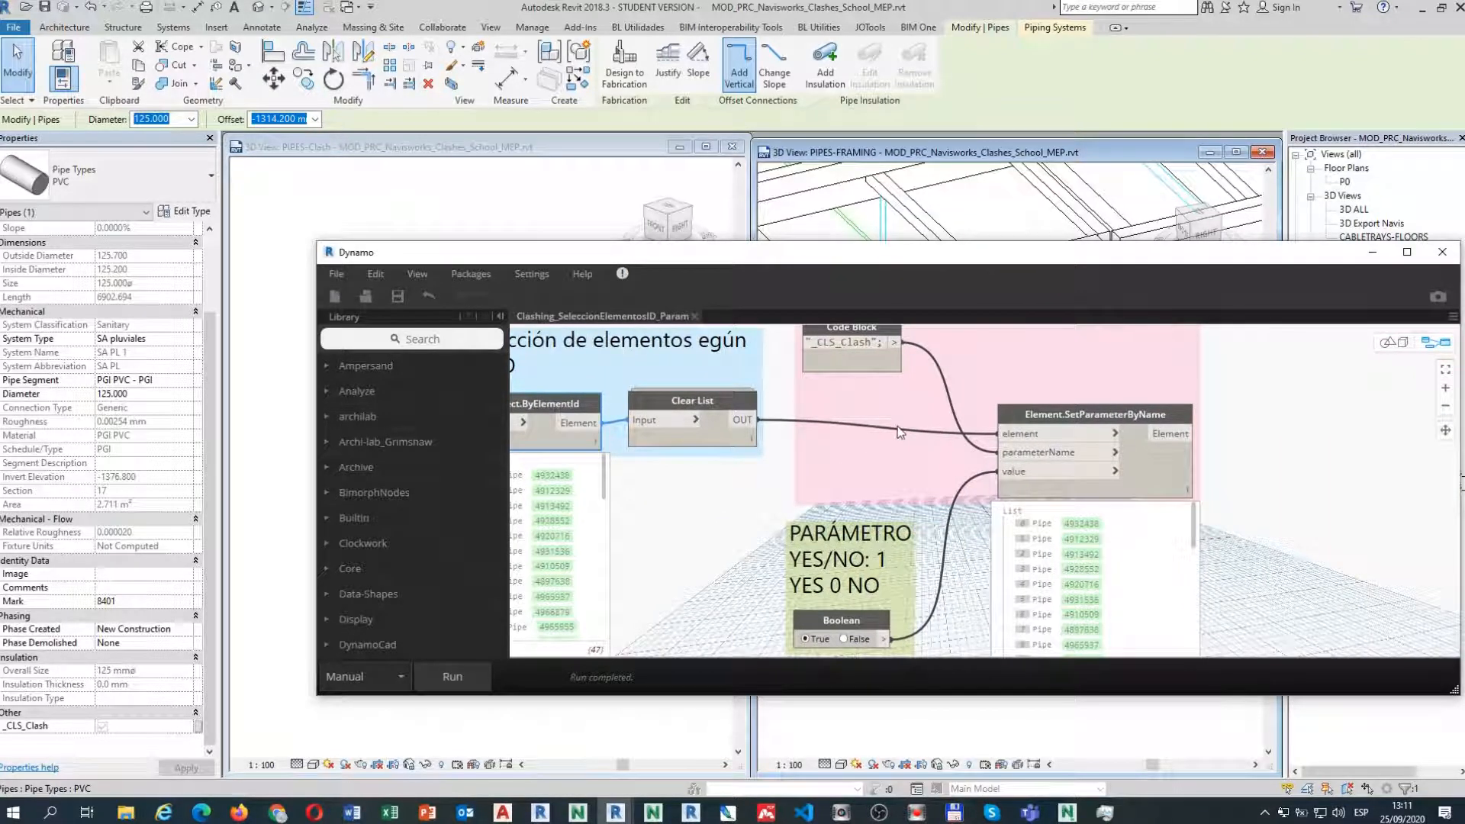
mouse_move(845, 369)
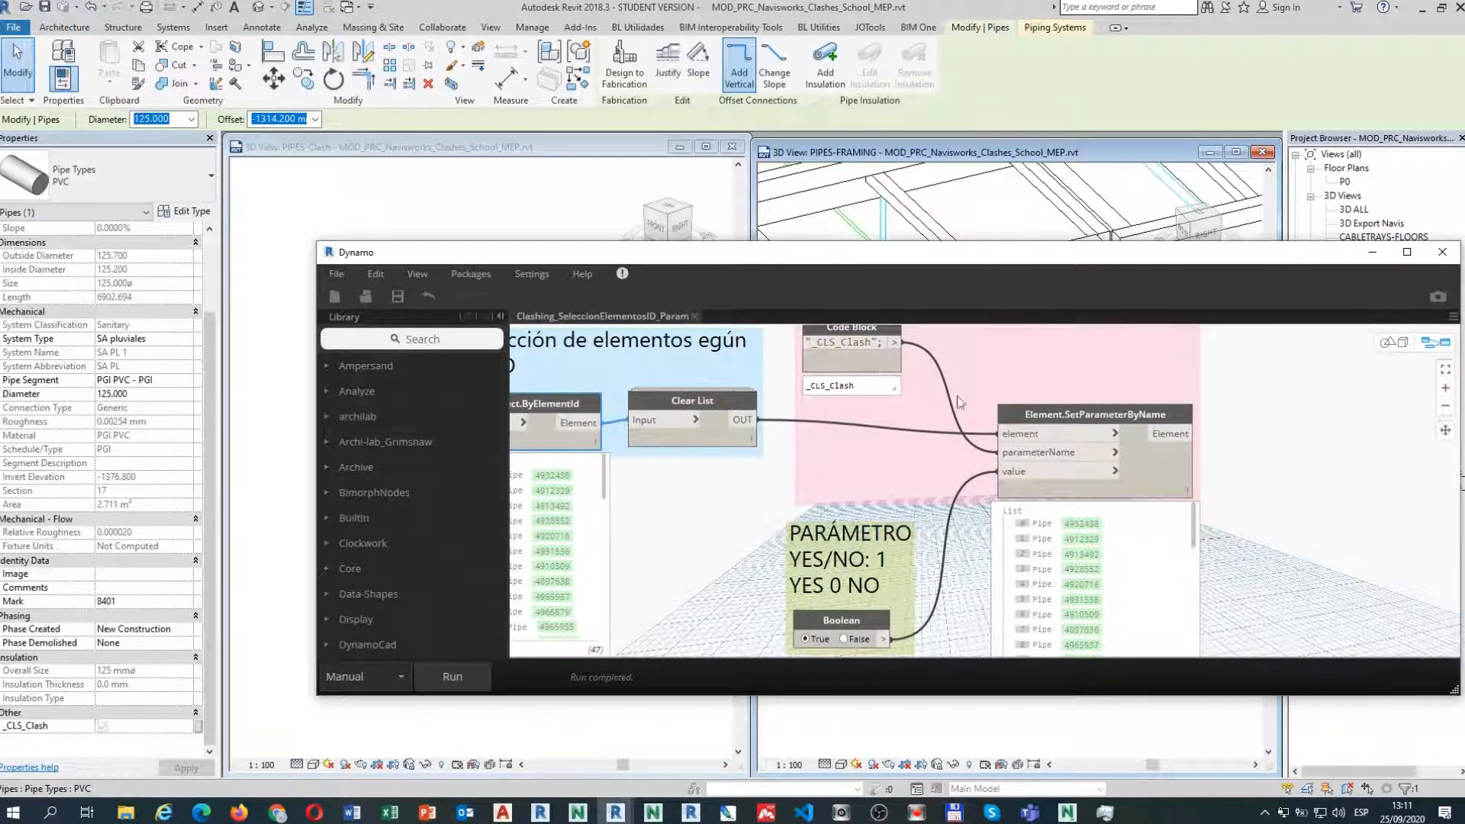
scroll(961, 403, "down", 1)
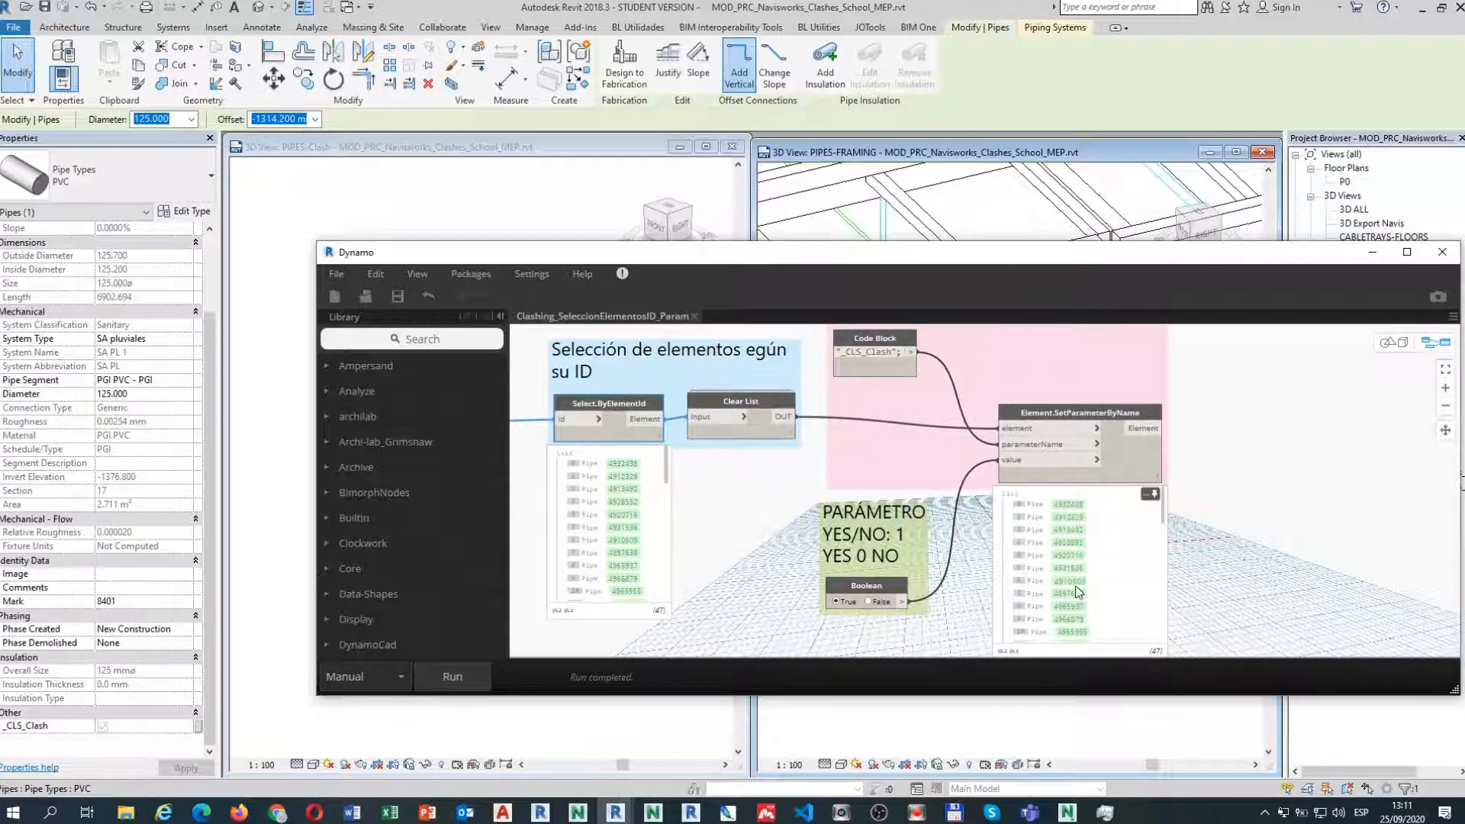
left_click_drag(690, 259, 0, 397)
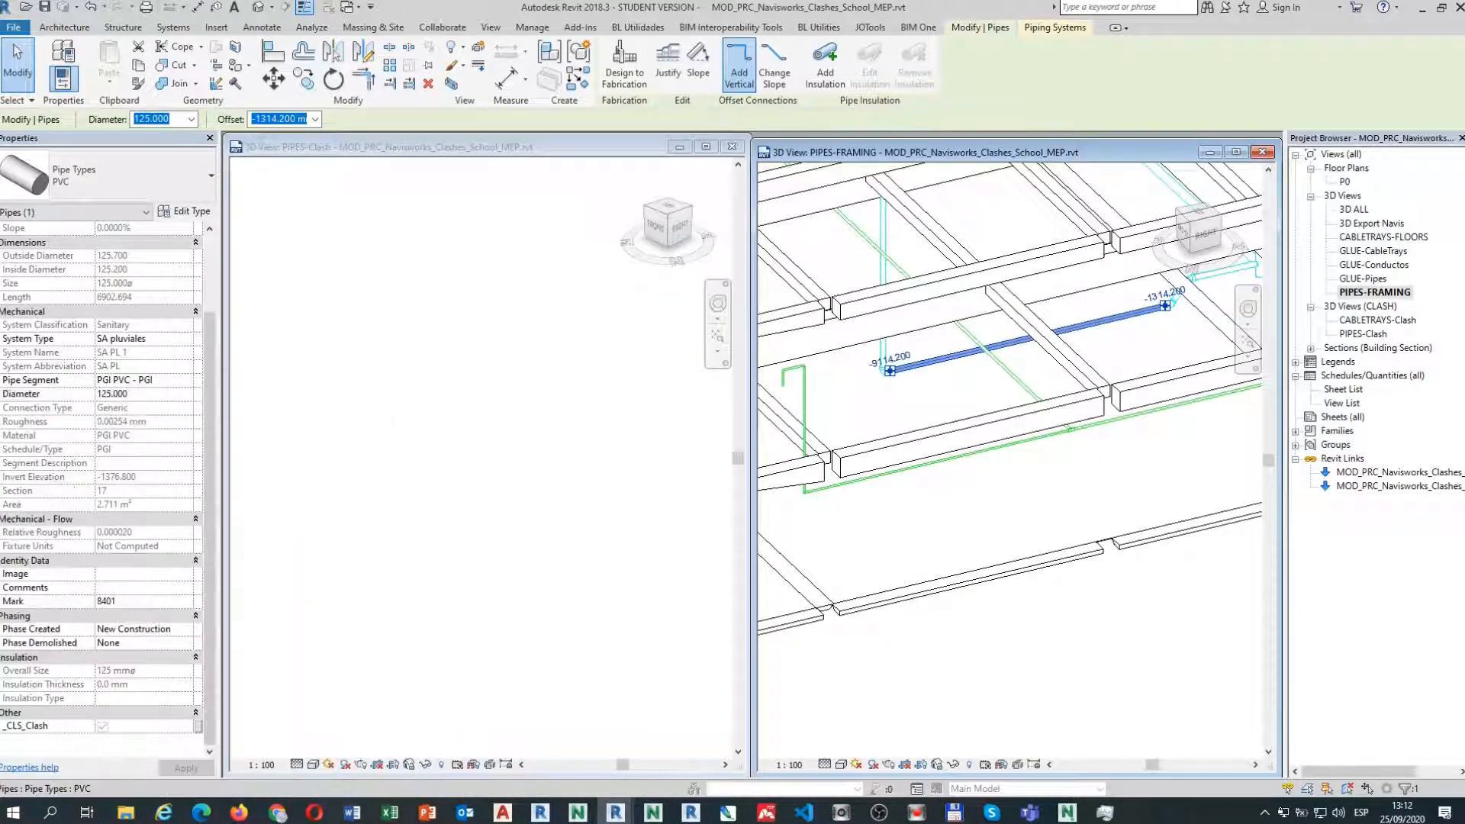
Select a clashing vertical pipe in PIPES-Clash, check its _CLS_Clash box, then deselect it.
left_click(474, 409)
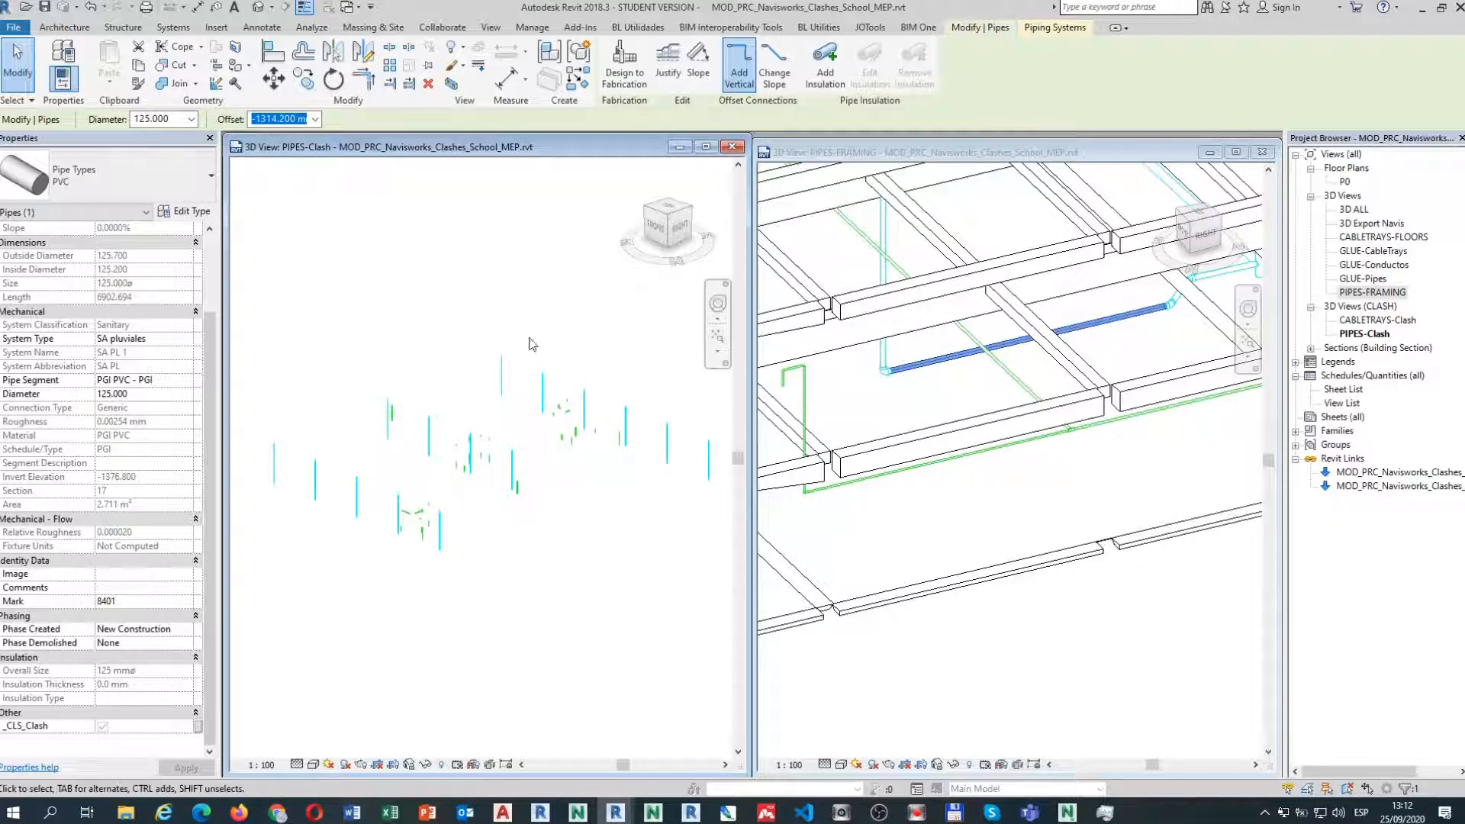
left_click(357, 508)
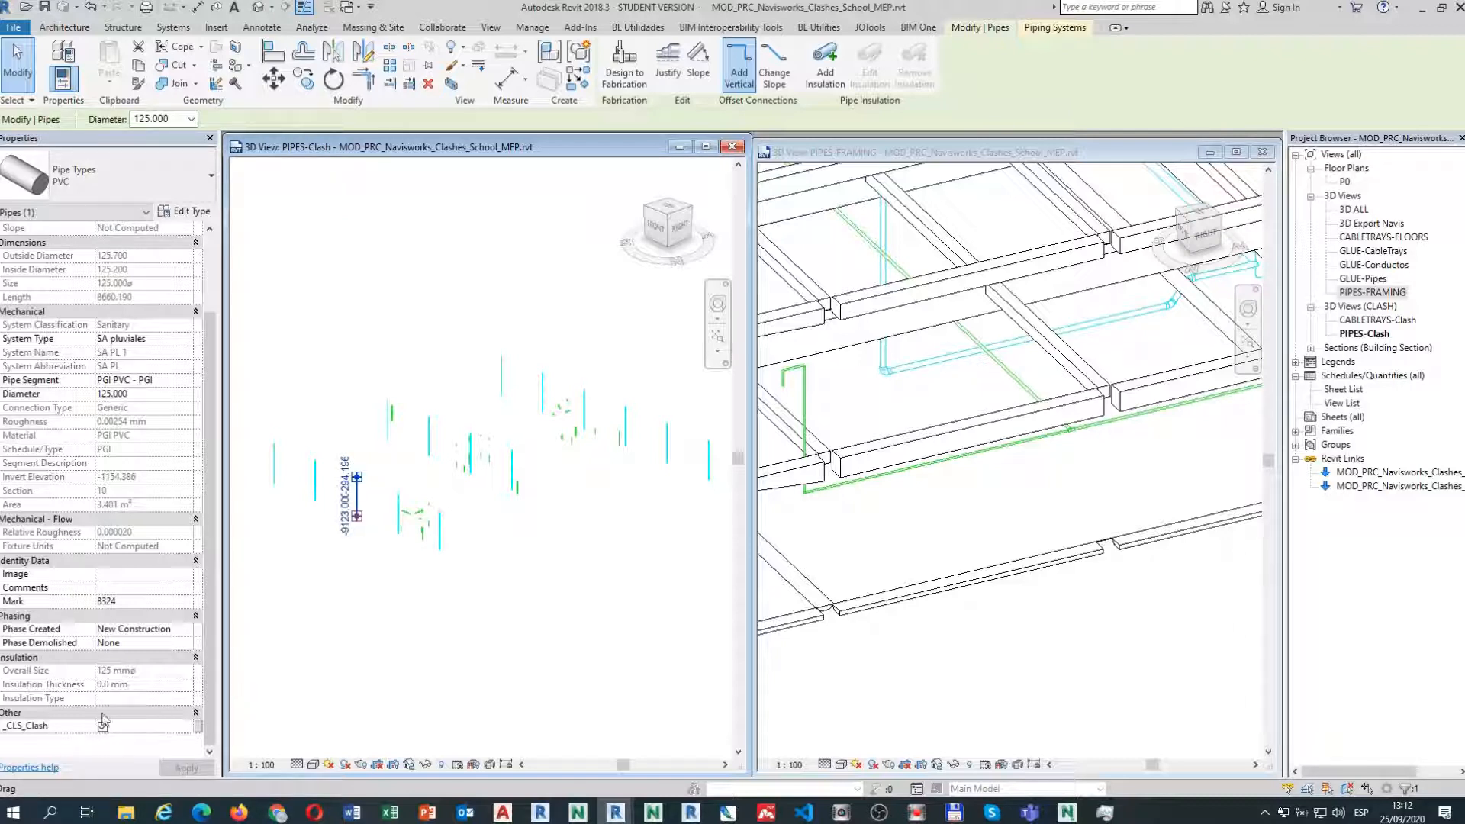
left_click(66, 730)
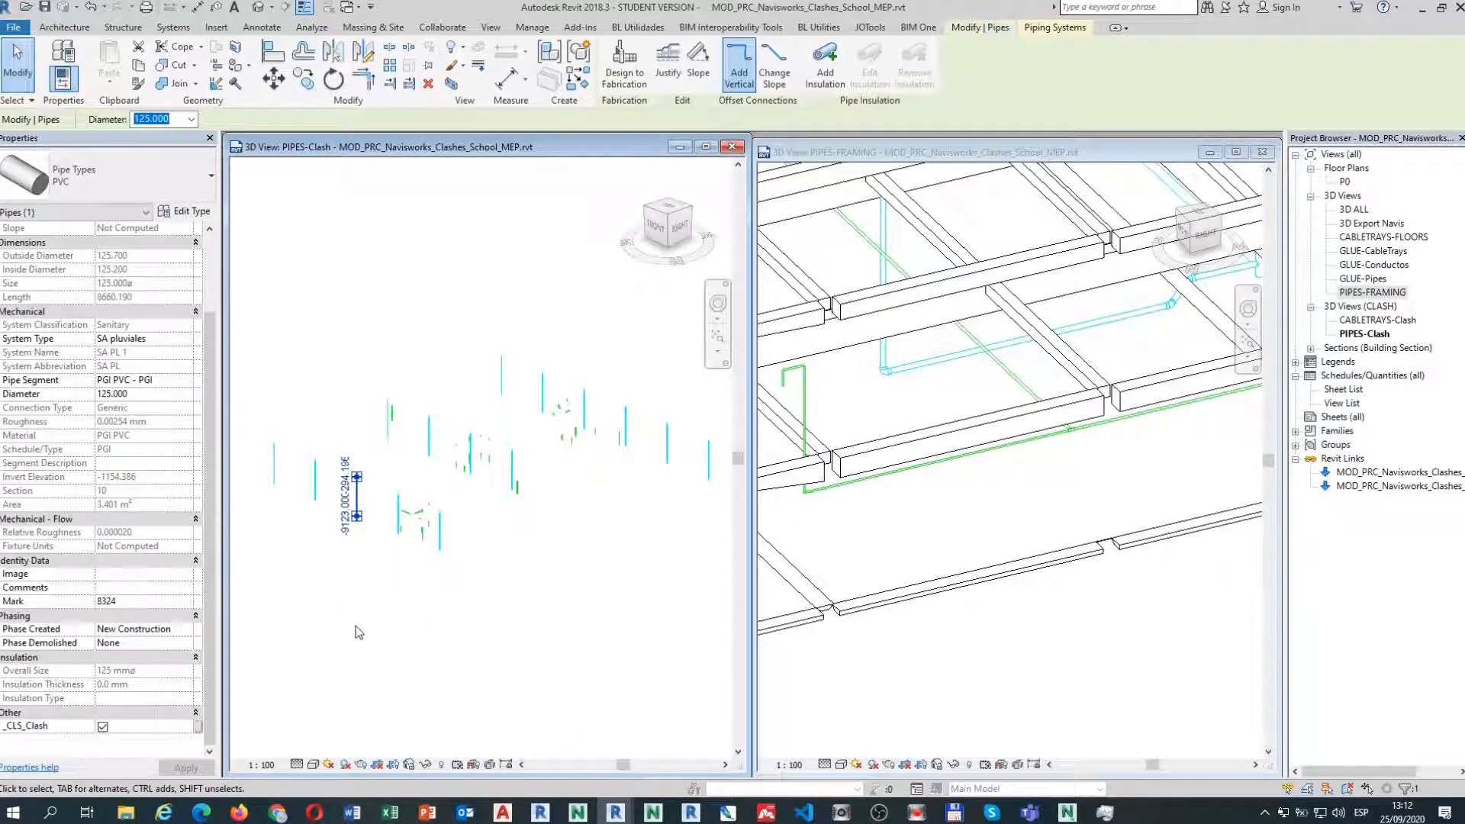
left_click(356, 632)
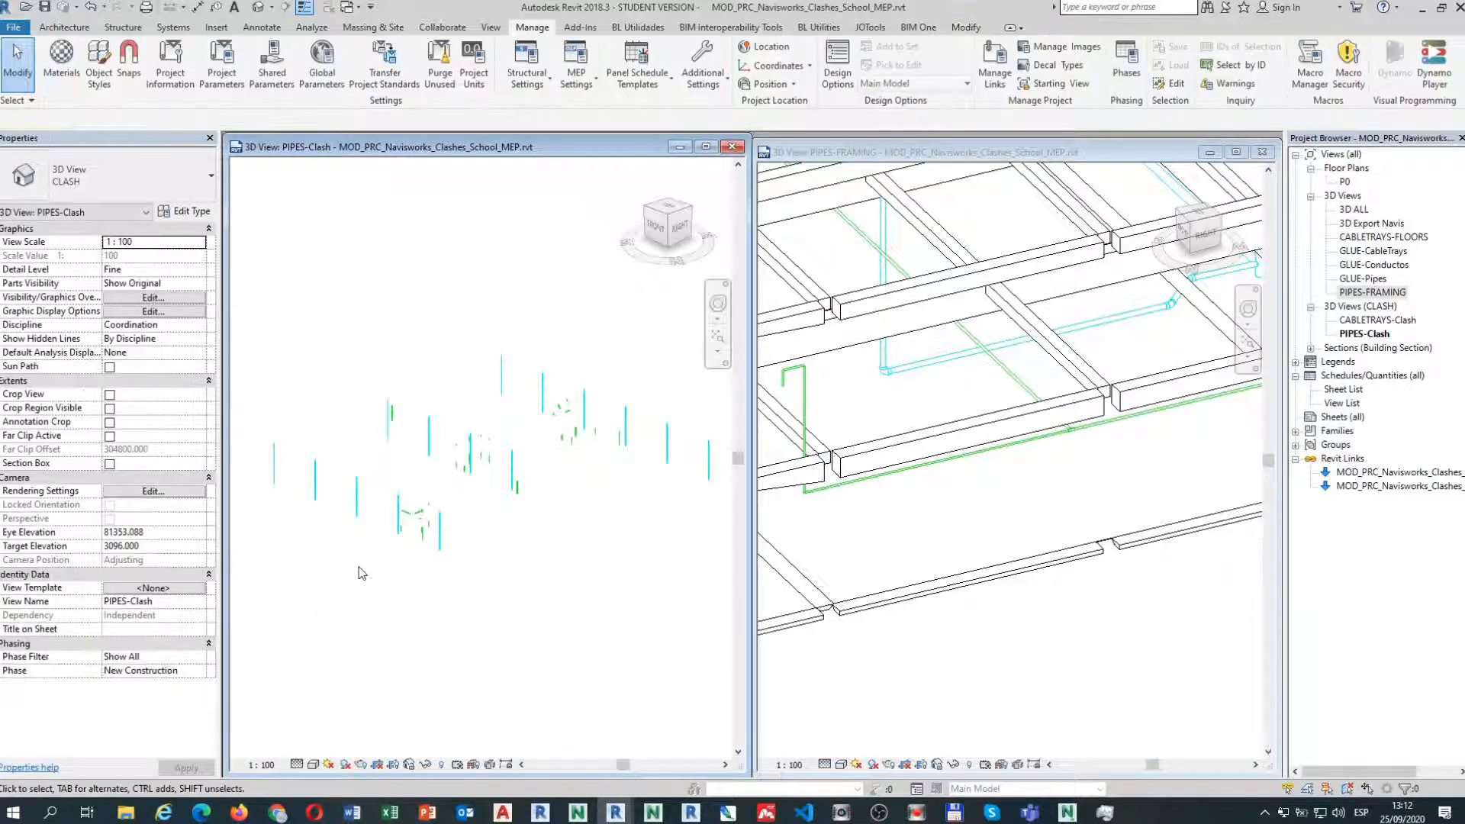
Select the clashing pipe and frame it in the PIPES-FRAMING view, then clear the selection.
left_click(357, 507)
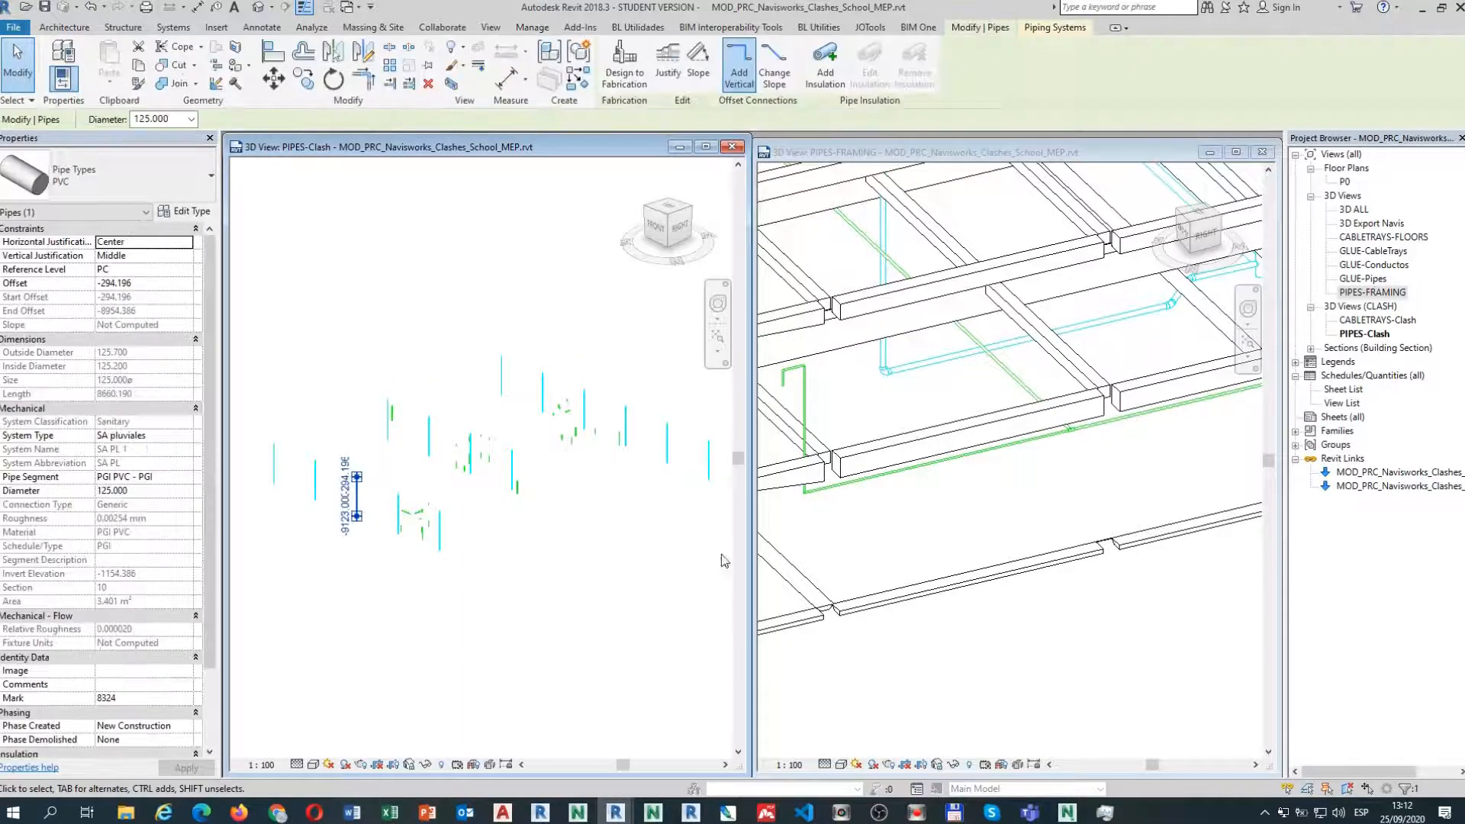
scroll(1042, 576, "down", 8)
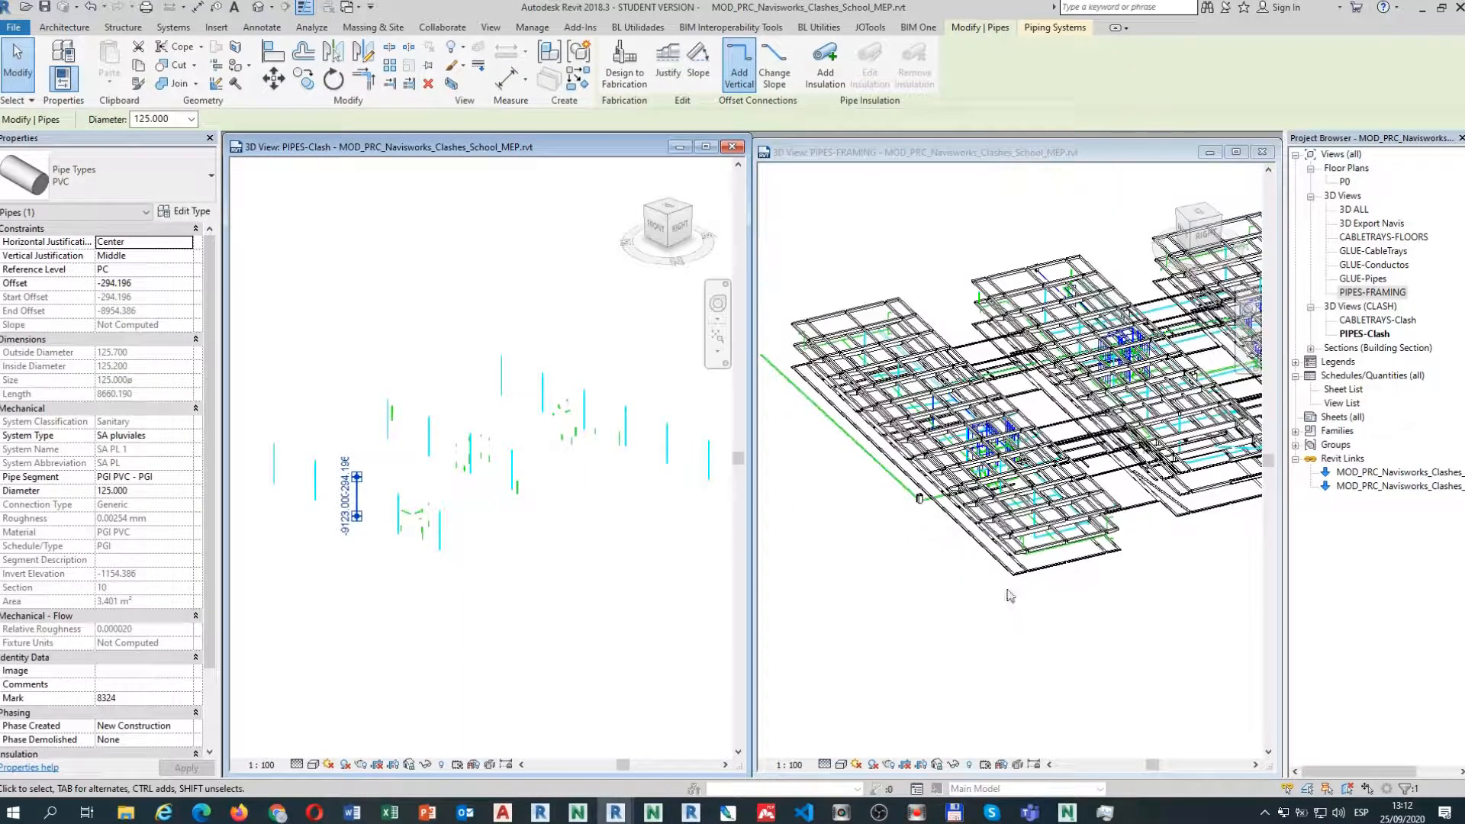
middle_click_drag(933, 609, 922, 667)
scroll(1042, 548, "up", 4)
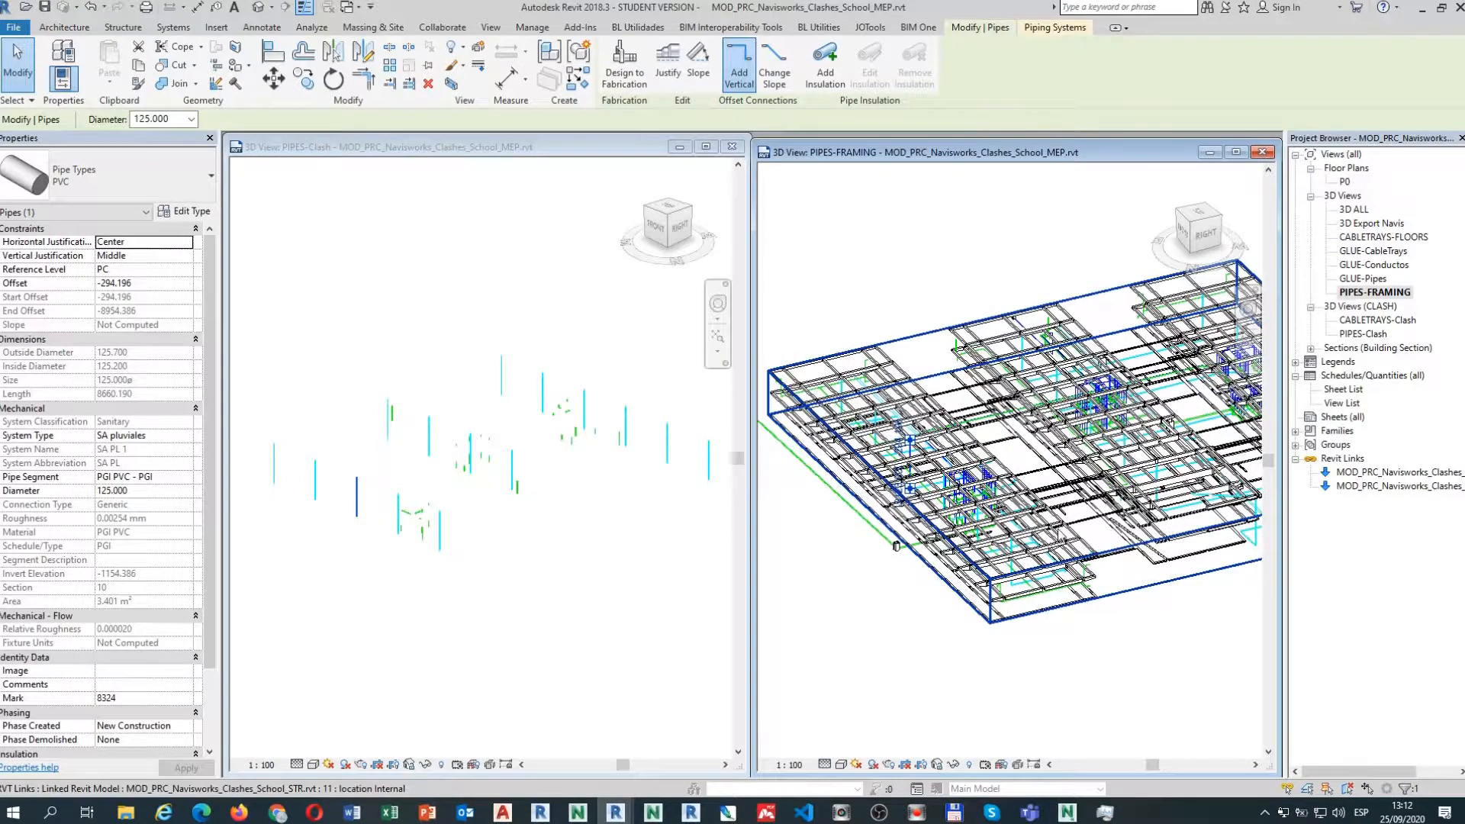
scroll(1059, 534, "up", 1)
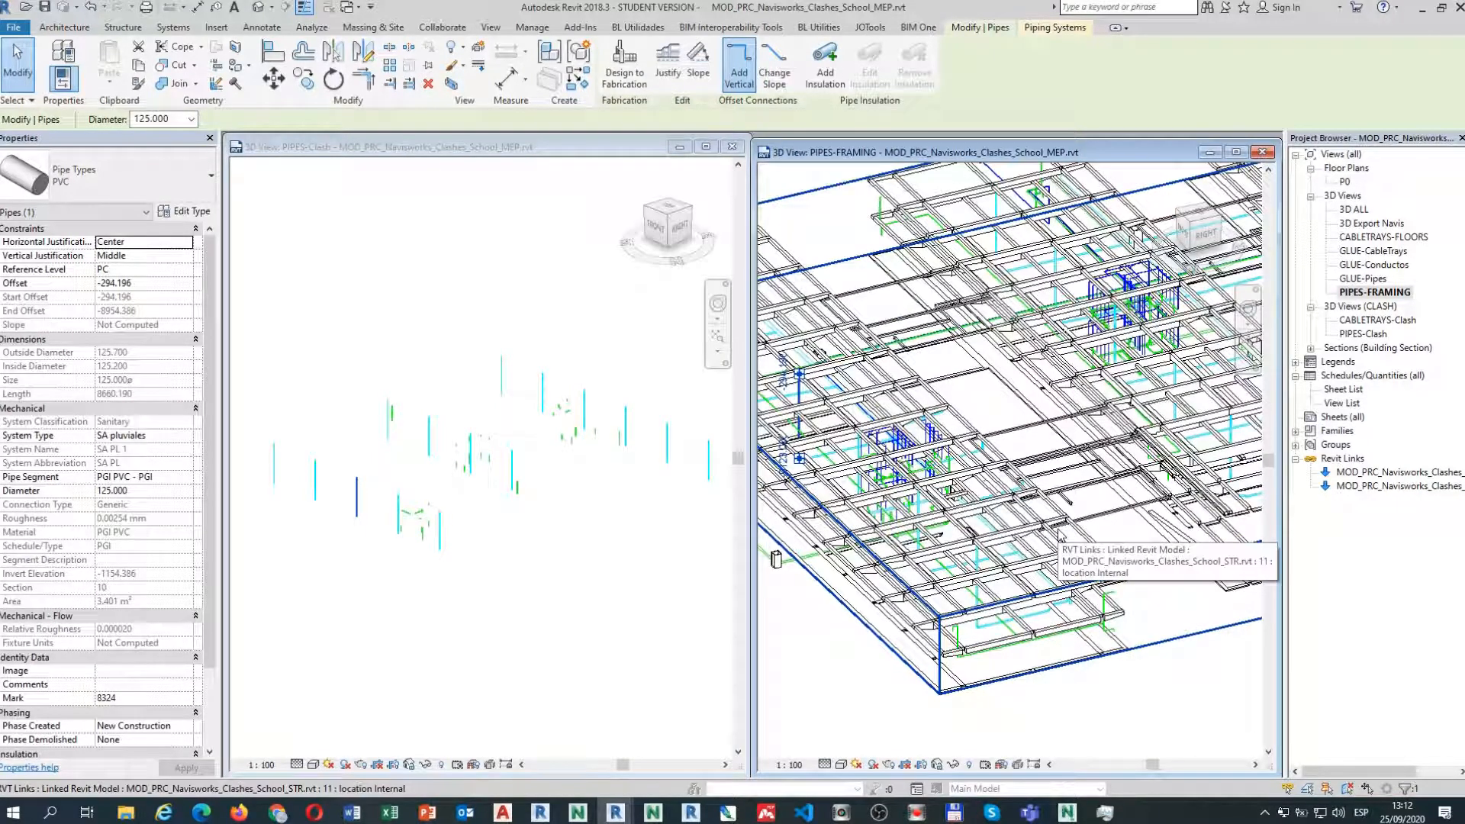
scroll(1059, 534, "down", 2)
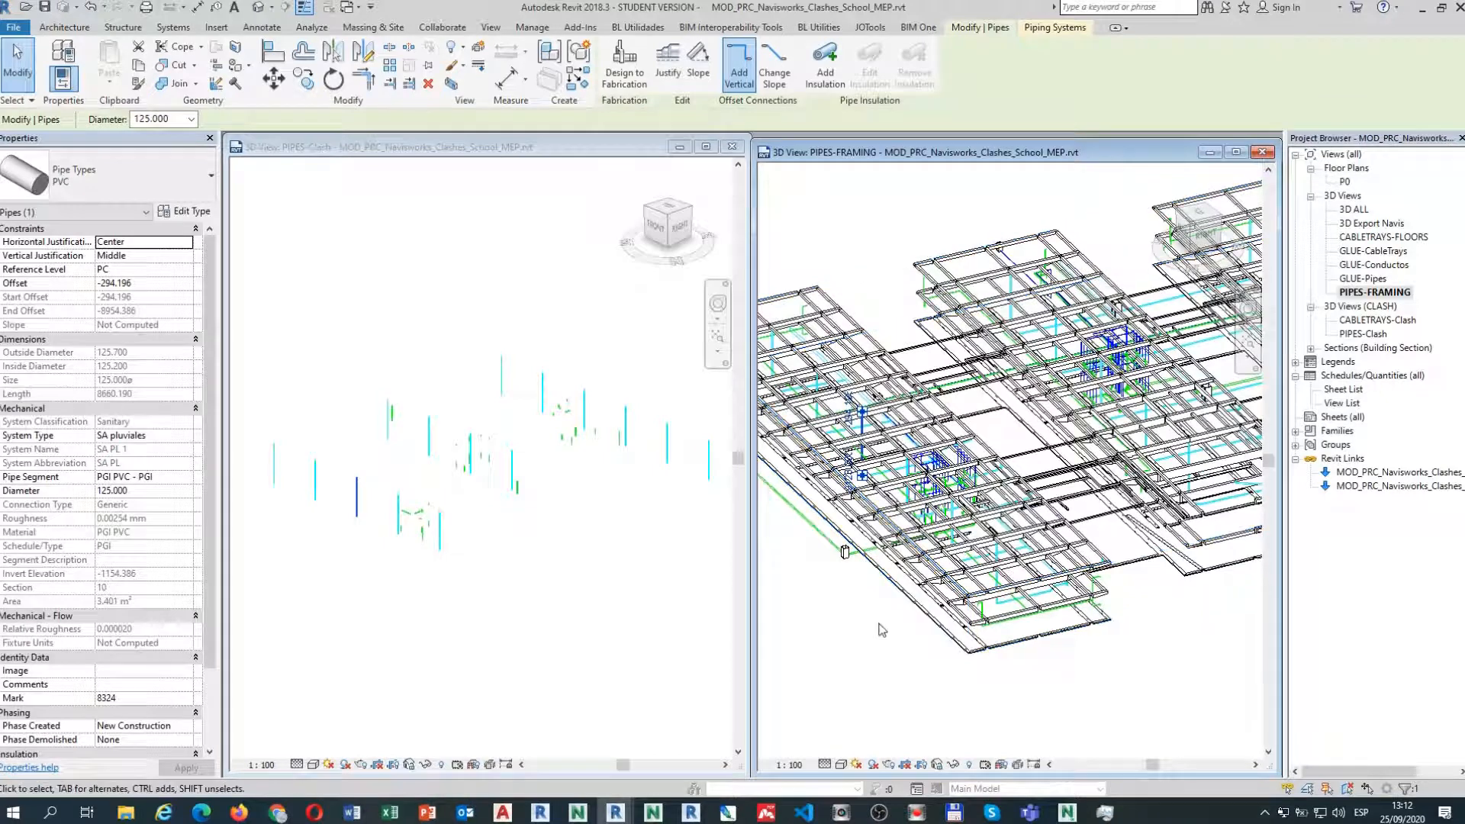
middle_click_drag(866, 633, 899, 666)
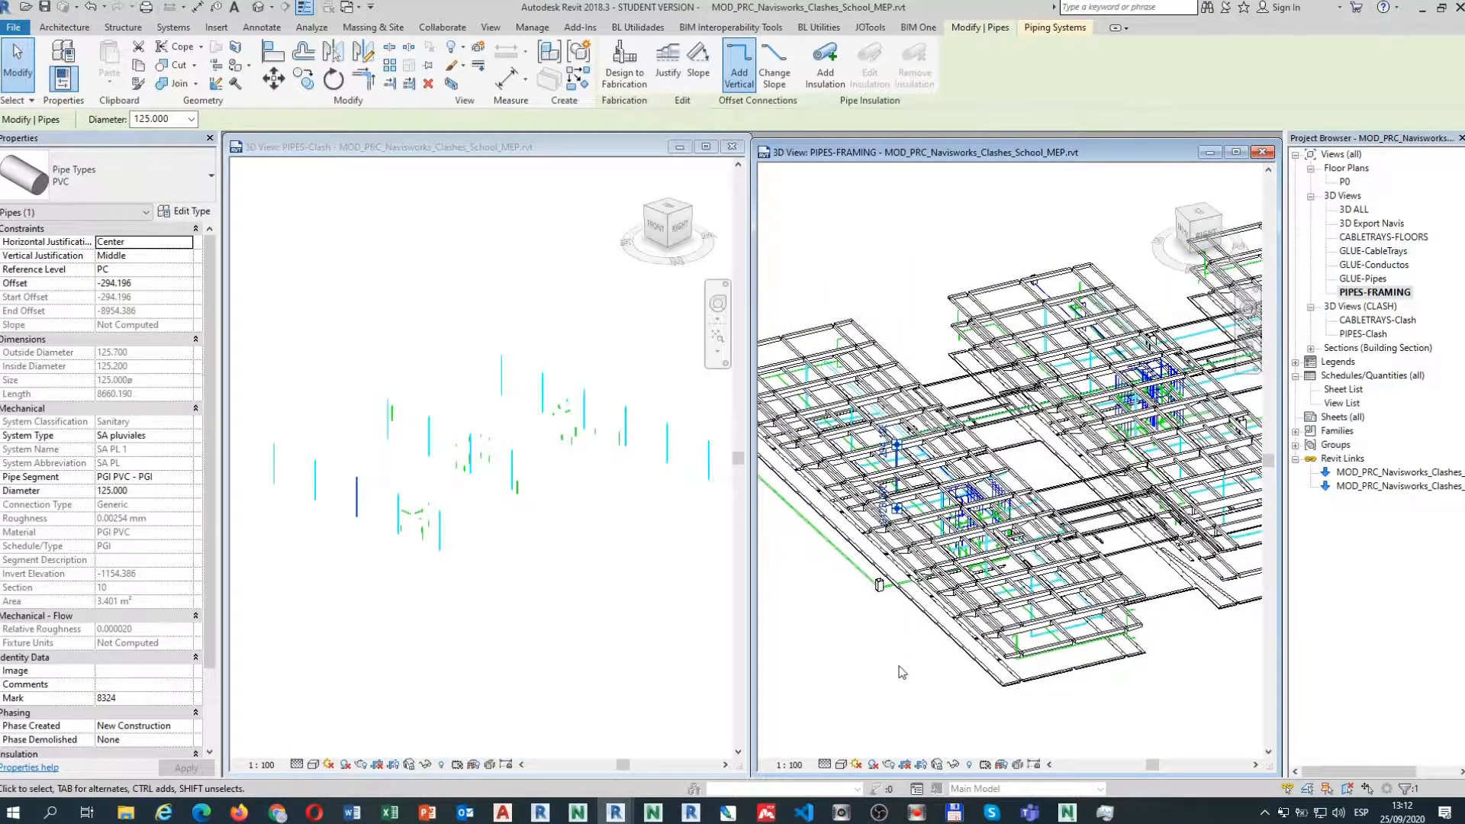
scroll(899, 666, "up", 1)
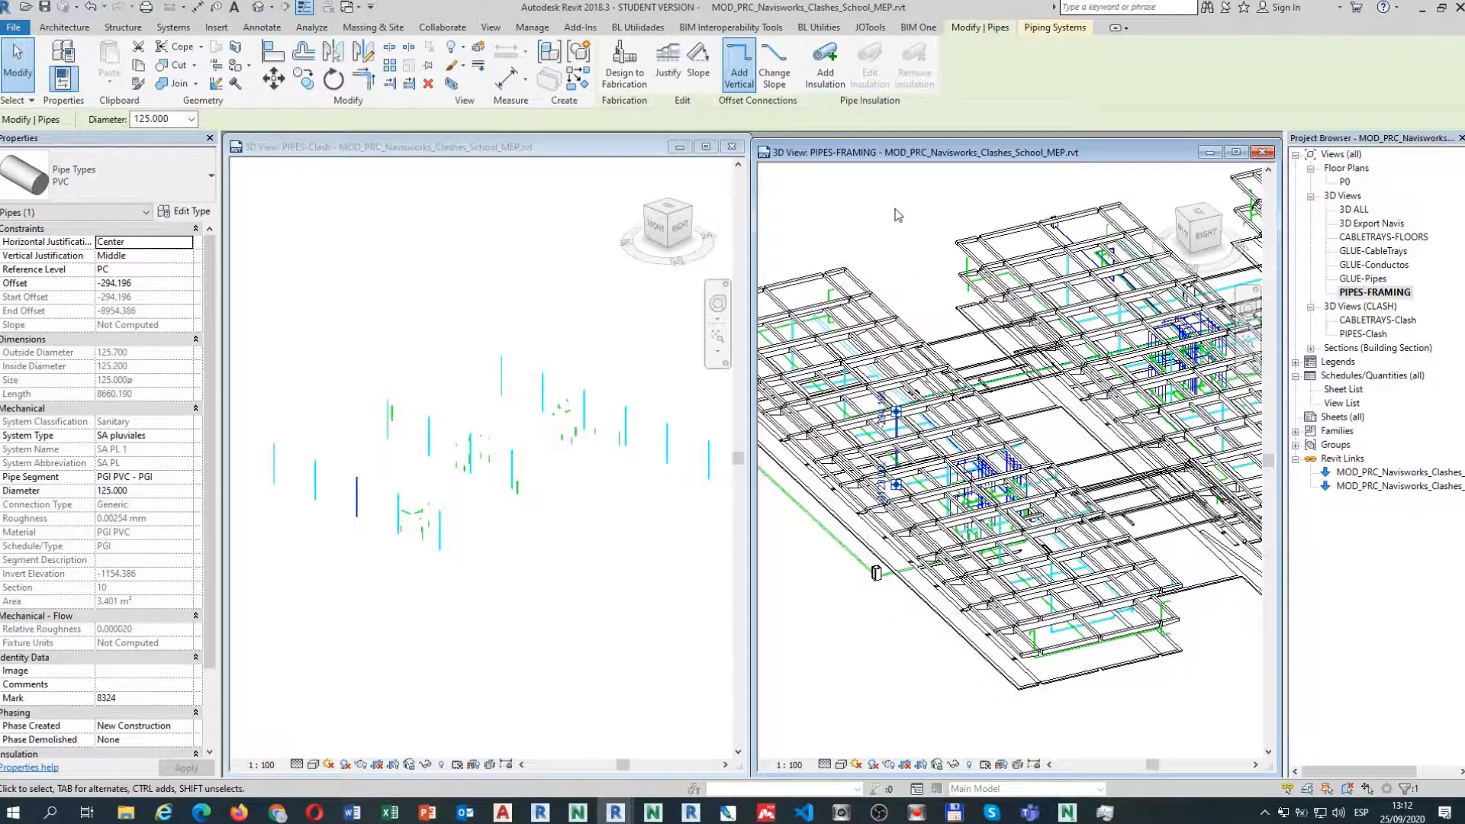
scroll(897, 215, "up", 1)
scroll(896, 236, "up", 1)
middle_click_drag(910, 286, 972, 223)
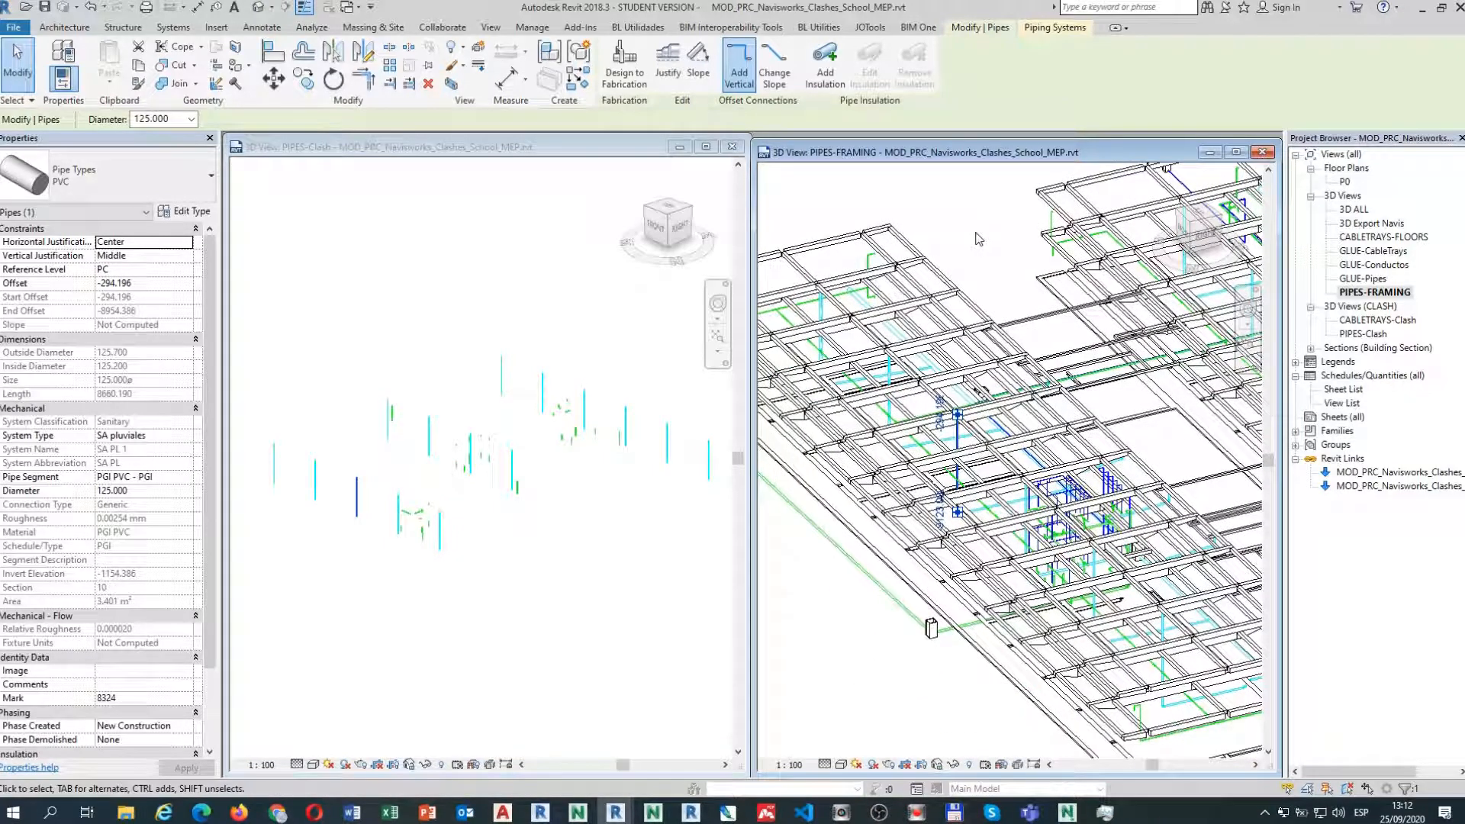
left_click(979, 239)
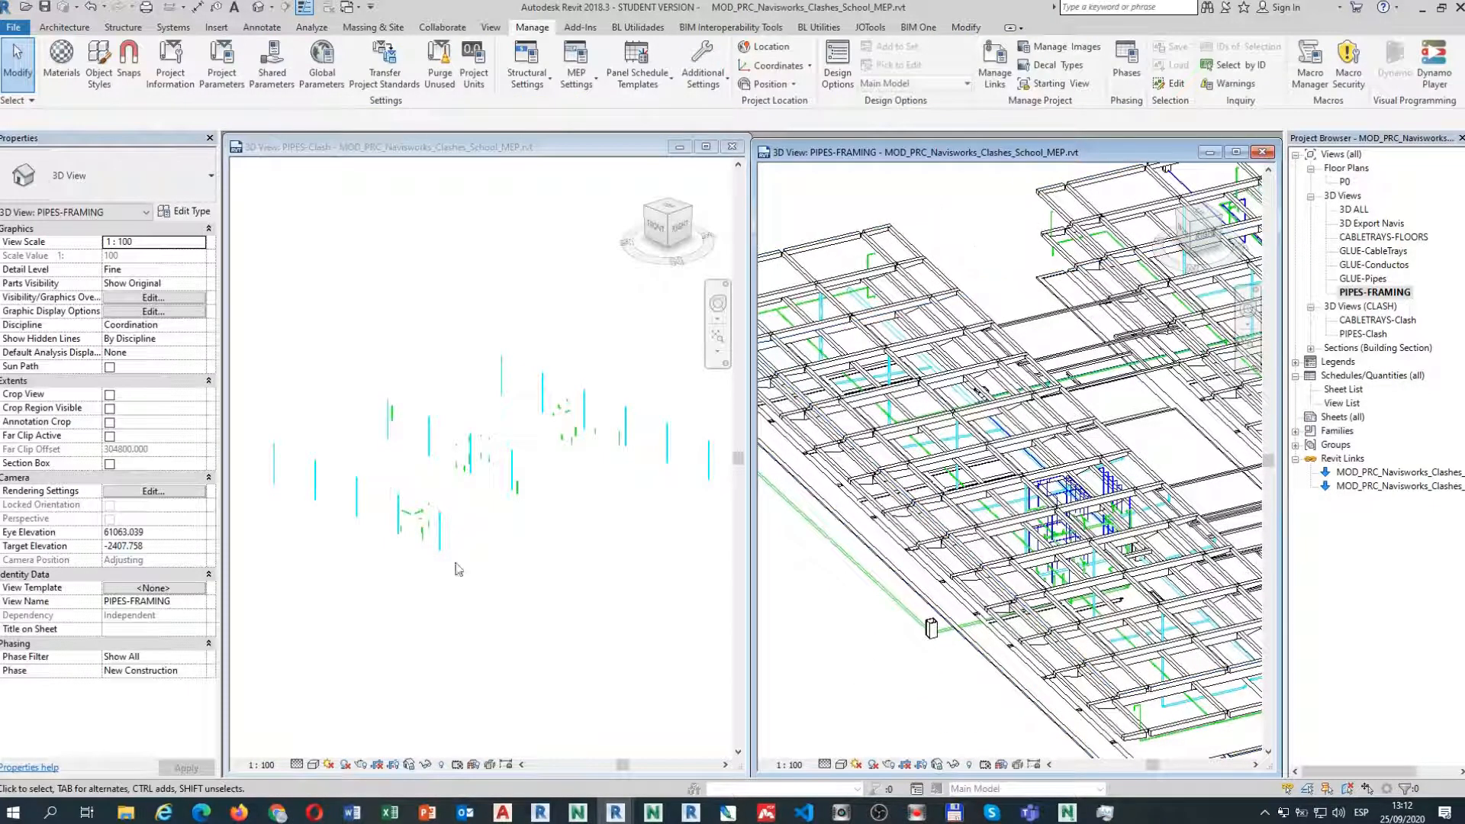
Reselect the pipe and apply a BX section box around it in PIPES-FRAMING.
left_click(367, 504)
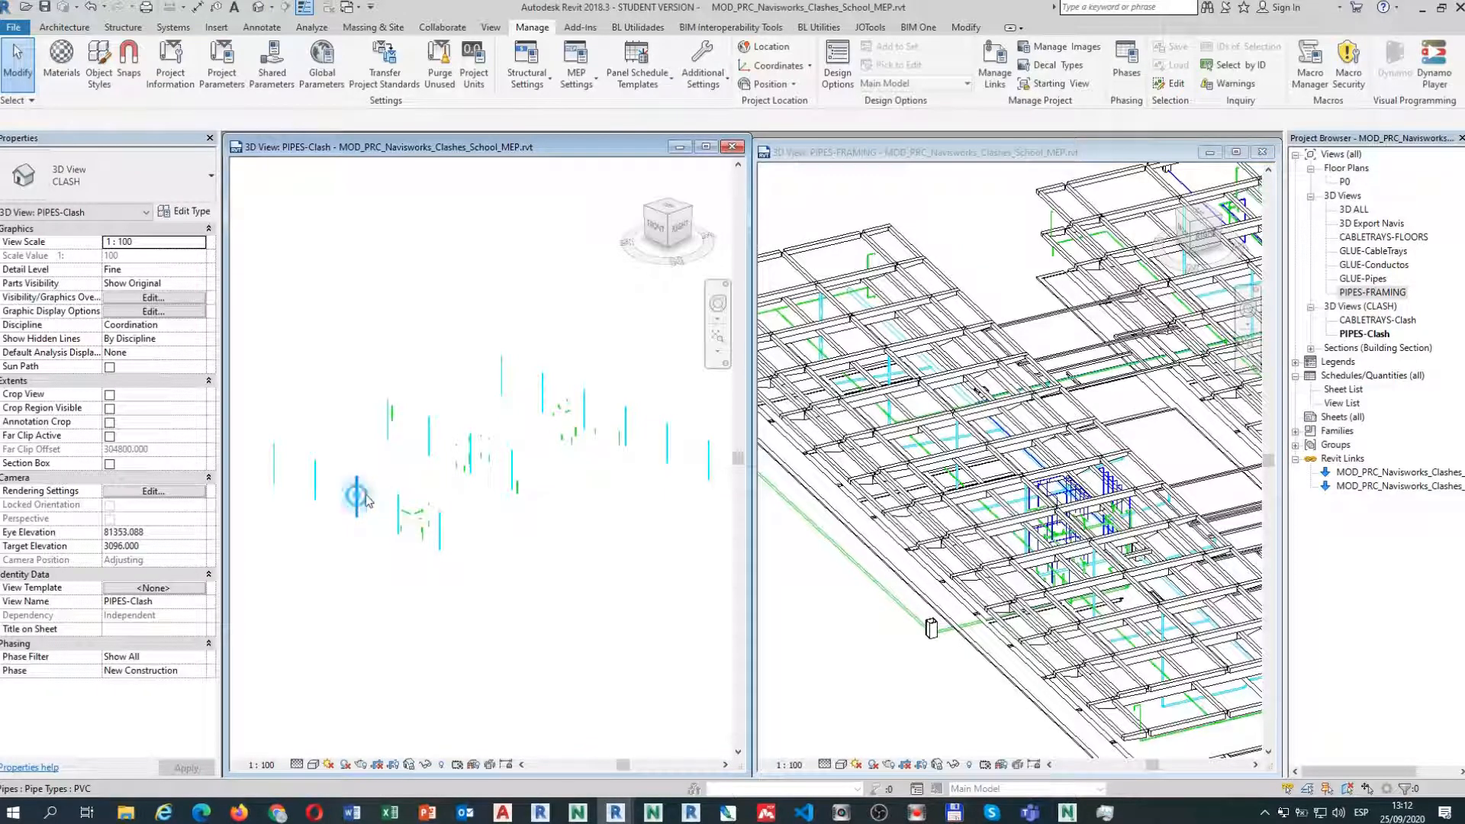
left_click(355, 497)
left_click(977, 203)
key("b")
key("x")
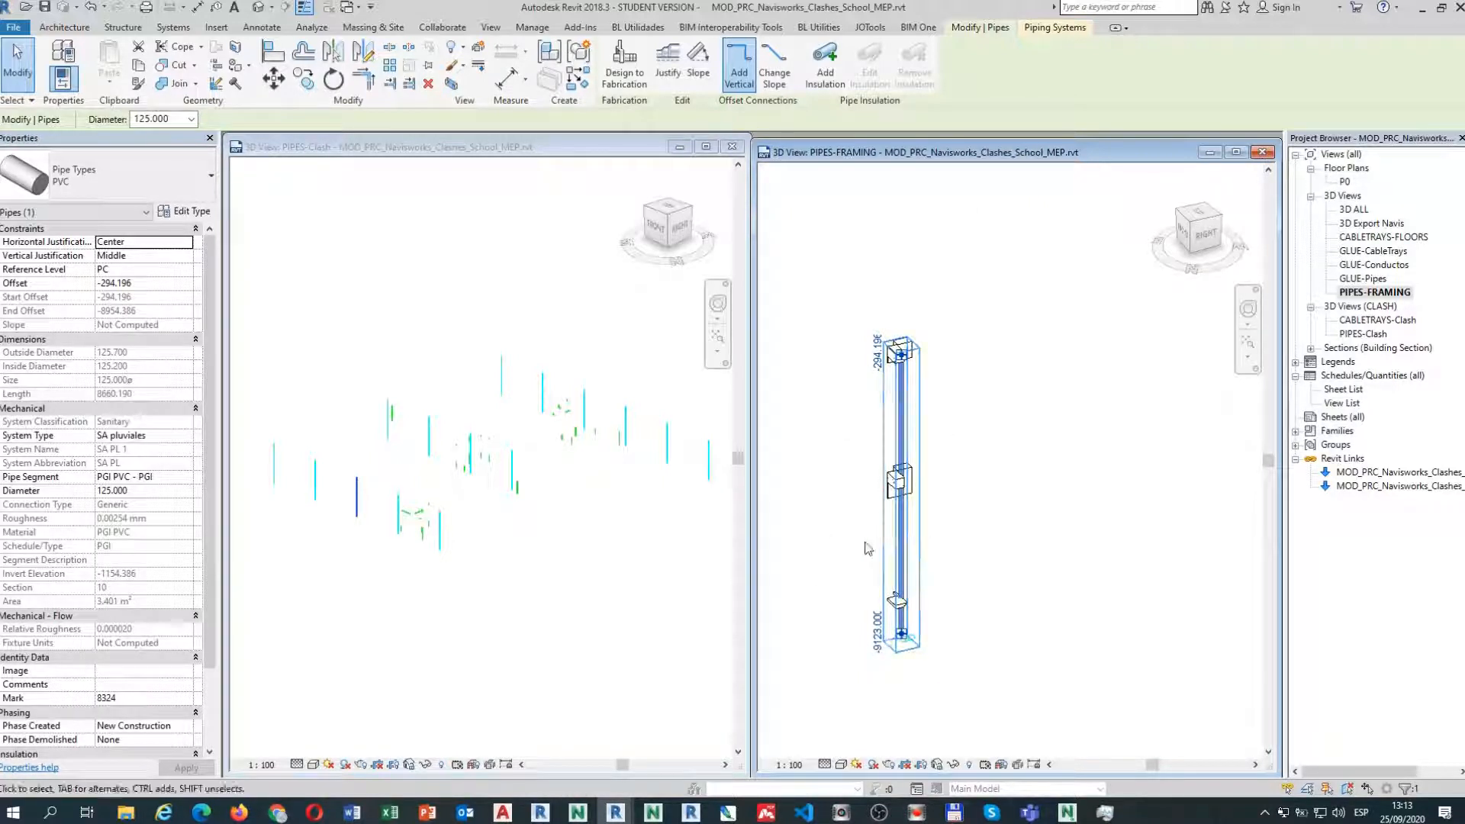
Zoom in on the pipe's lower end and upper beam crossing, then return to PIPES-Clash.
scroll(891, 640, "up", 6)
middle_click_drag(942, 602, 937, 611)
scroll(903, 488, "up", 3)
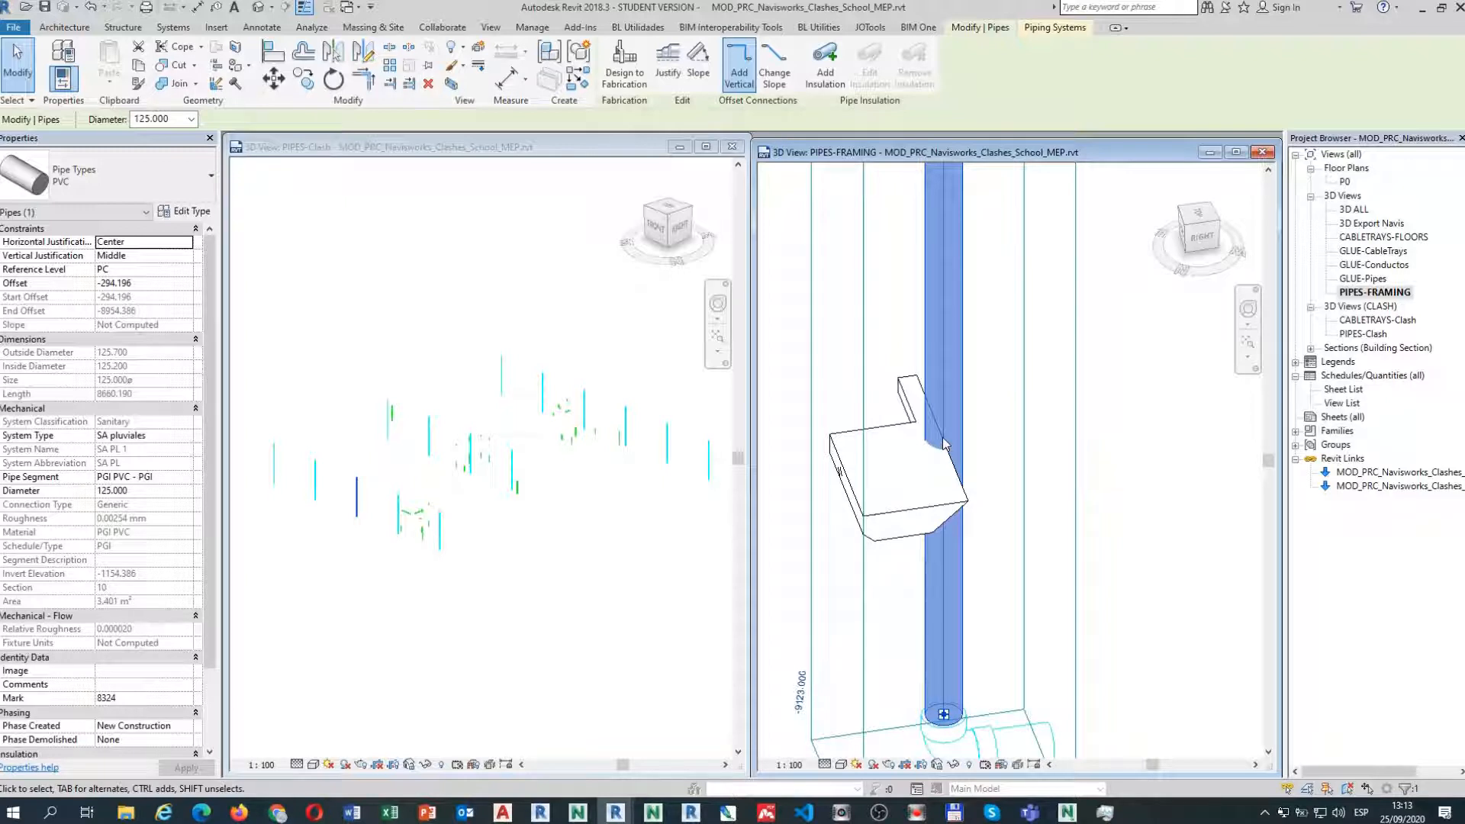
scroll(944, 444, "down", 3)
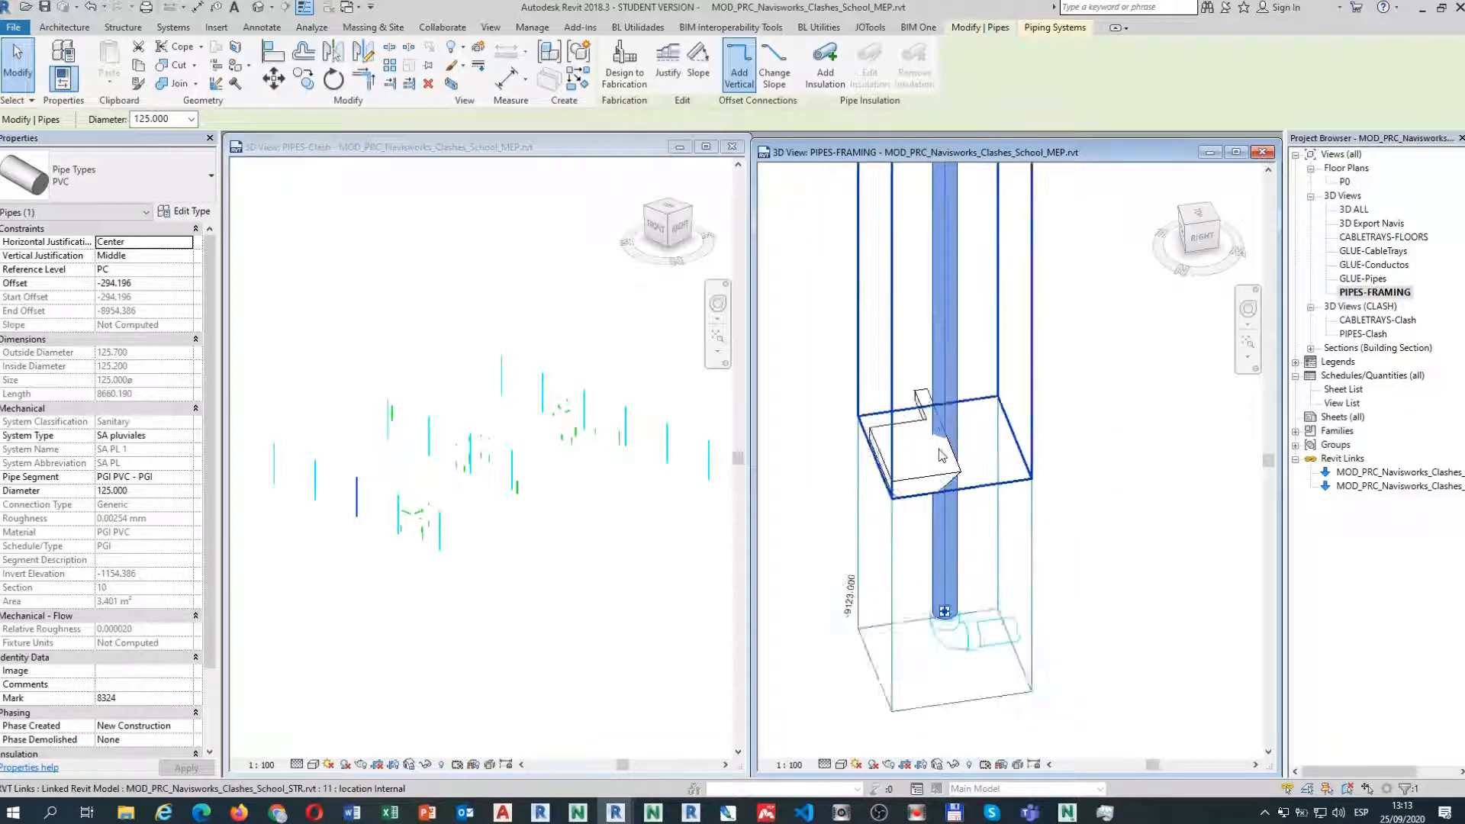
scroll(908, 488, "down", 3)
middle_click_drag(847, 486, 852, 607)
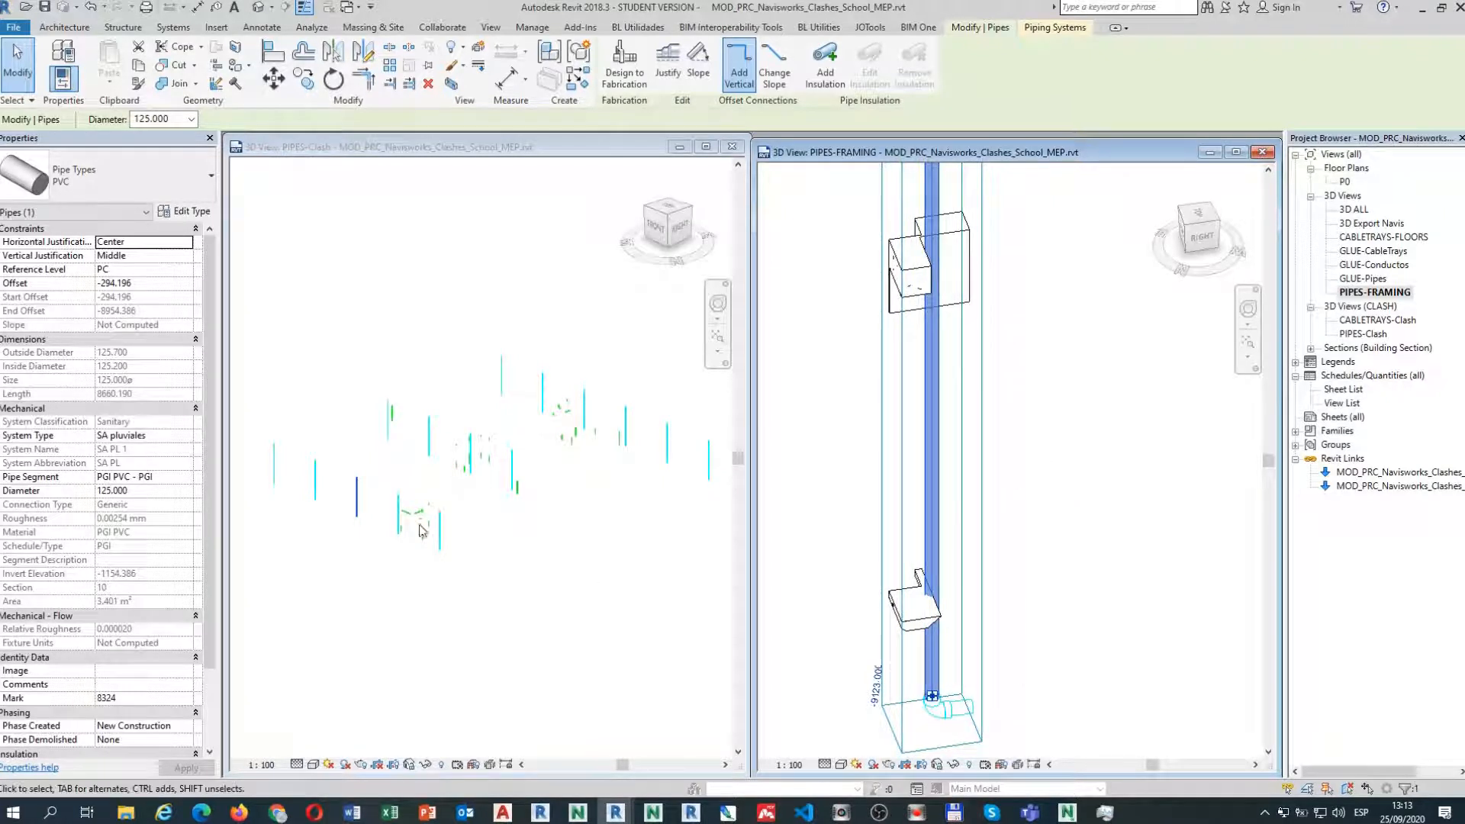
left_click(525, 326)
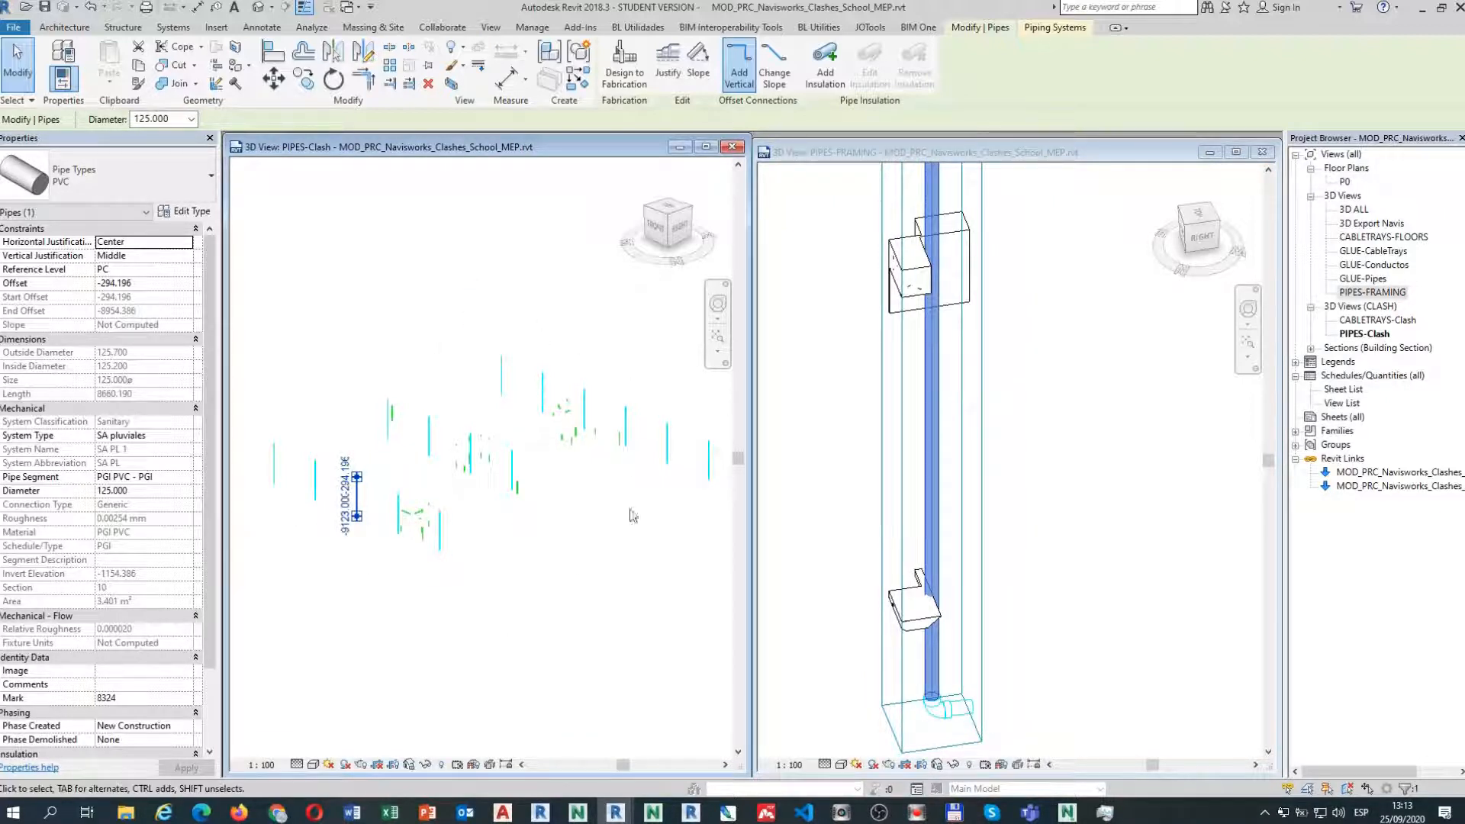
Untick _CLS_Clash for the selected 125 mm PVC pipe under Other, then deselect it.
left_click(211, 647)
scroll(212, 660, "down", 3)
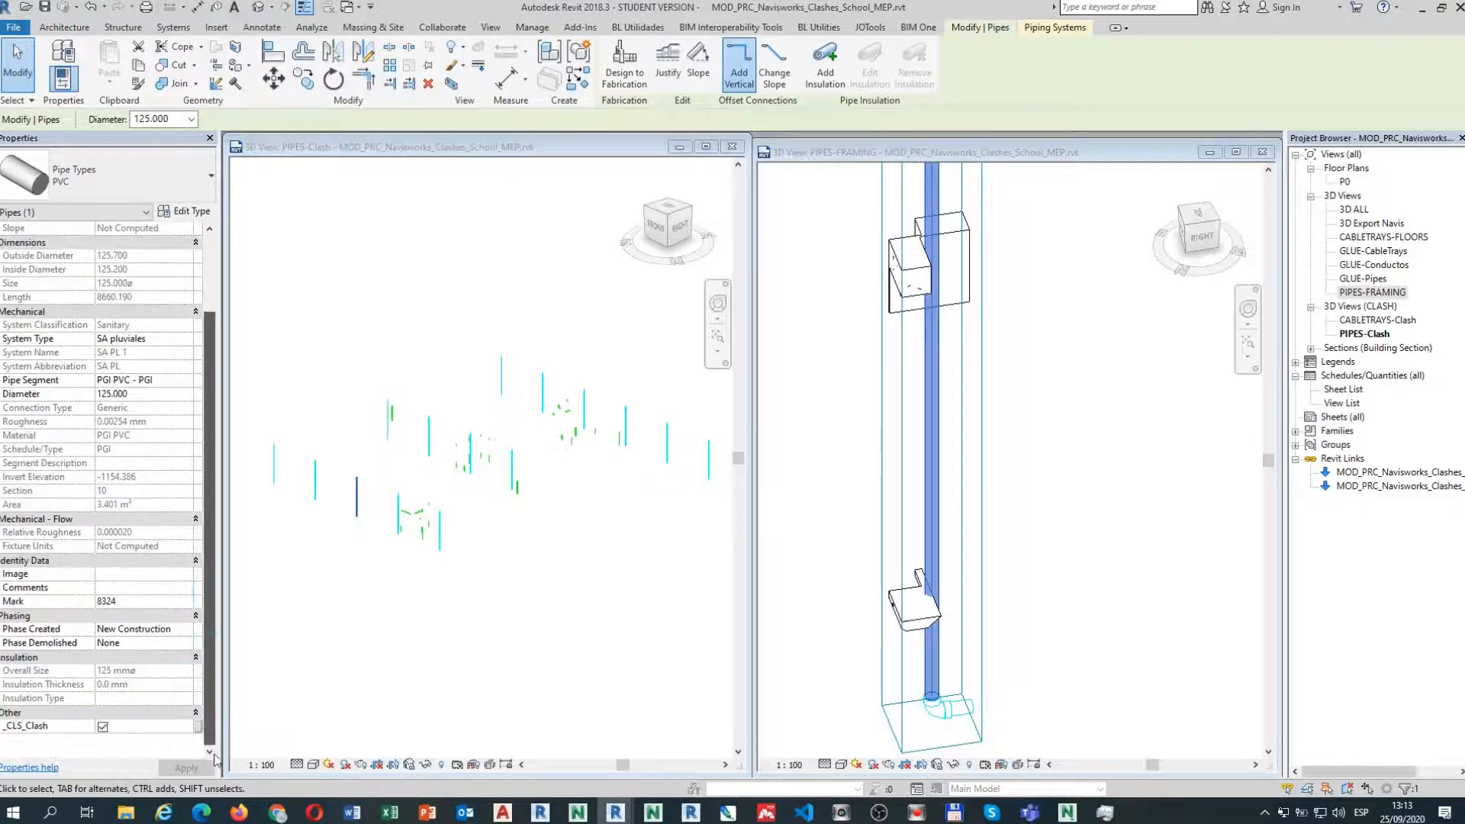
left_click(102, 727)
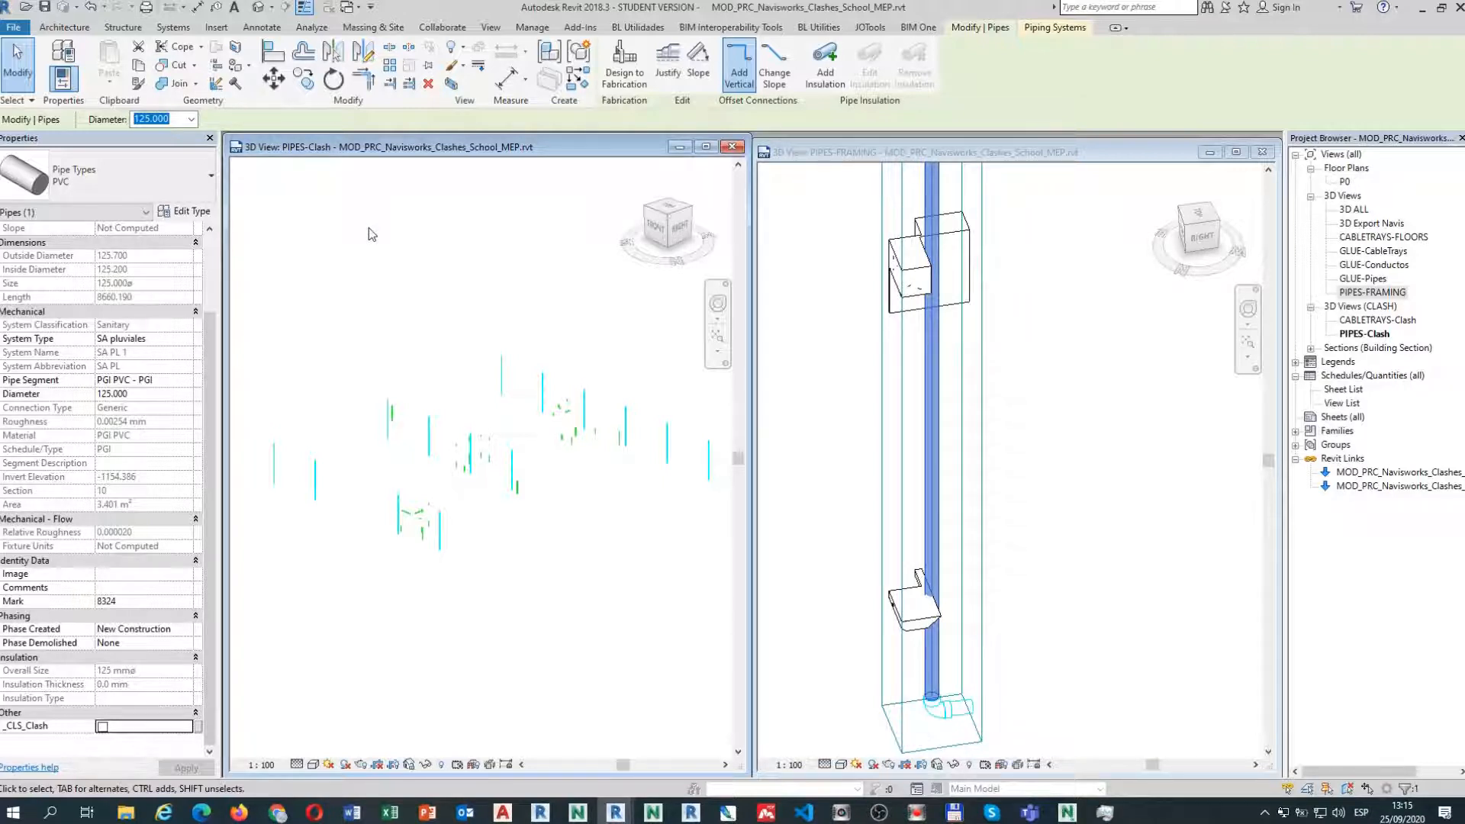
left_click(372, 234)
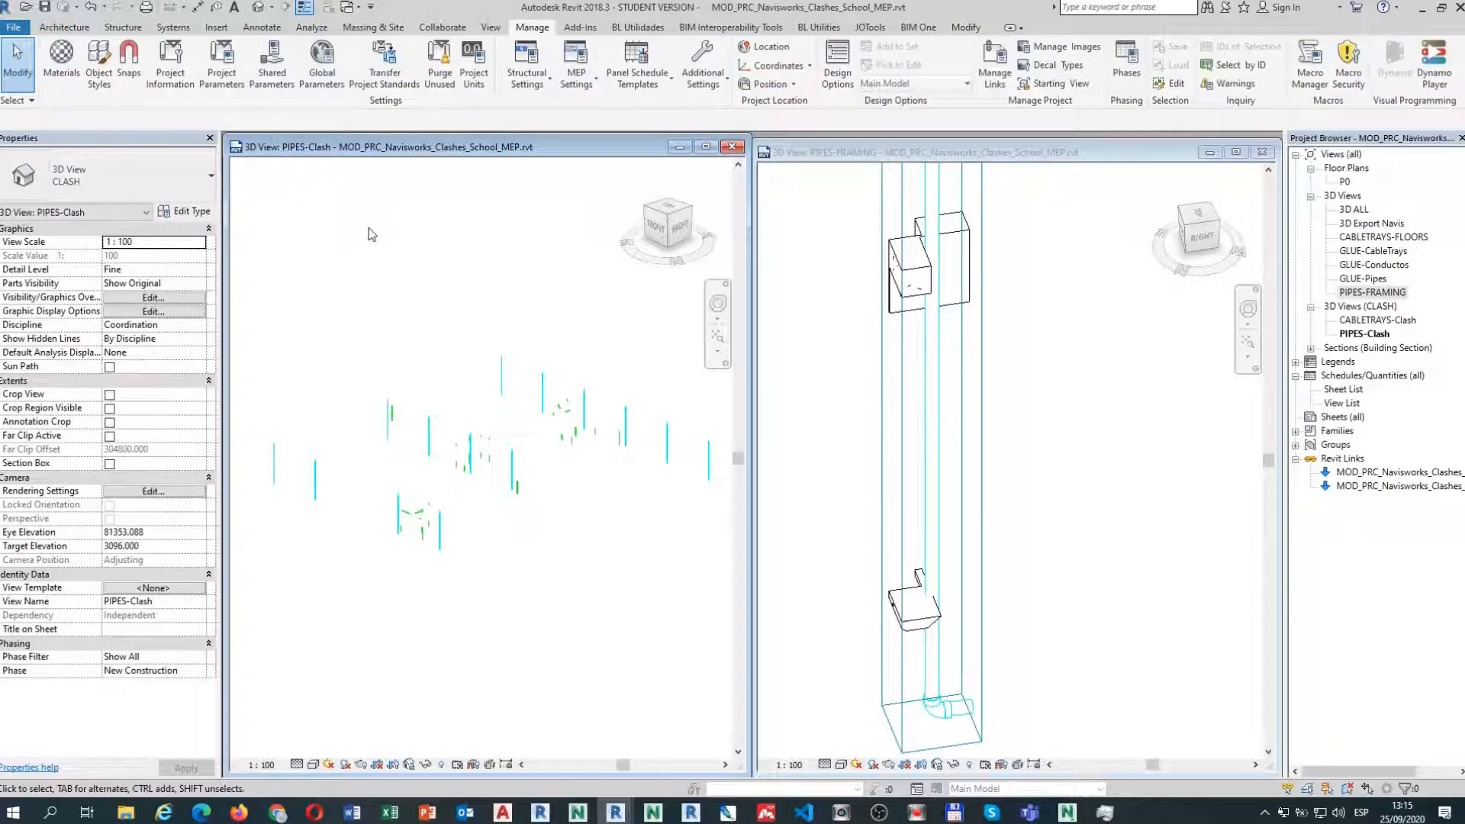